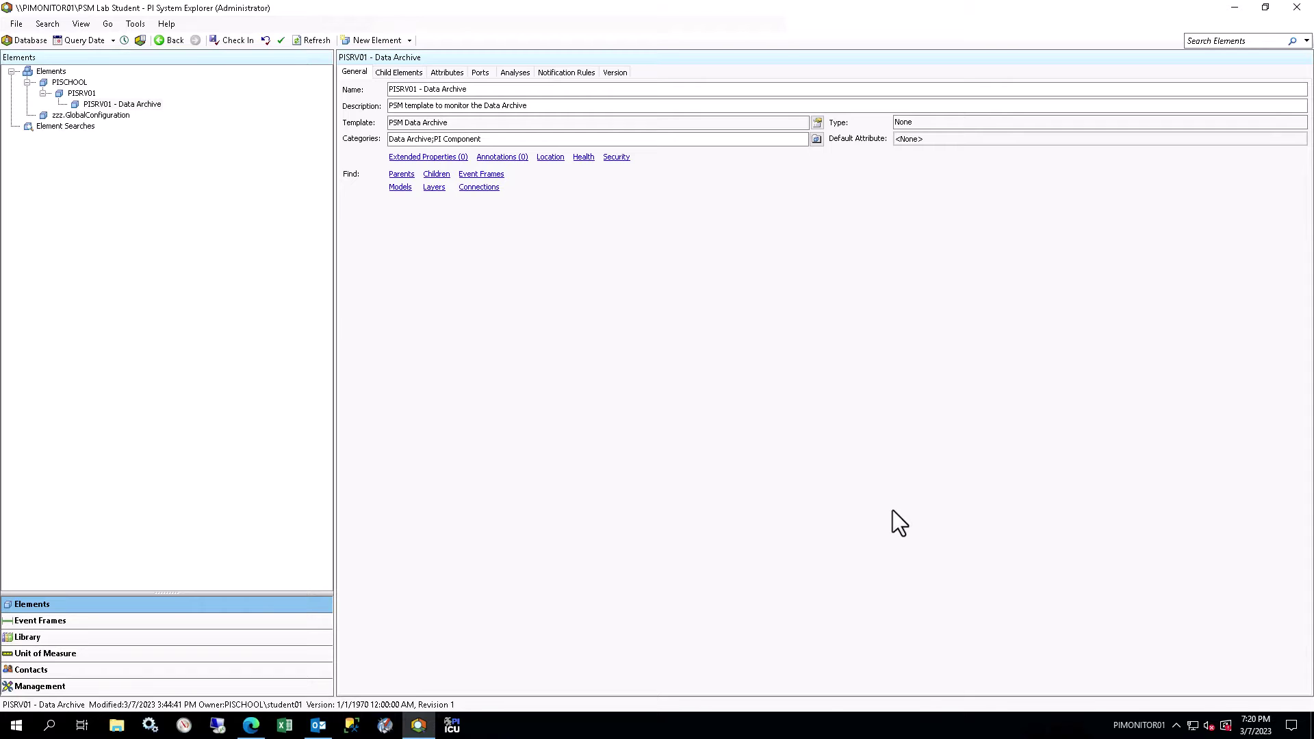
# Add a child element under PISCHOOL with the Domain-Server reference type and the PSM Server (Basic) template
pyautogui.rightClick(83, 81)
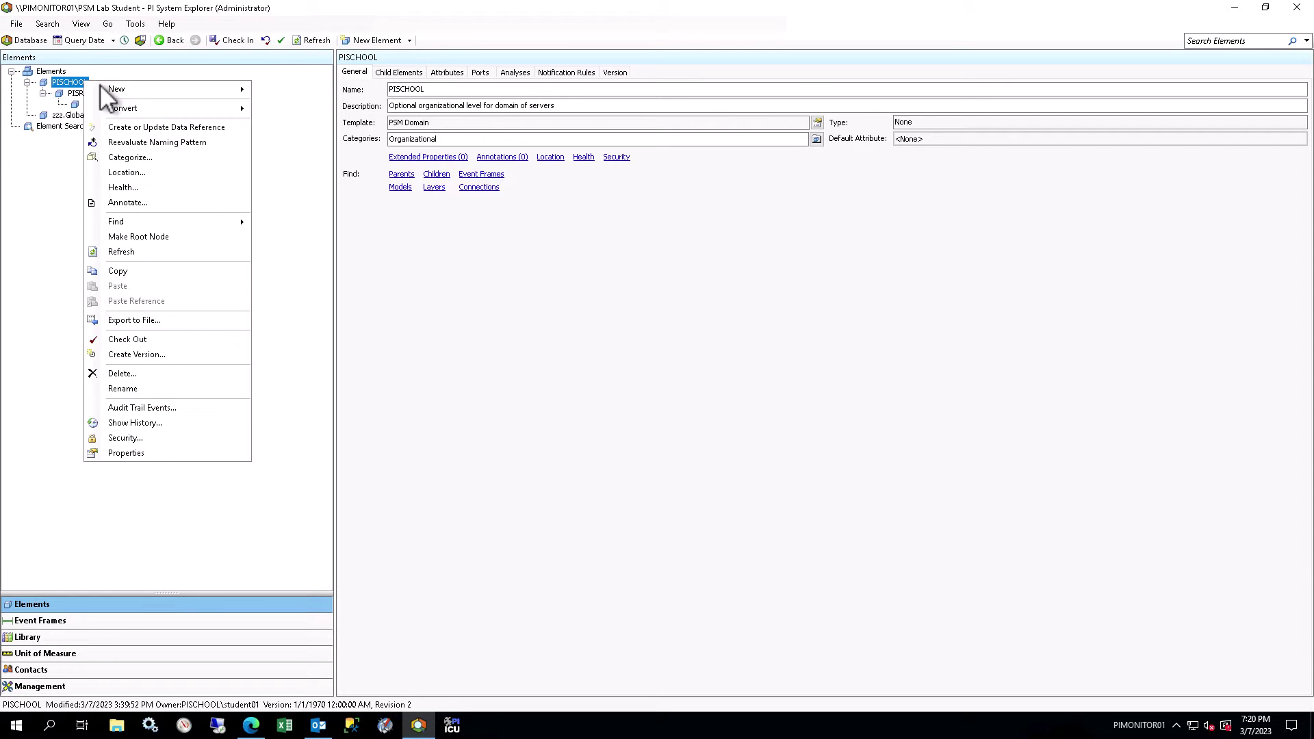
pyautogui.moveTo(137, 86)
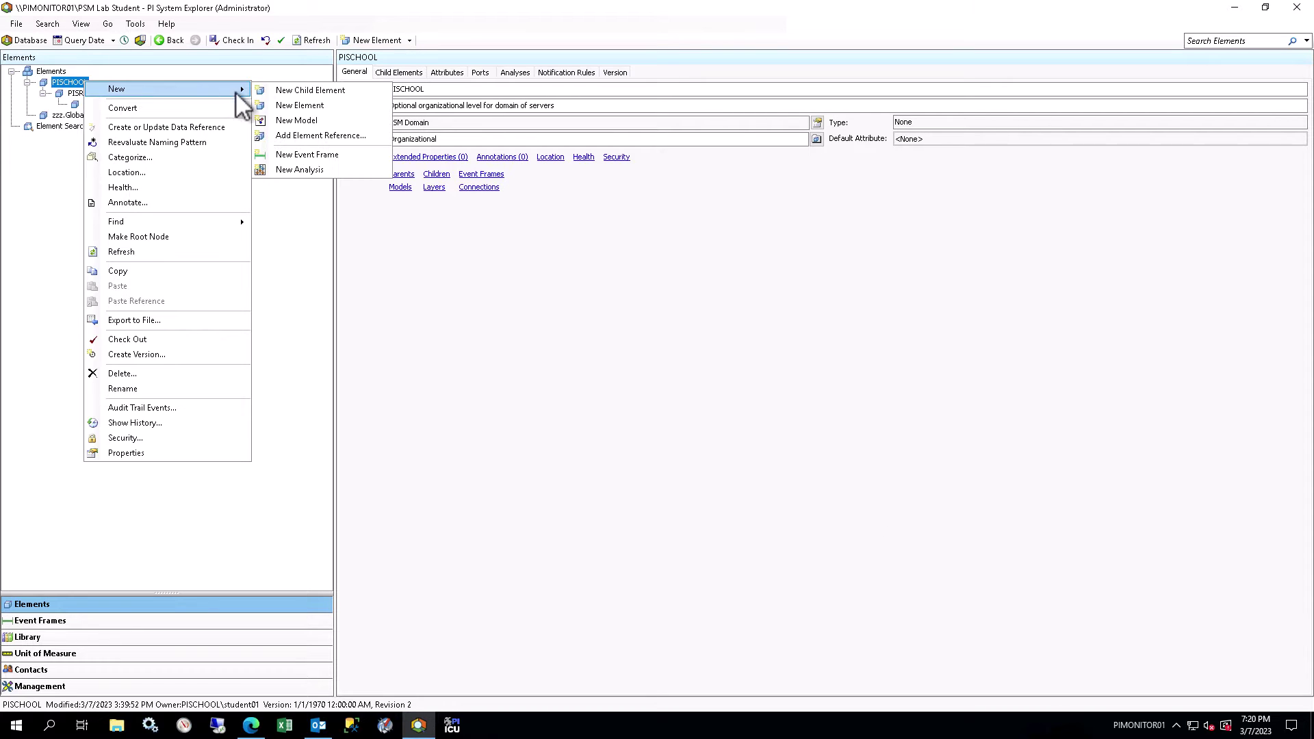
pyautogui.click(341, 95)
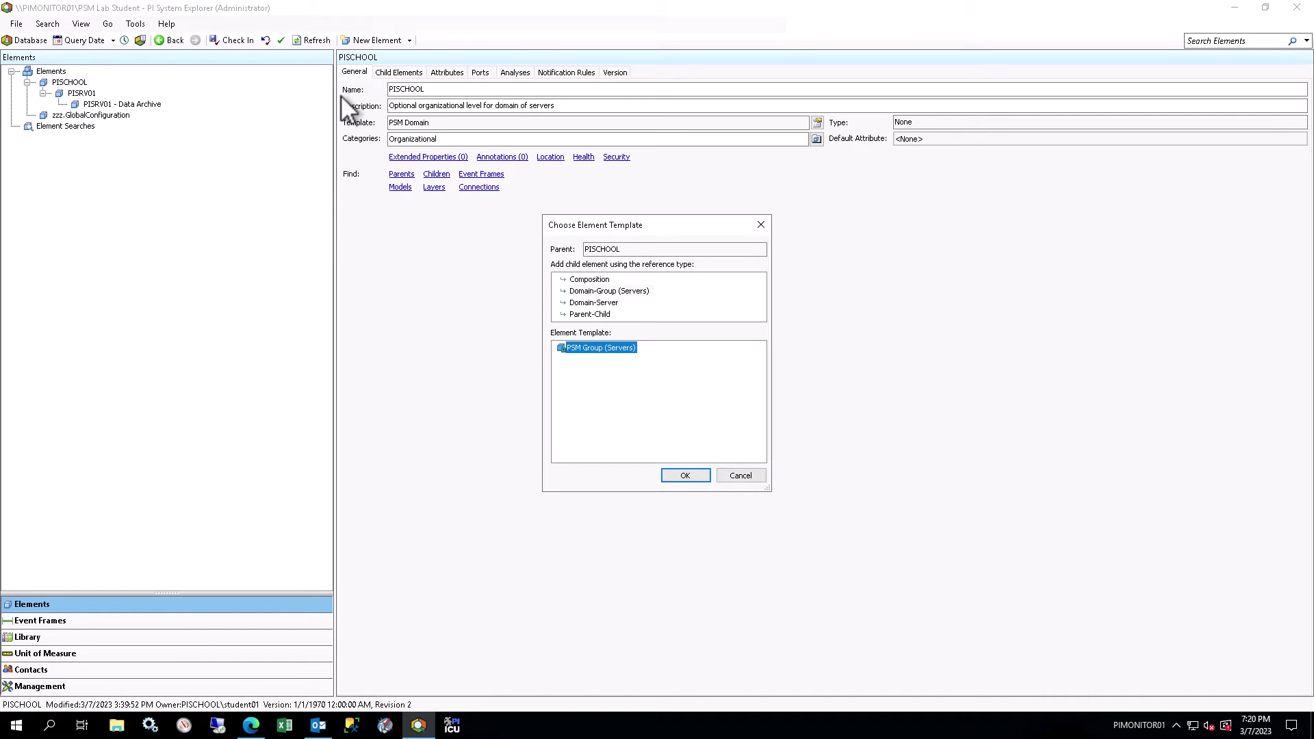
pyautogui.click(615, 303)
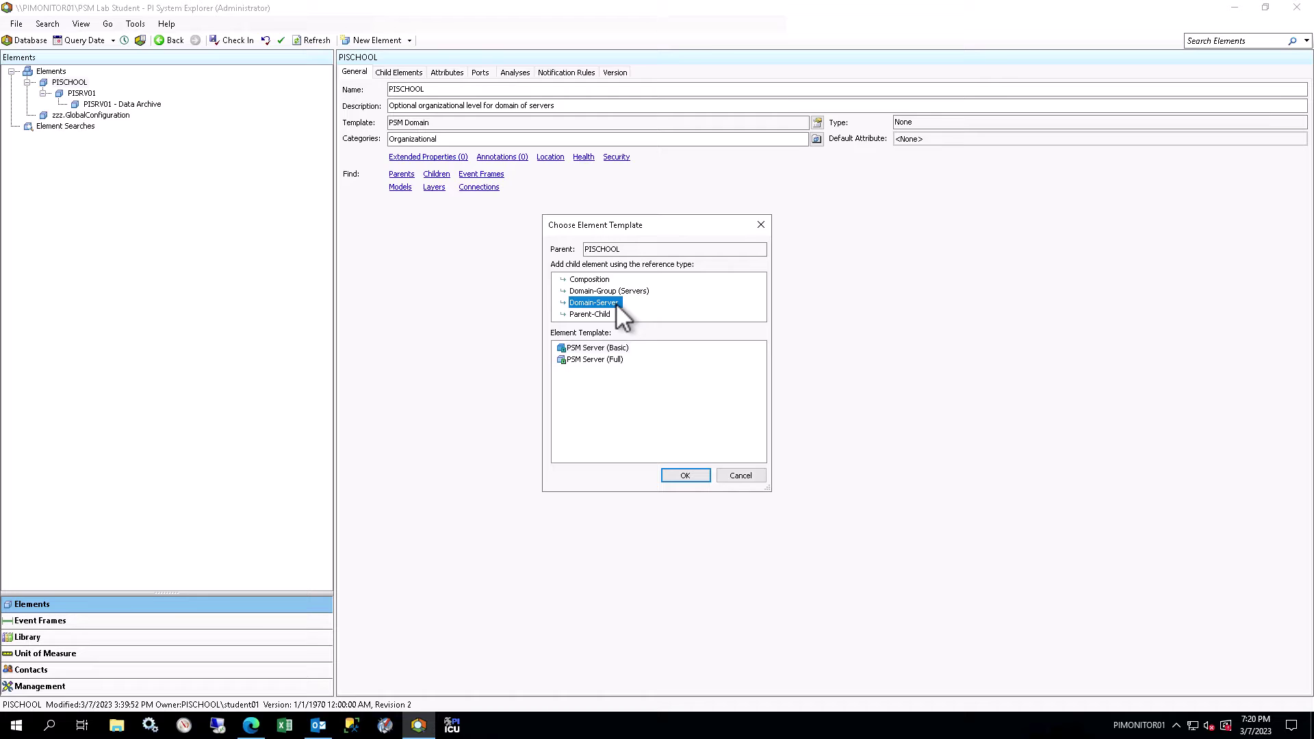
pyautogui.click(618, 346)
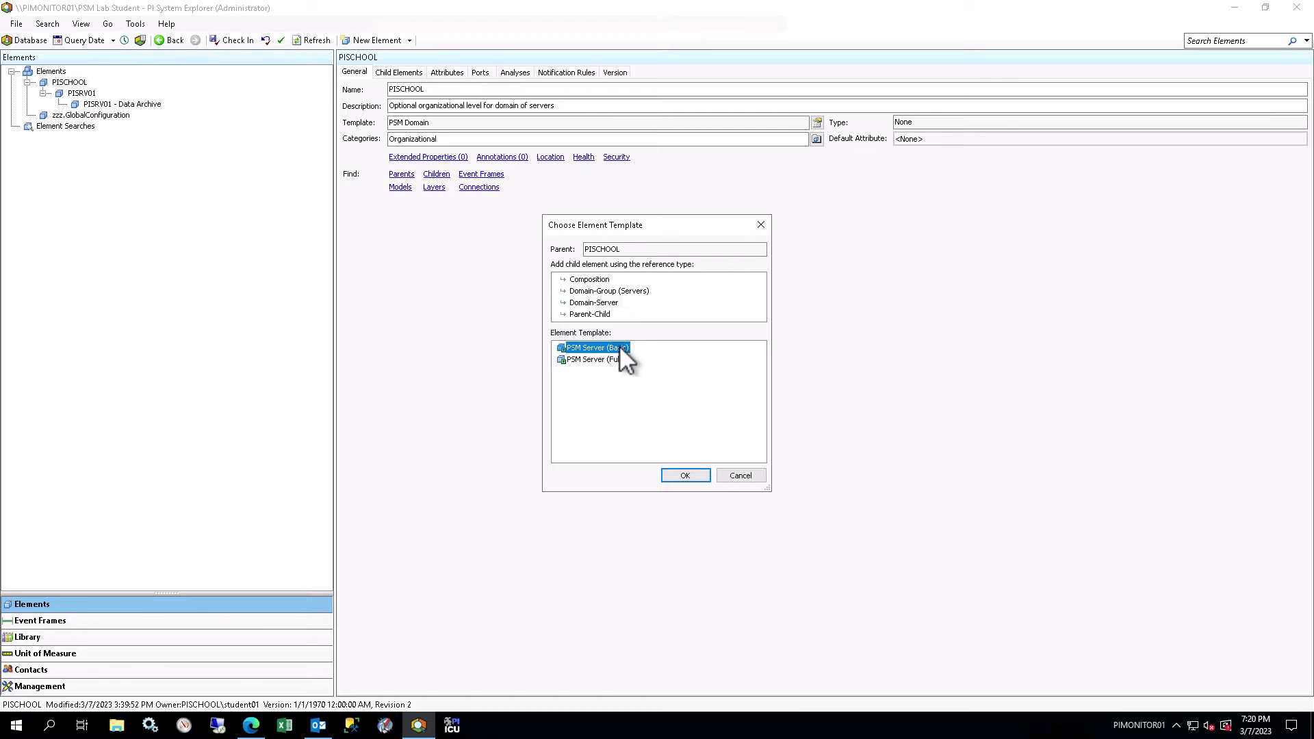
pyautogui.click(684, 471)
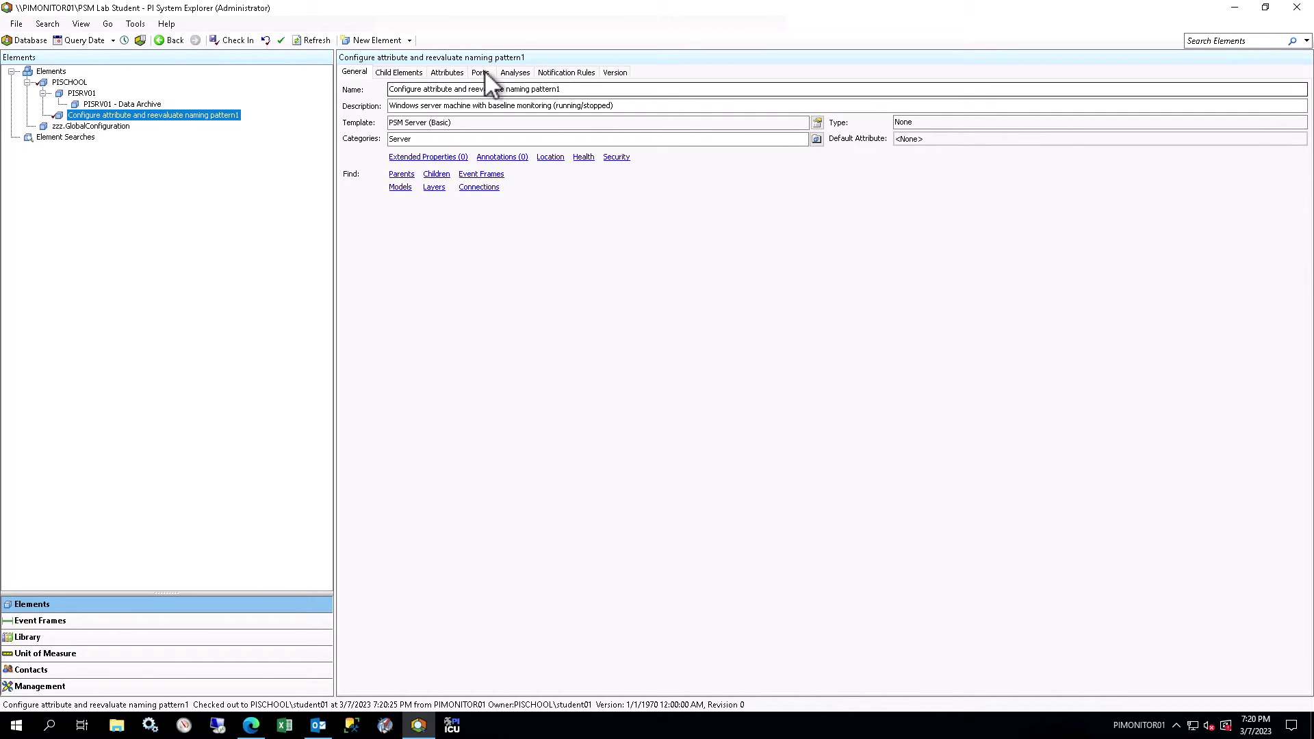
# Set the new server element's Target attribute to PIINT01
pyautogui.click(453, 69)
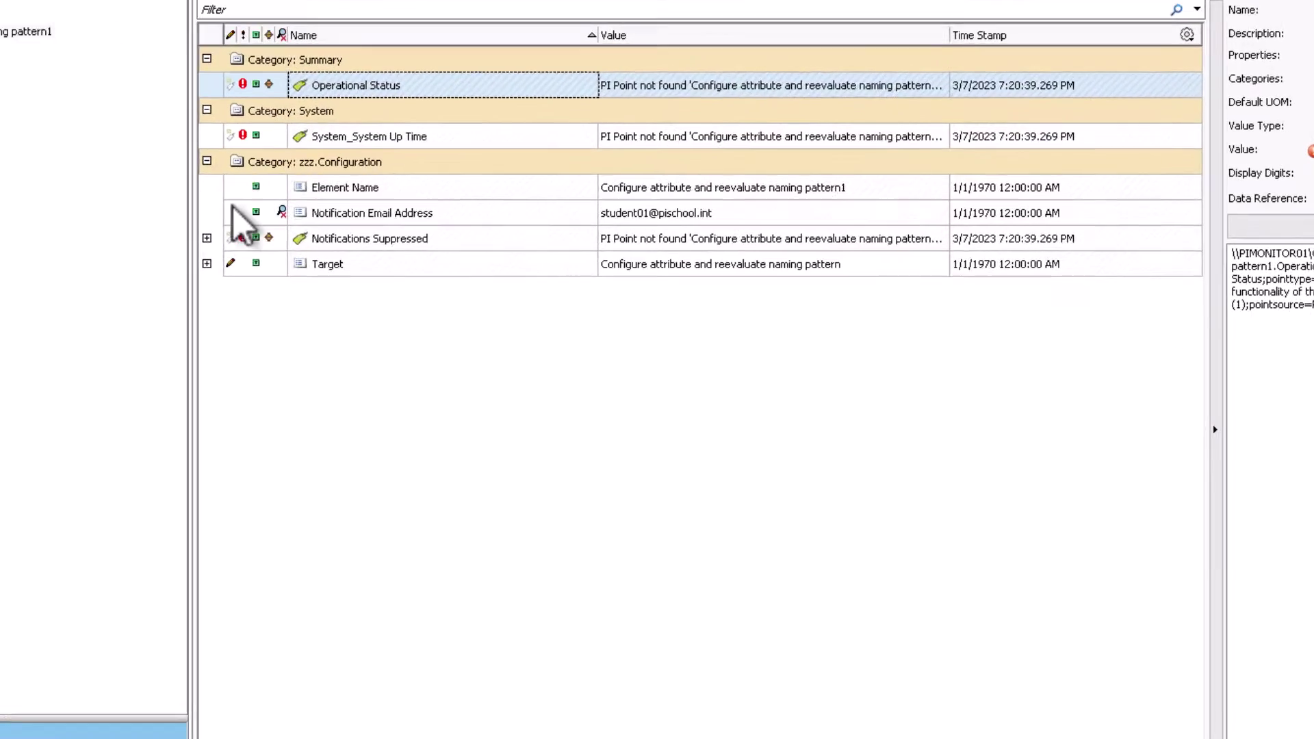
pyautogui.click(26, 247)
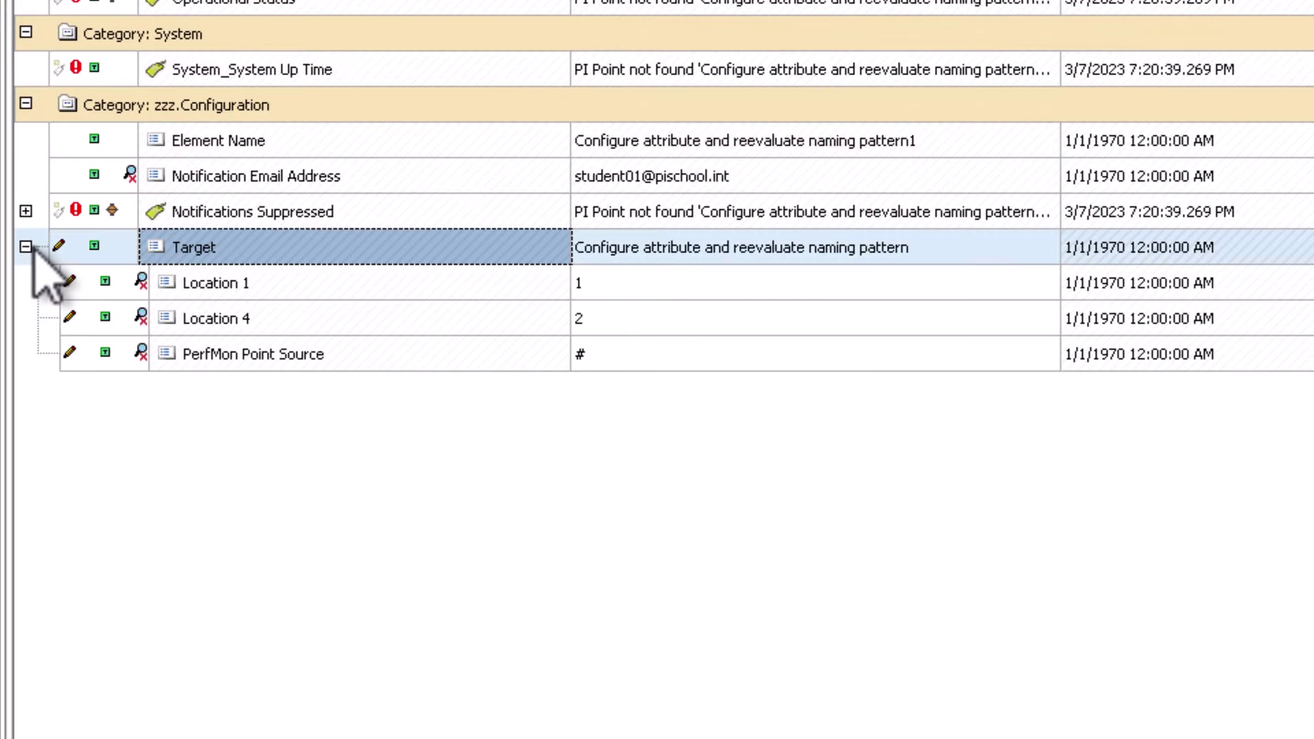
pyautogui.click(684, 255)
pyautogui.click(690, 255)
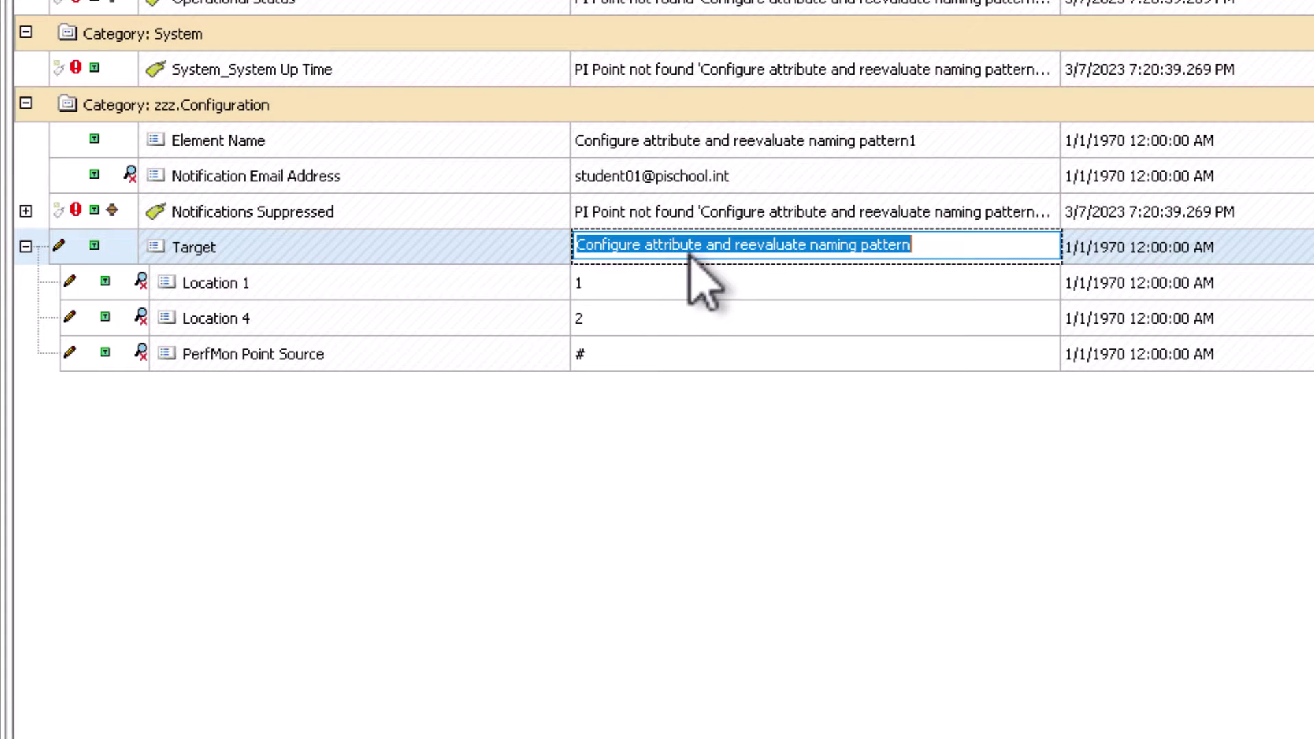
pyautogui.write('PIINT')
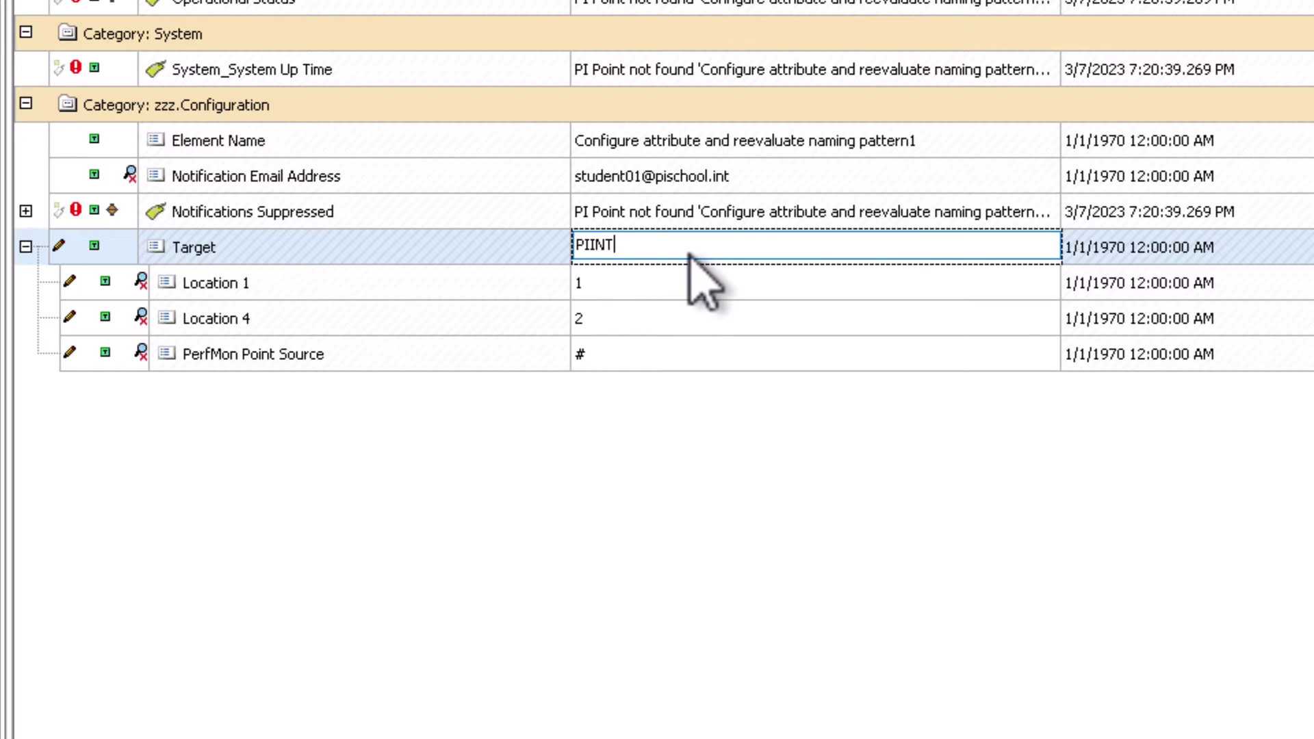
pyautogui.write('01')
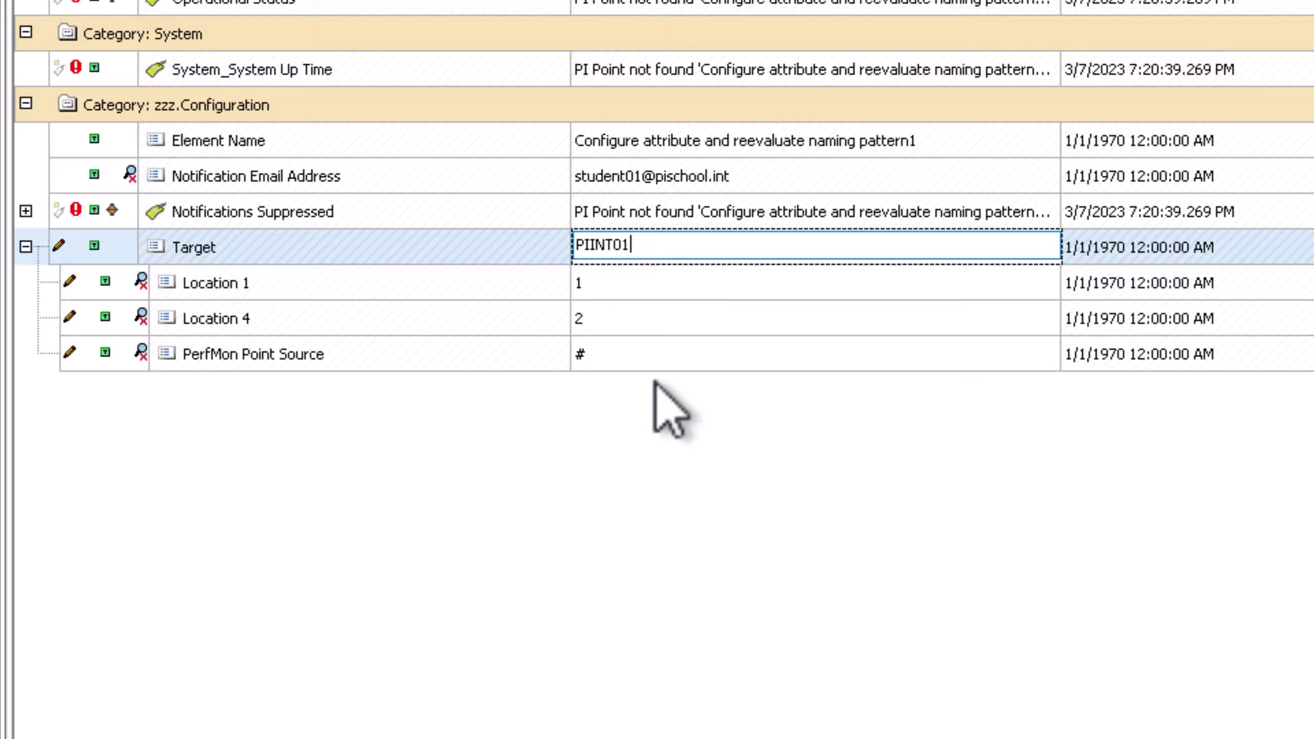
# Set the Target's PerfMon Point Source to PIMONITOR01_PERF01 and check in all the changes
pyautogui.click(611, 356)
pyautogui.click(611, 353)
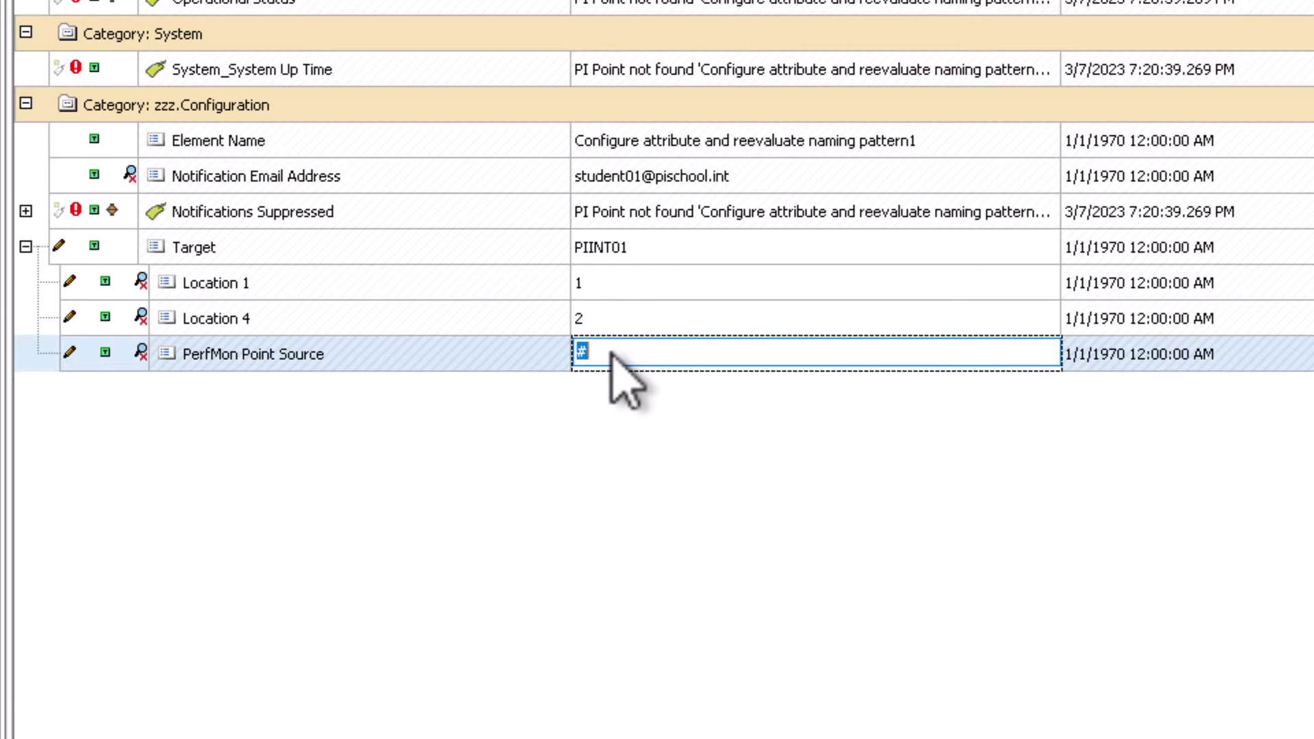
pyautogui.write('PIMONITOR01_PERF01')
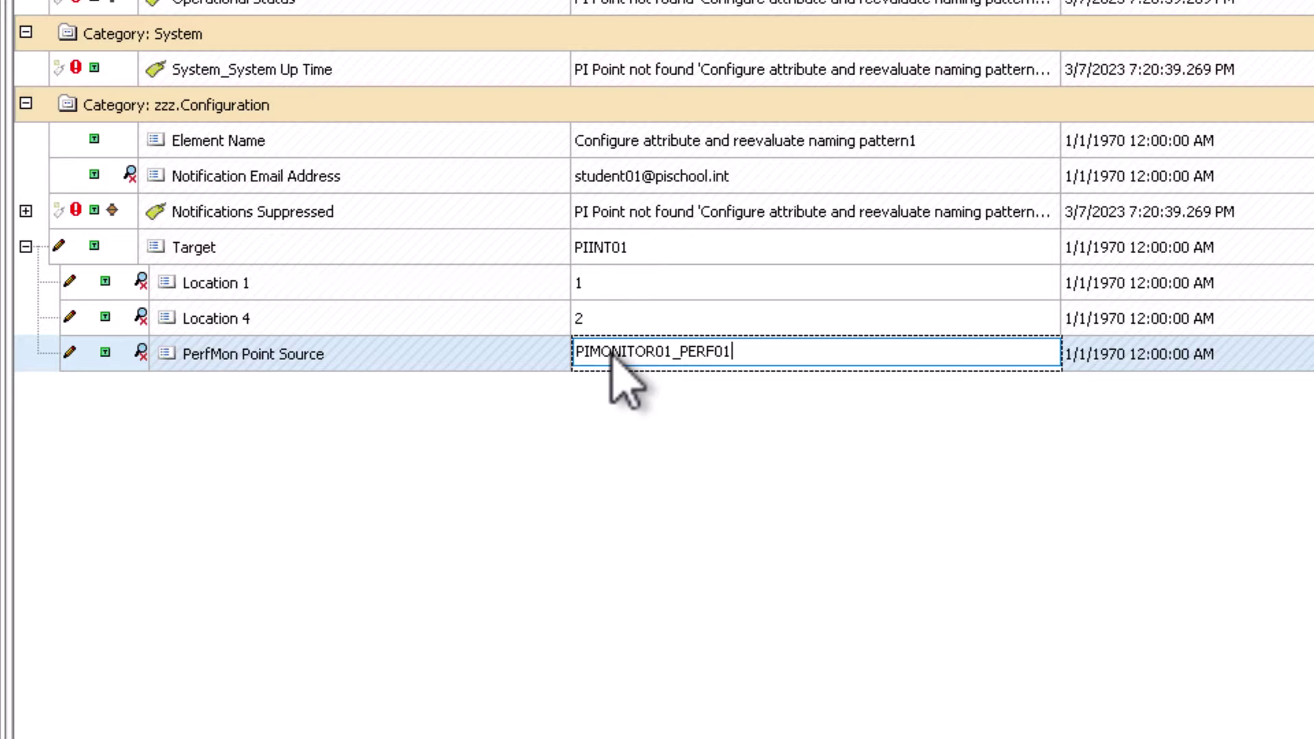
pyautogui.click(556, 535)
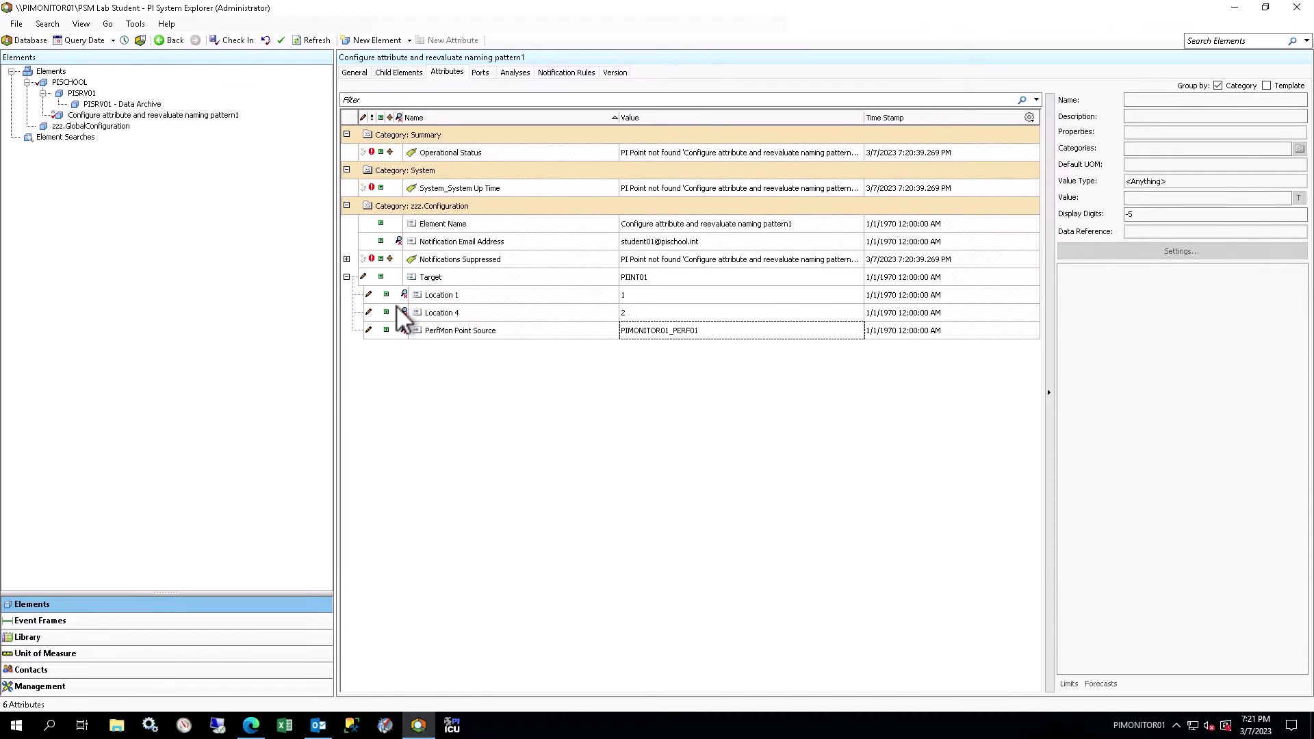
pyautogui.click(233, 40)
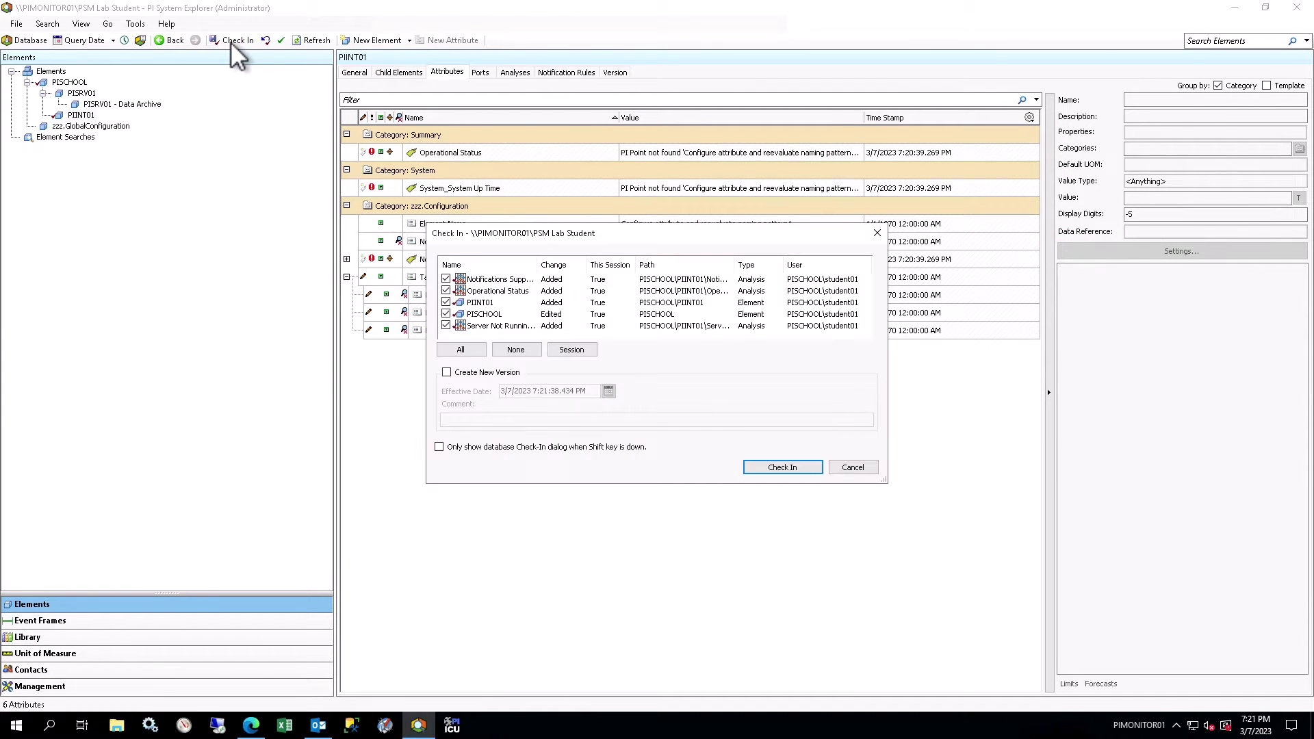
pyautogui.click(774, 465)
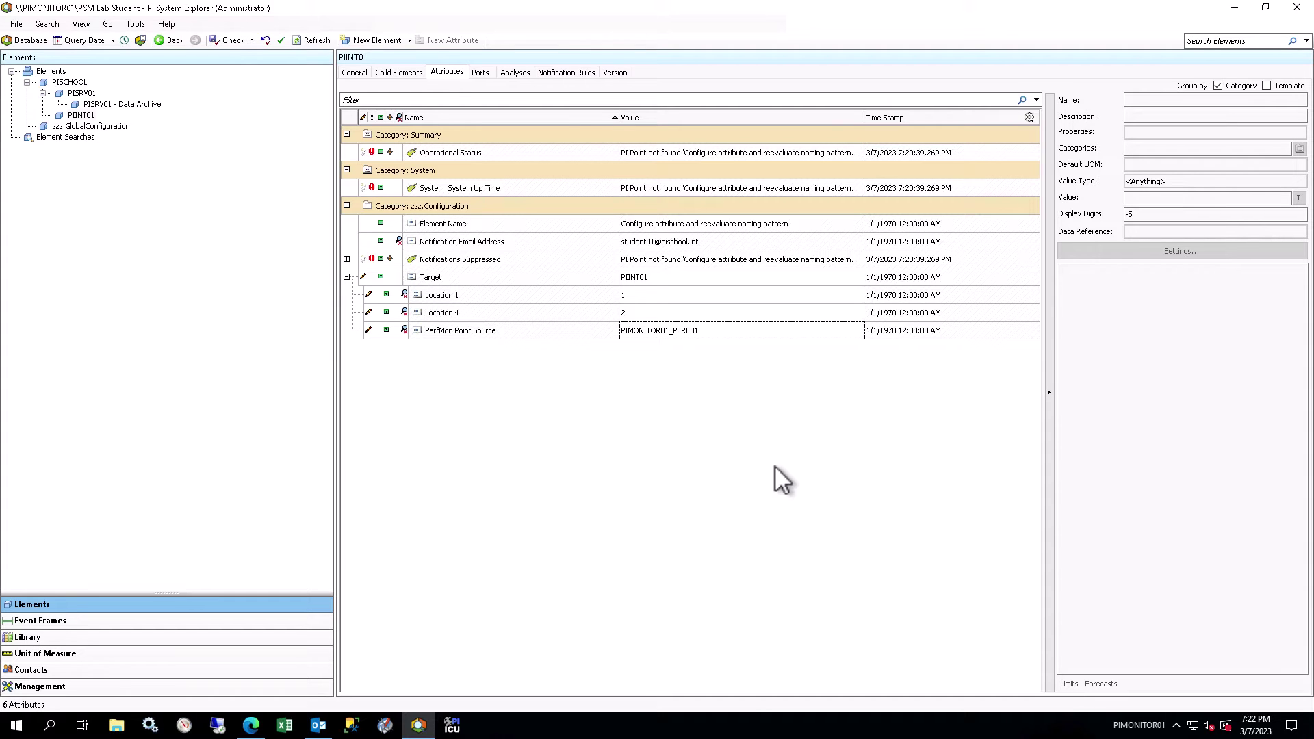
# Create or update the data references of the PIINT01 element and refresh the display
pyautogui.rightClick(84, 115)
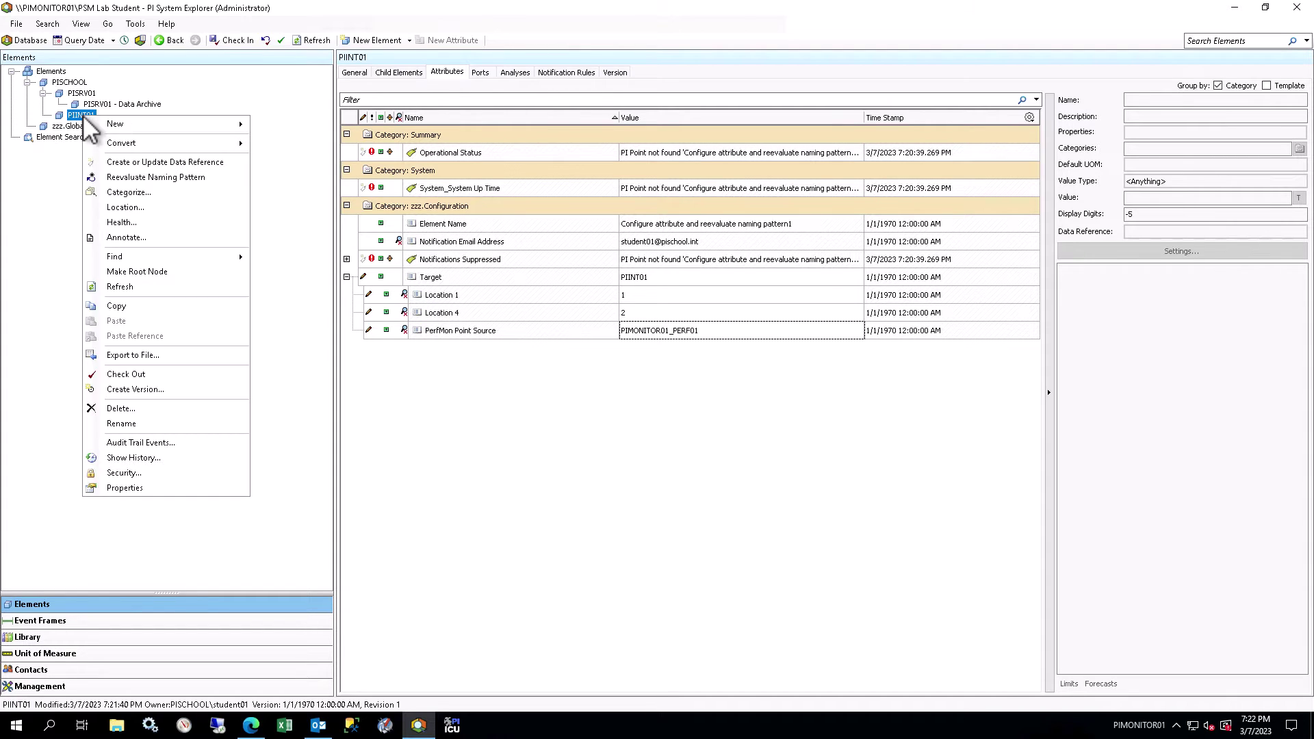
pyautogui.click(183, 165)
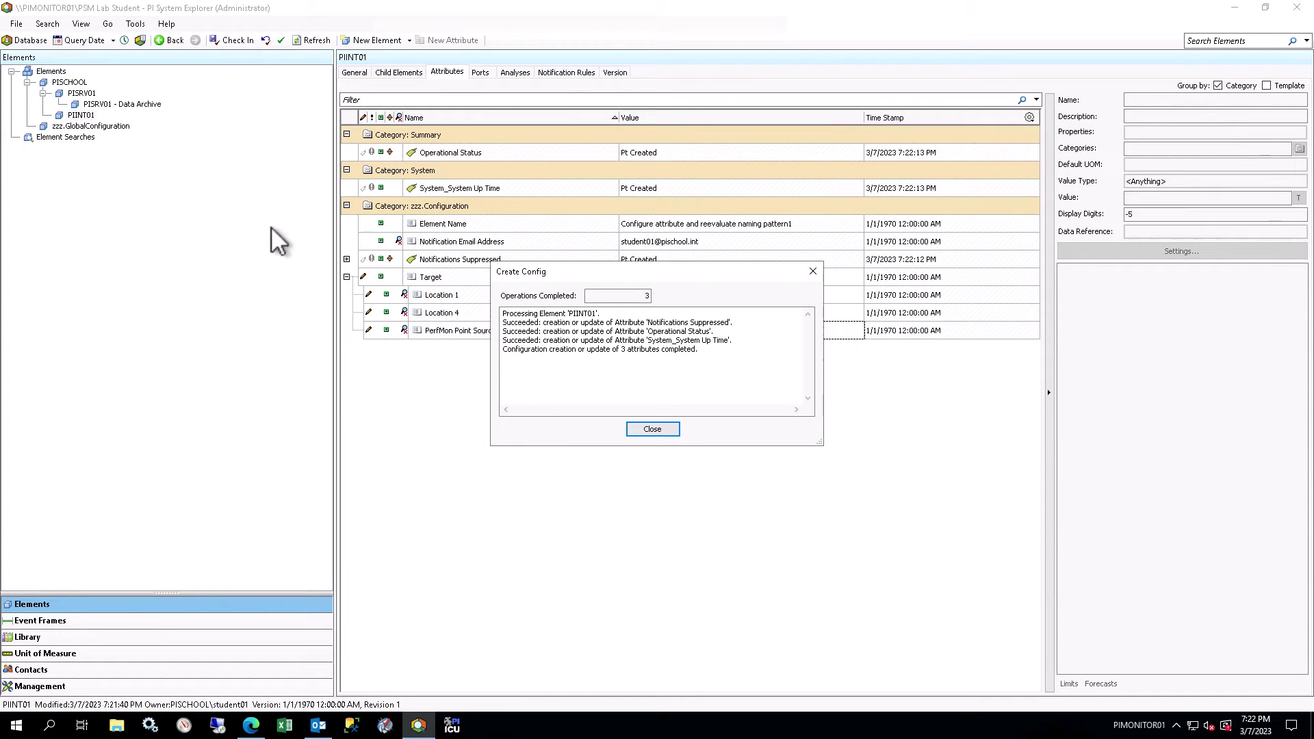
pyautogui.click(672, 432)
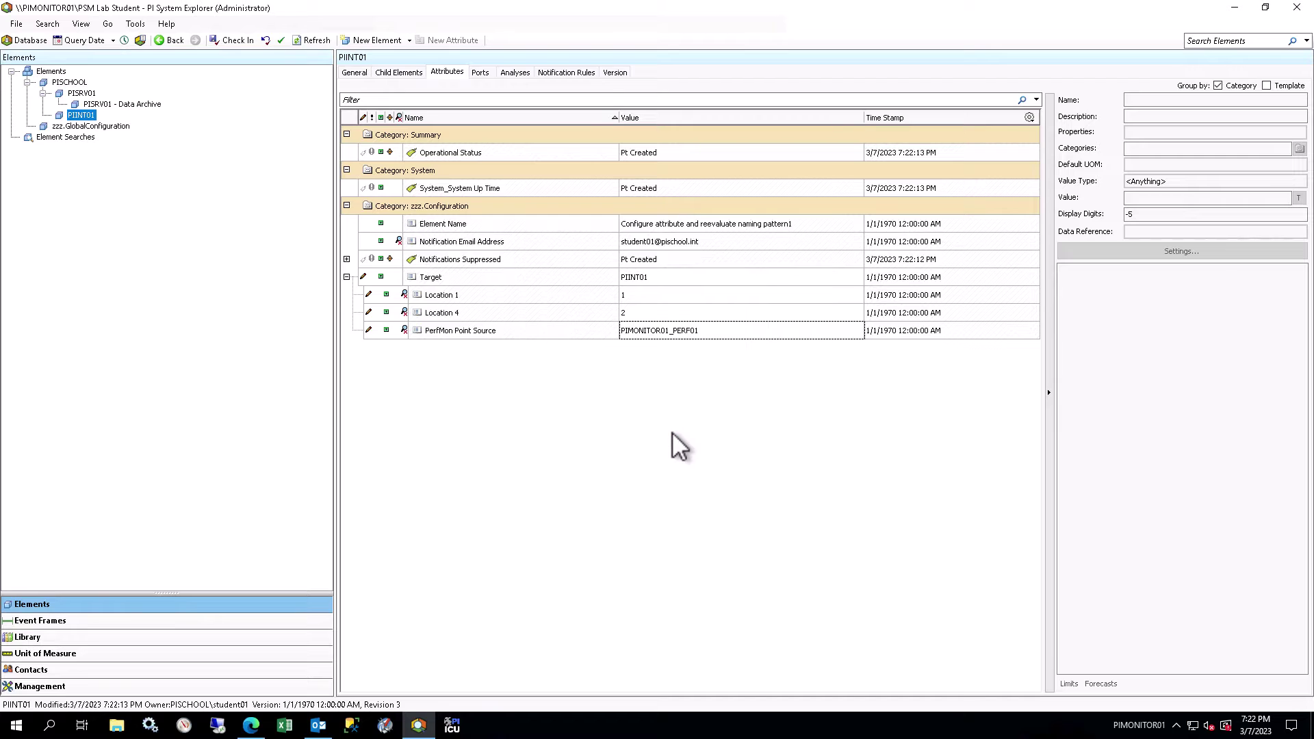
pyautogui.click(313, 40)
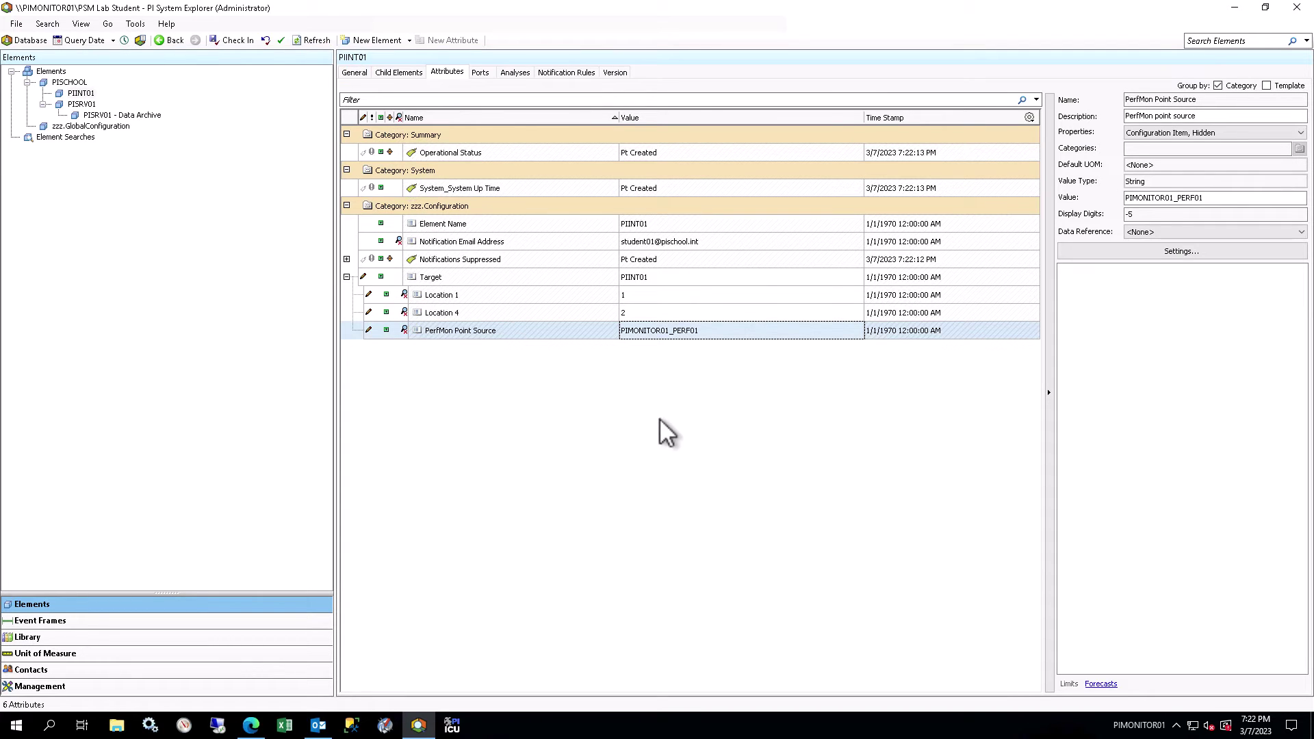
# Review PIINT01's Server Not Running Event analysis, then enable all analyses in the database
pyautogui.click(516, 71)
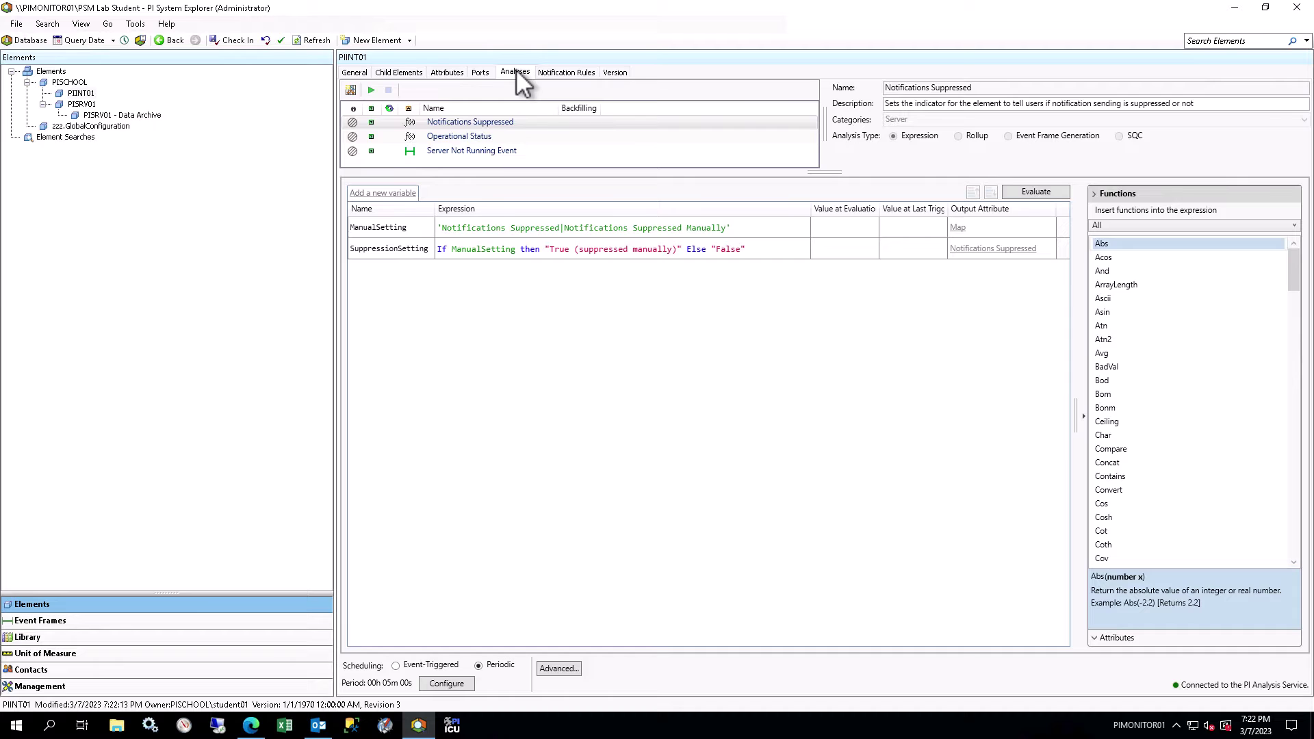
pyautogui.click(541, 151)
pyautogui.click(80, 684)
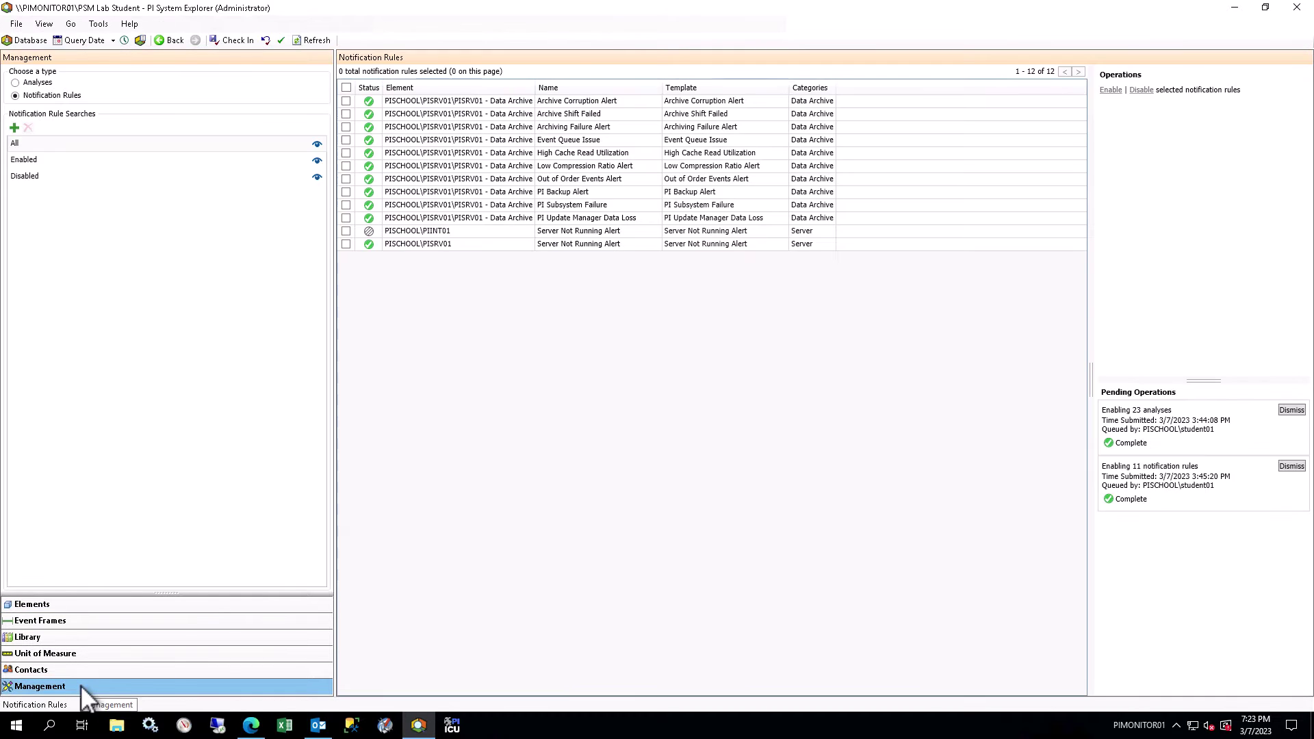
pyautogui.click(15, 82)
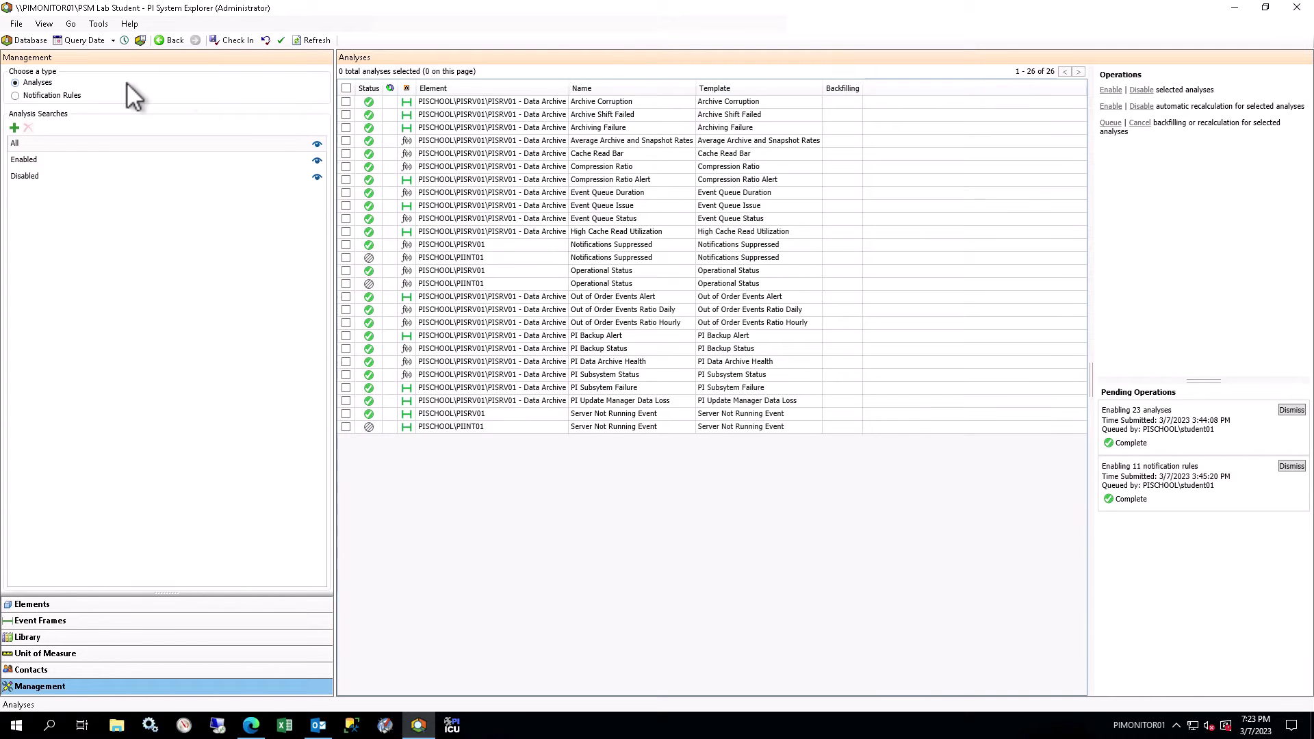
pyautogui.click(346, 88)
pyautogui.click(1109, 90)
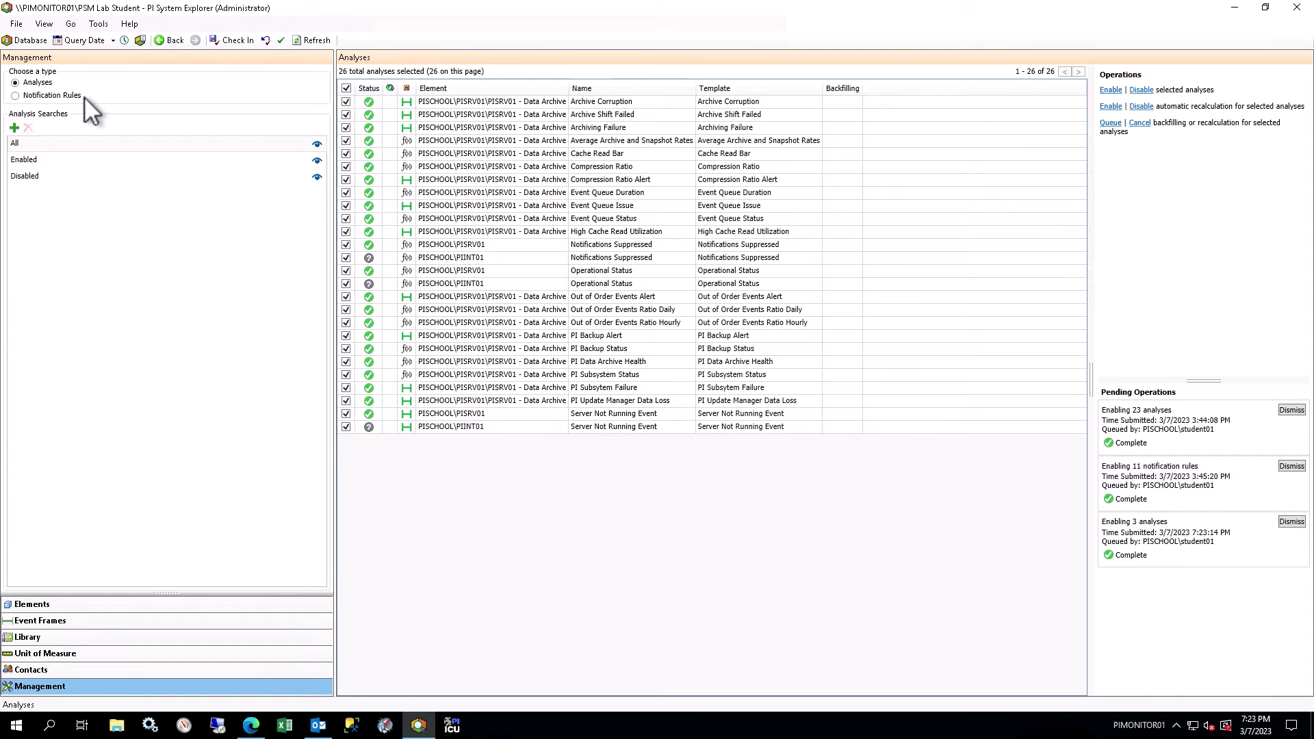
# Select and enable all notification rules in the database
pyautogui.click(52, 95)
pyautogui.click(346, 88)
pyautogui.click(1109, 90)
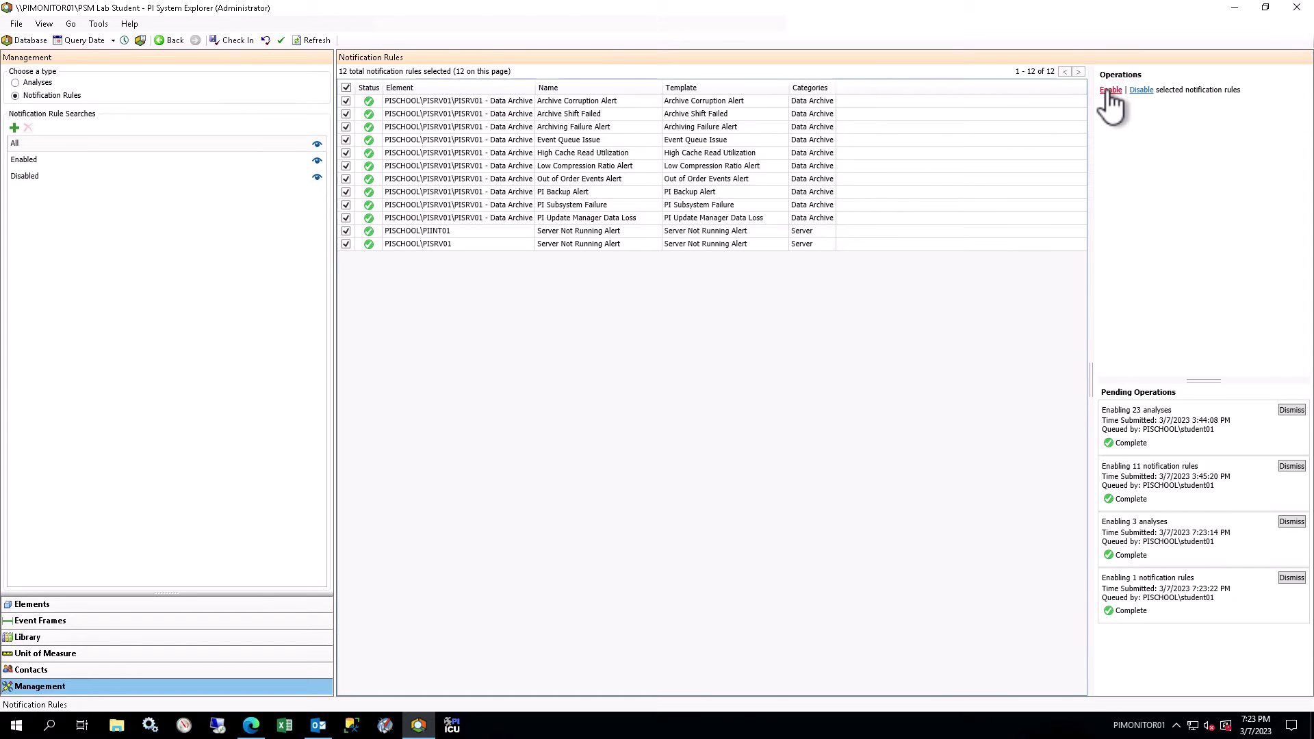
# Return to the PIINT01 element and refresh its attributes to check their current values
pyautogui.click(183, 604)
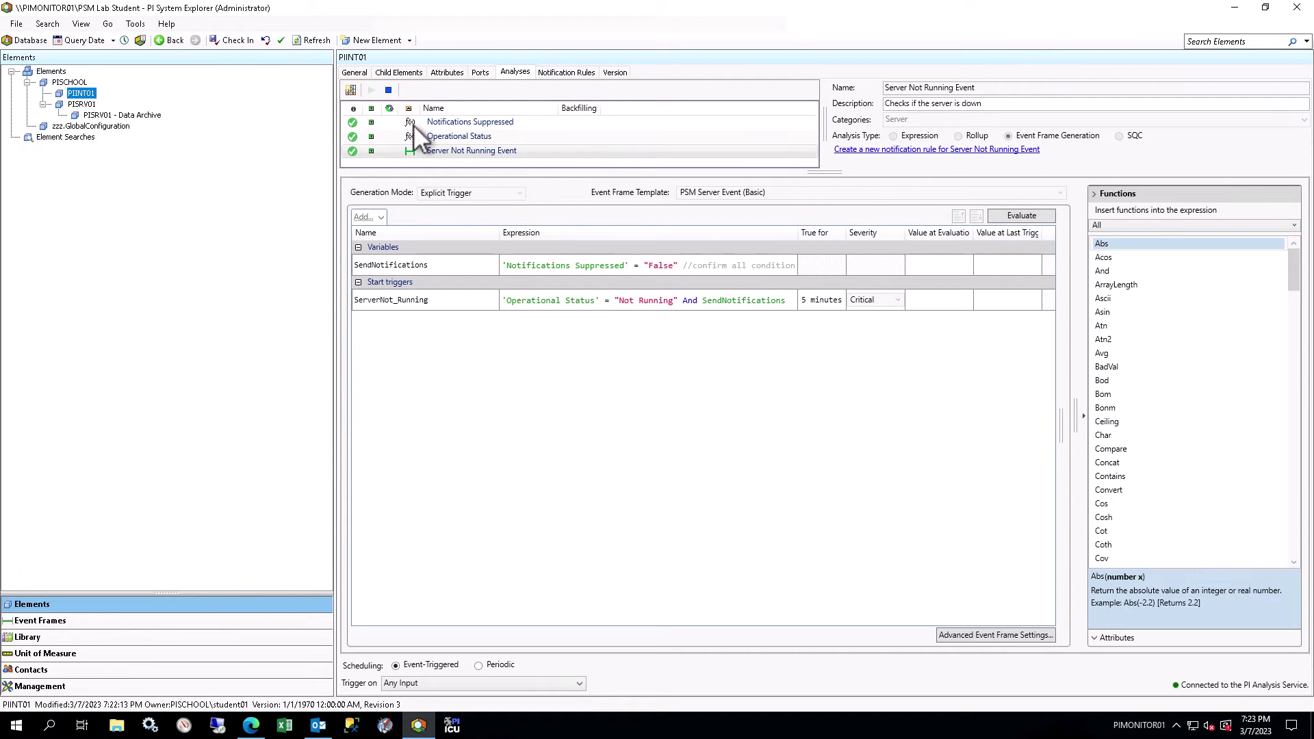
pyautogui.click(448, 71)
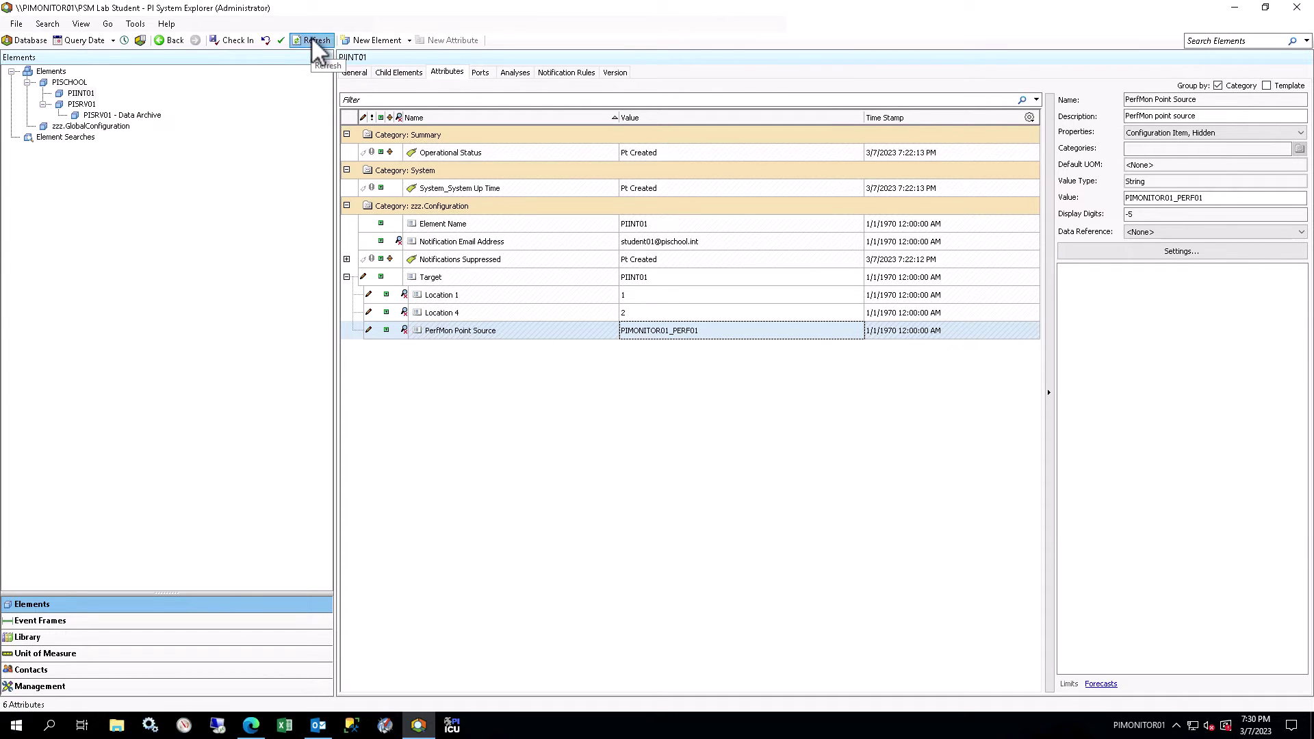
pyautogui.click(312, 37)
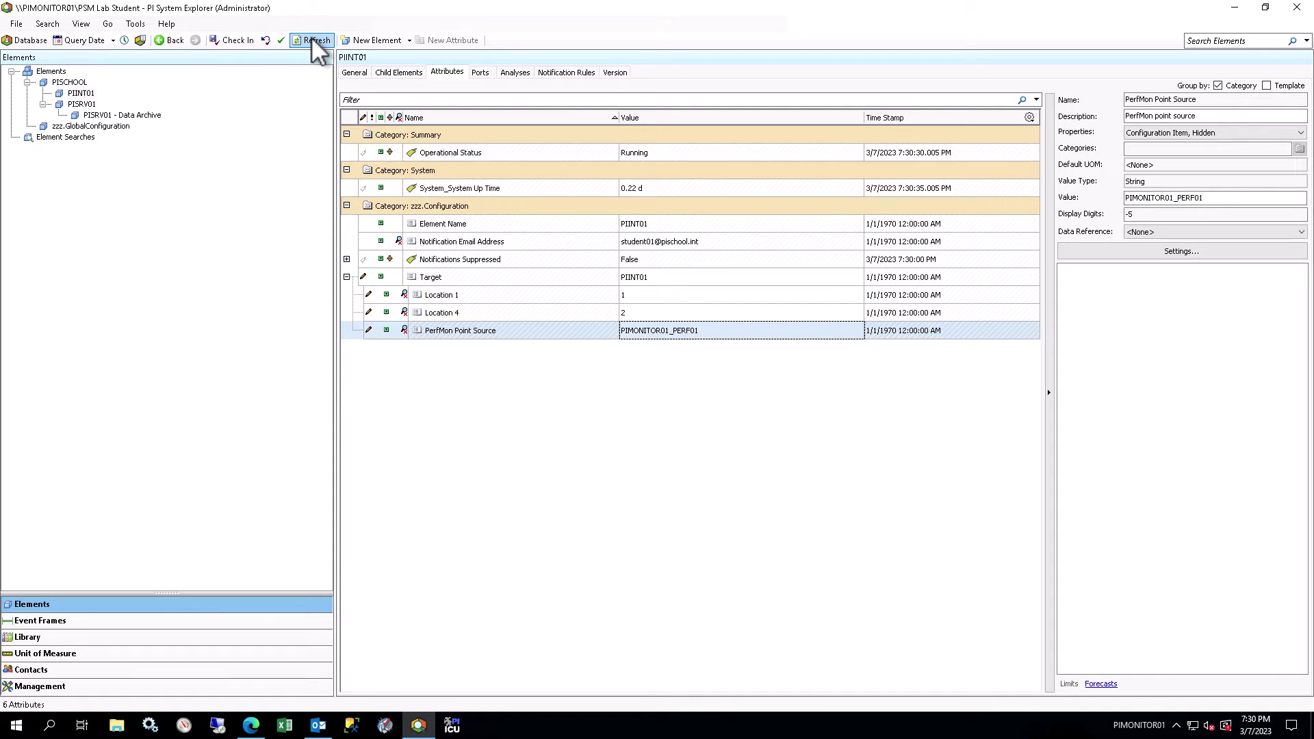
# Add a child element under PIINT01 with the Server-PI Interface reference type and the PSM PI Interface template
pyautogui.rightClick(96, 96)
pyautogui.moveTo(175, 103)
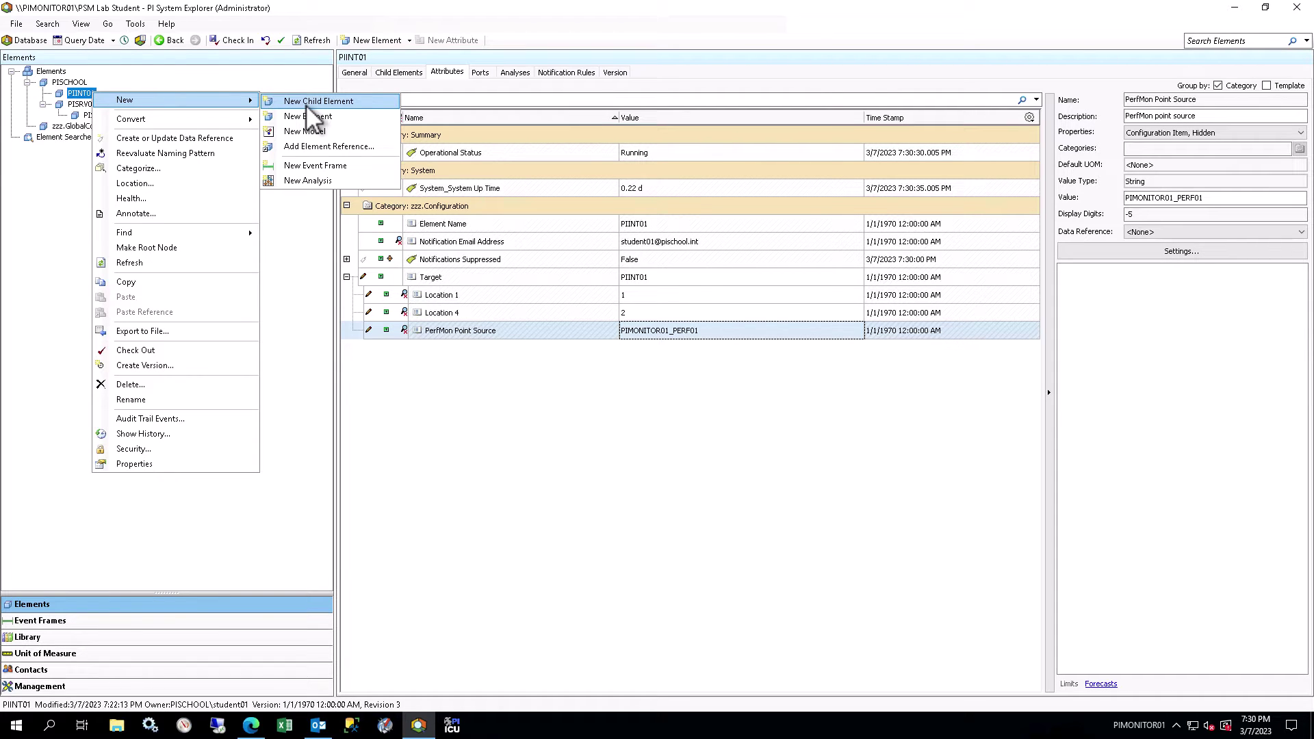
pyautogui.click(306, 105)
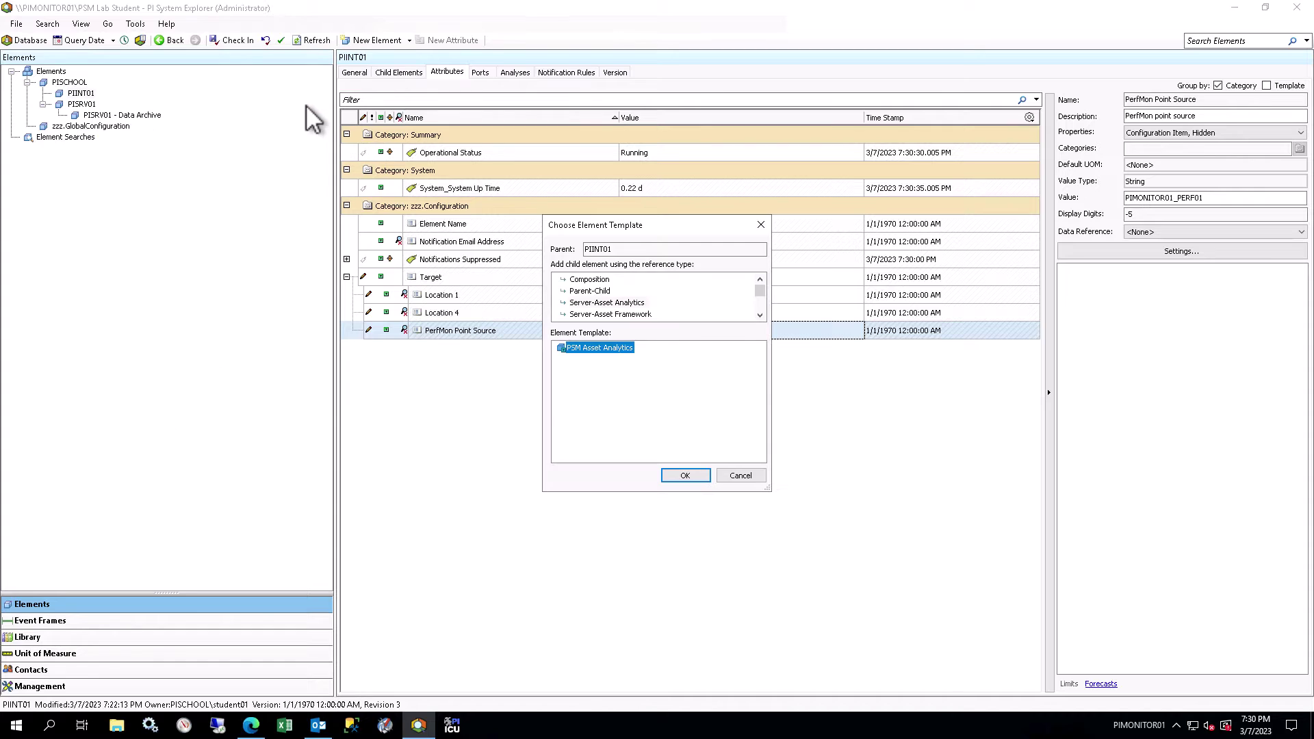
pyautogui.click(759, 299)
pyautogui.scroll(-2, 757, 307)
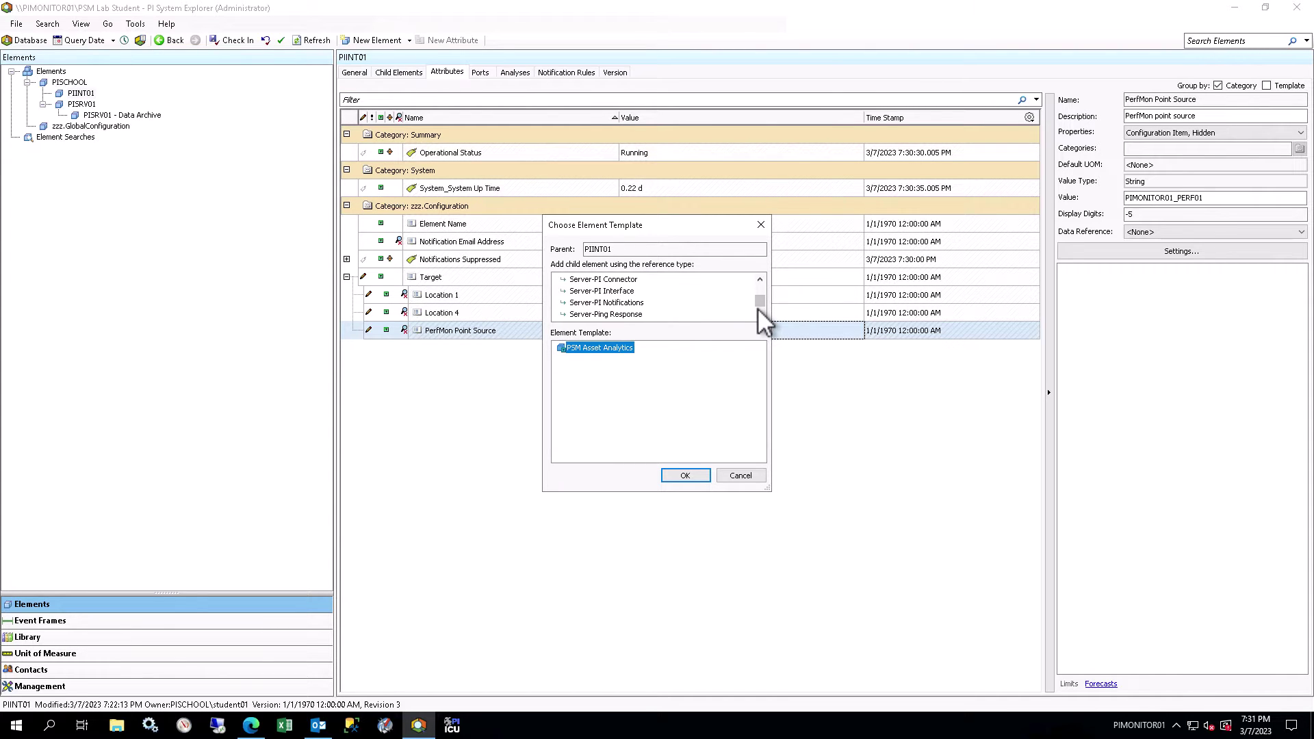
pyautogui.click(631, 293)
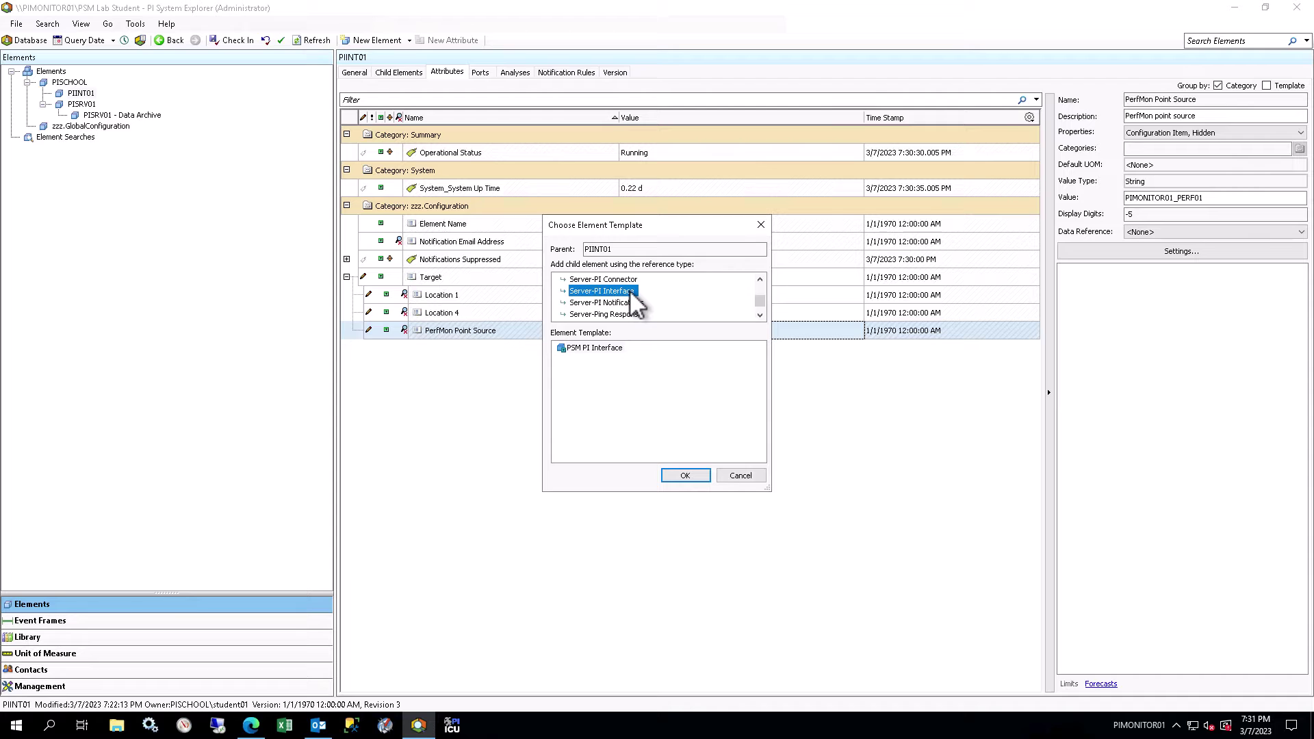
pyautogui.click(615, 348)
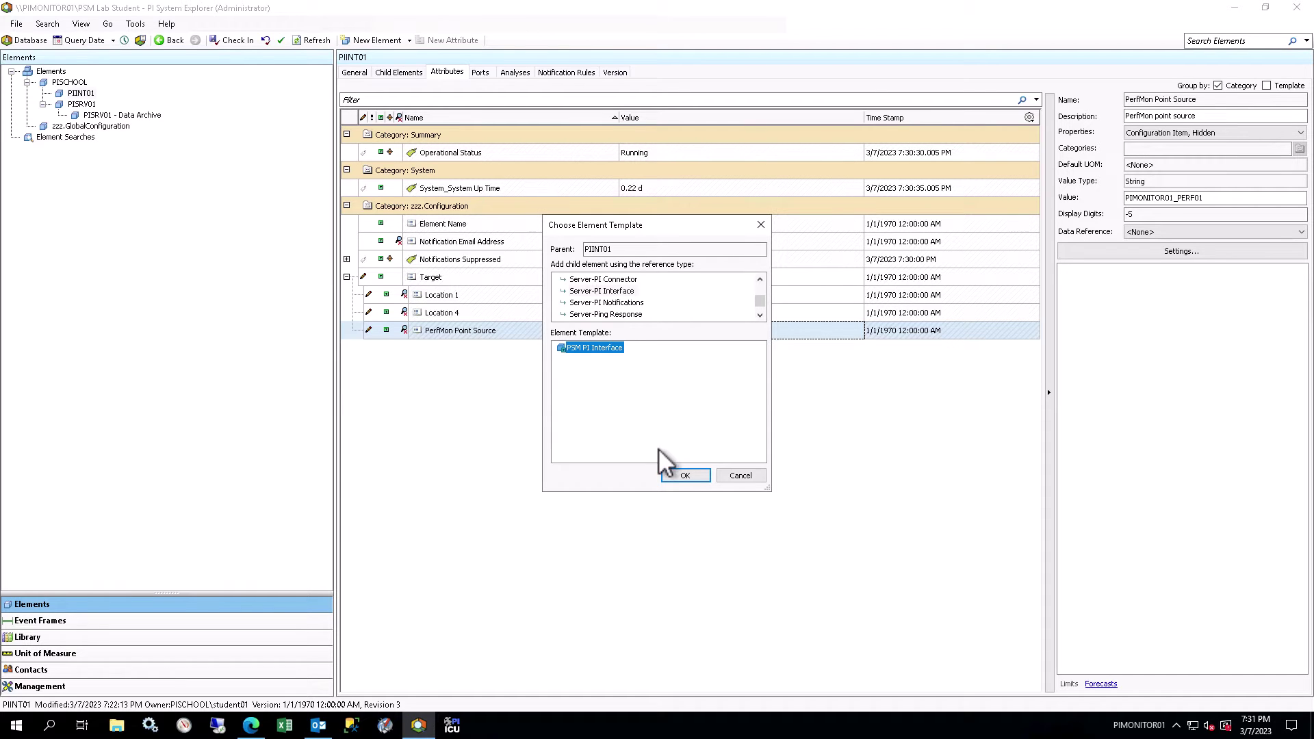
pyautogui.click(679, 470)
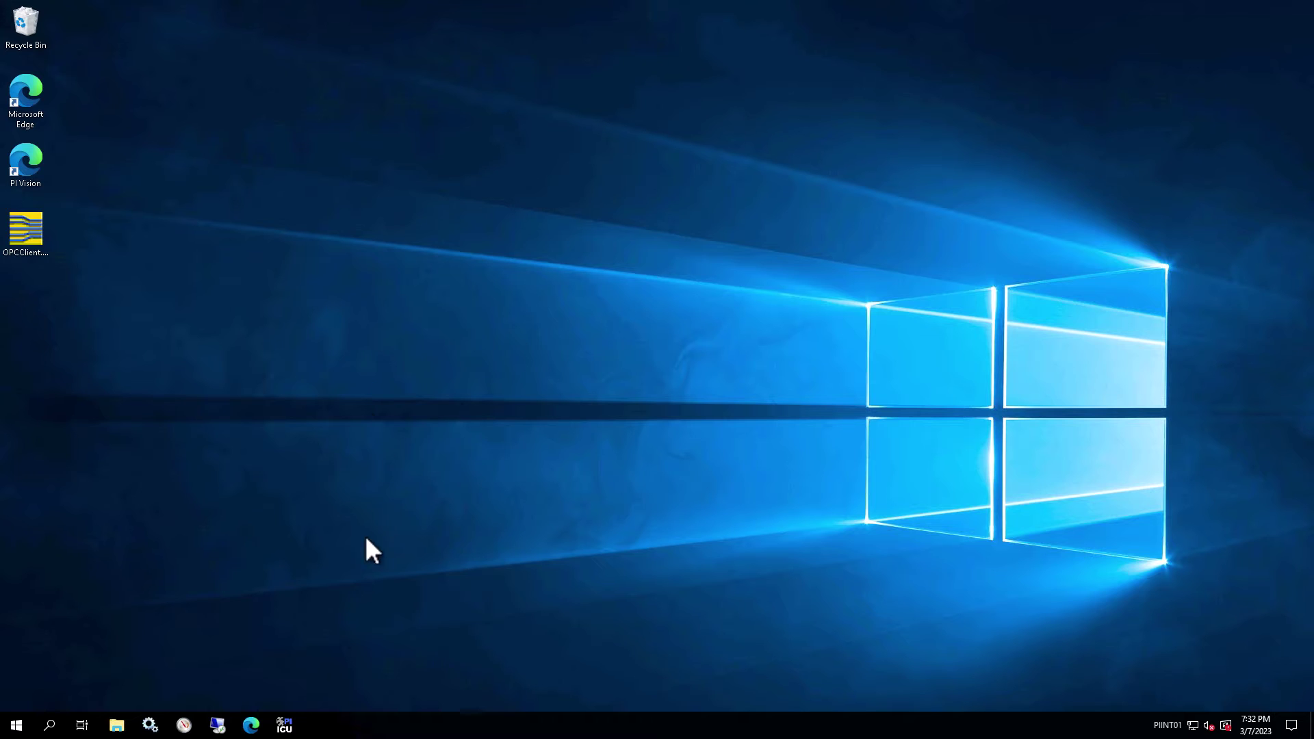
# Open the PI Interface Configuration Utility on PIINT01 and review the general, service and failover settings of the opcint_ReadOnly2 interface
pyautogui.click(284, 725)
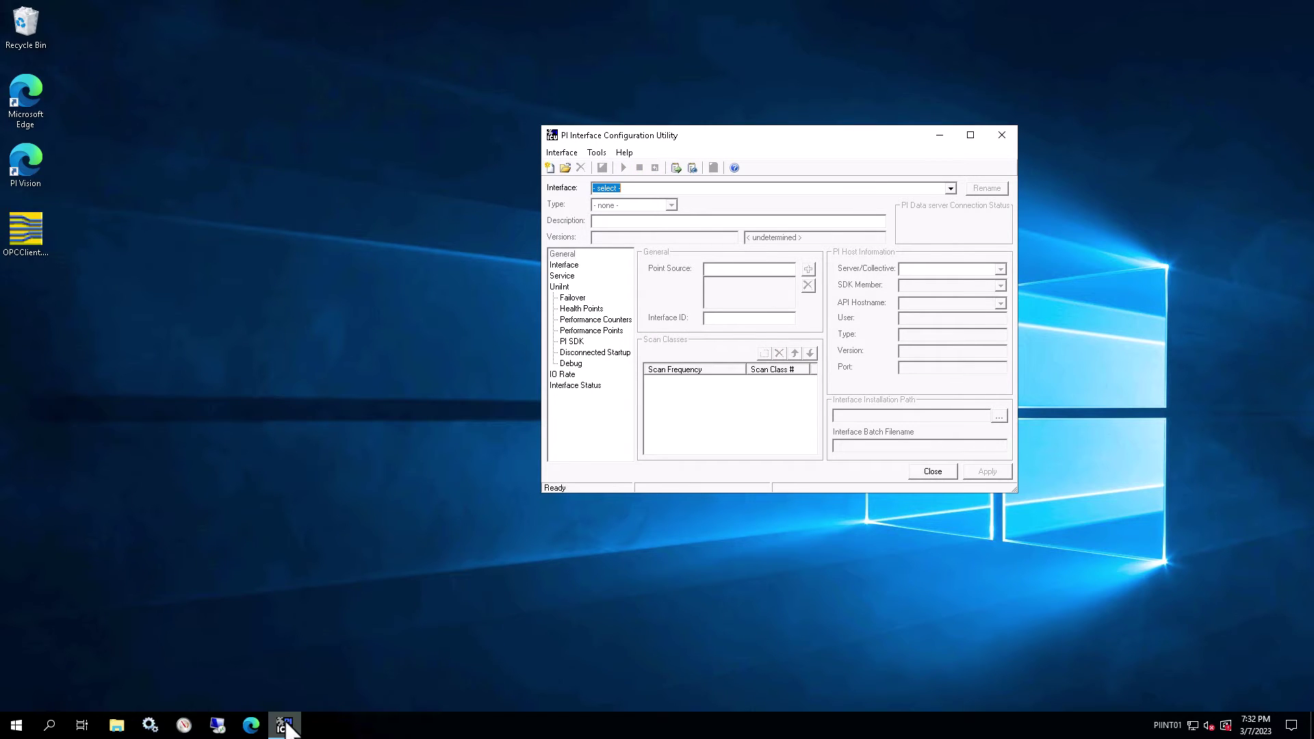
pyautogui.click(951, 189)
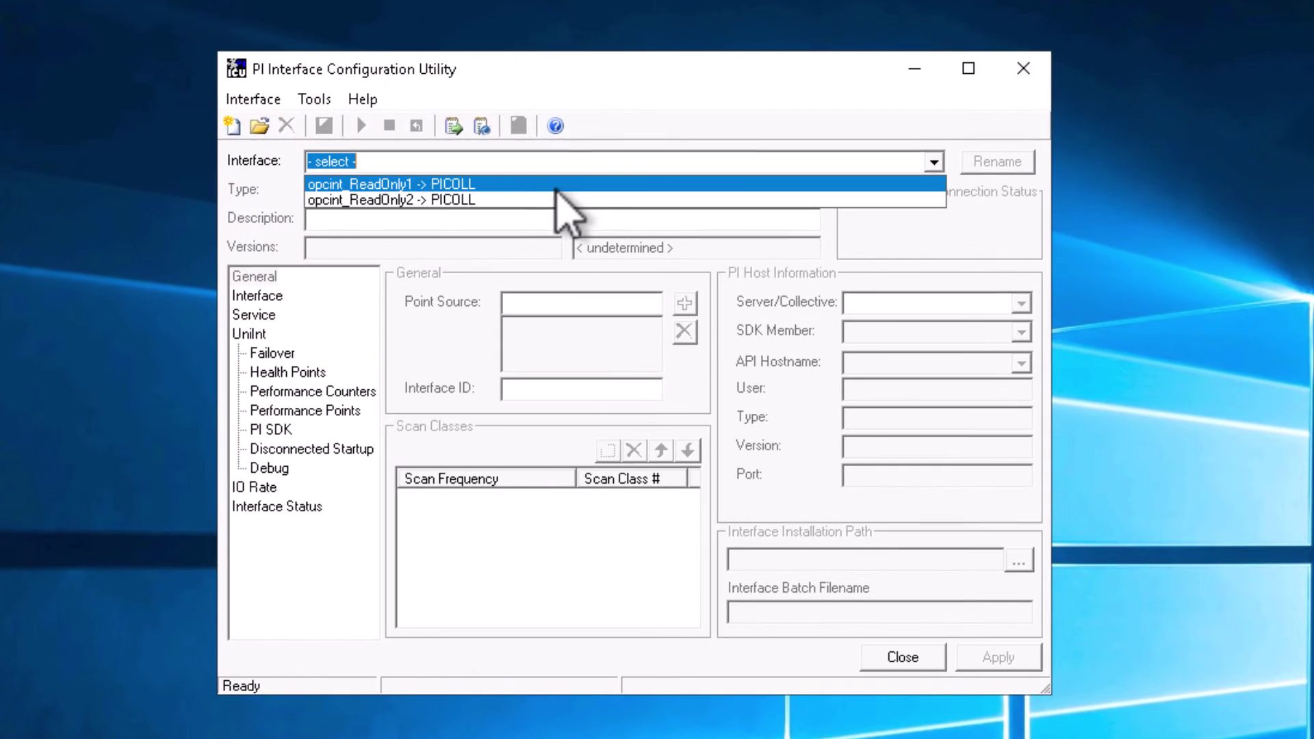
pyautogui.click(531, 199)
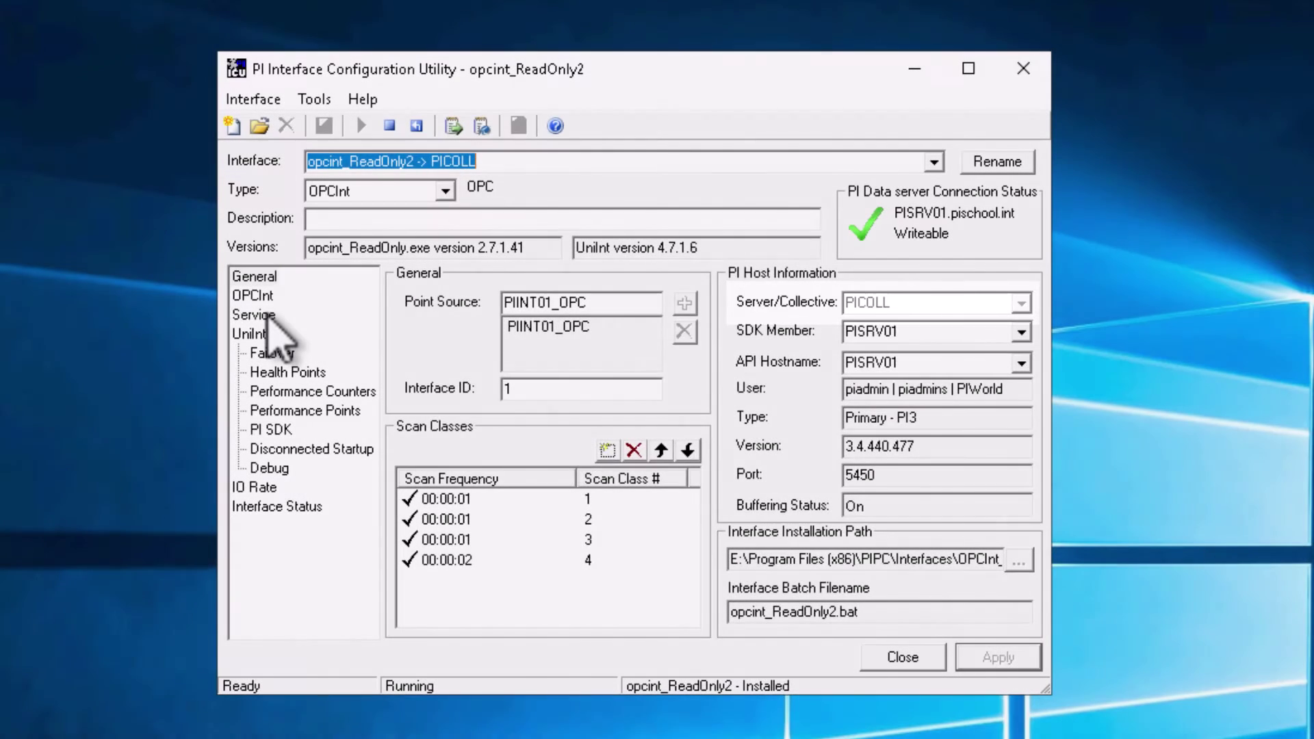
pyautogui.click(267, 315)
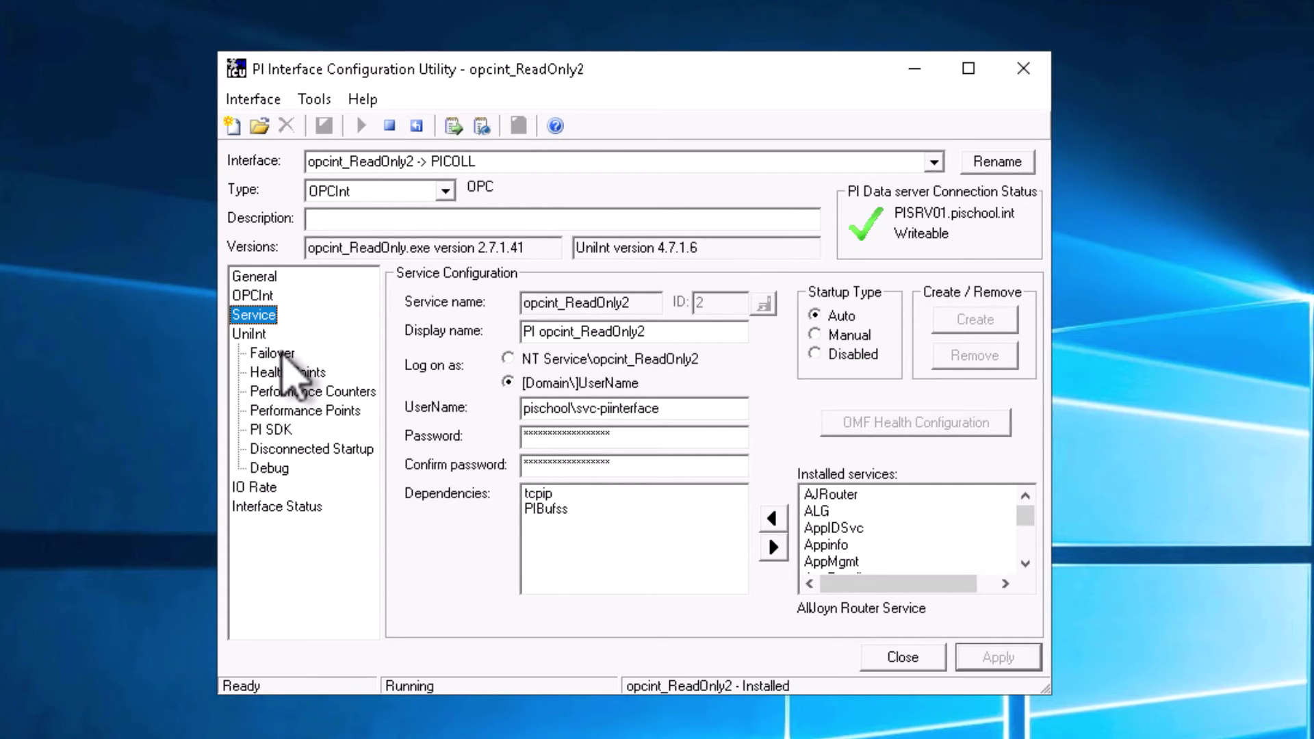
pyautogui.click(282, 356)
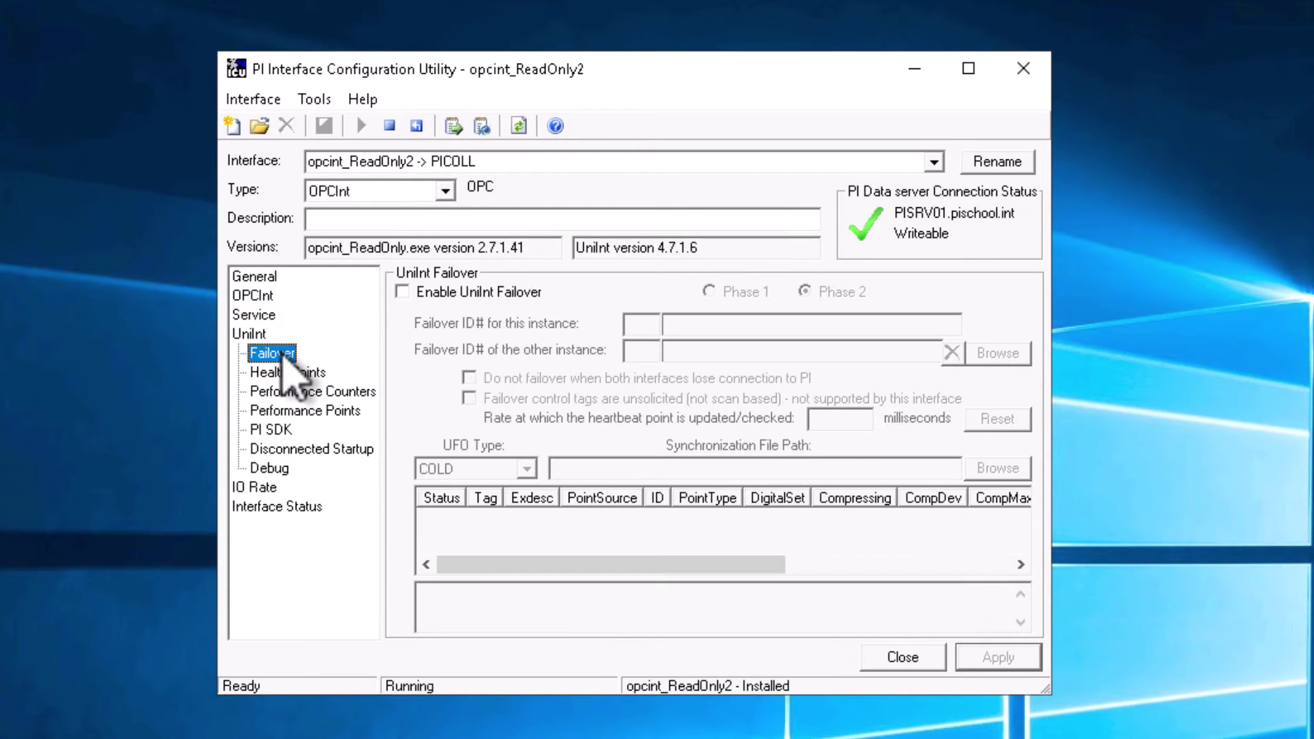
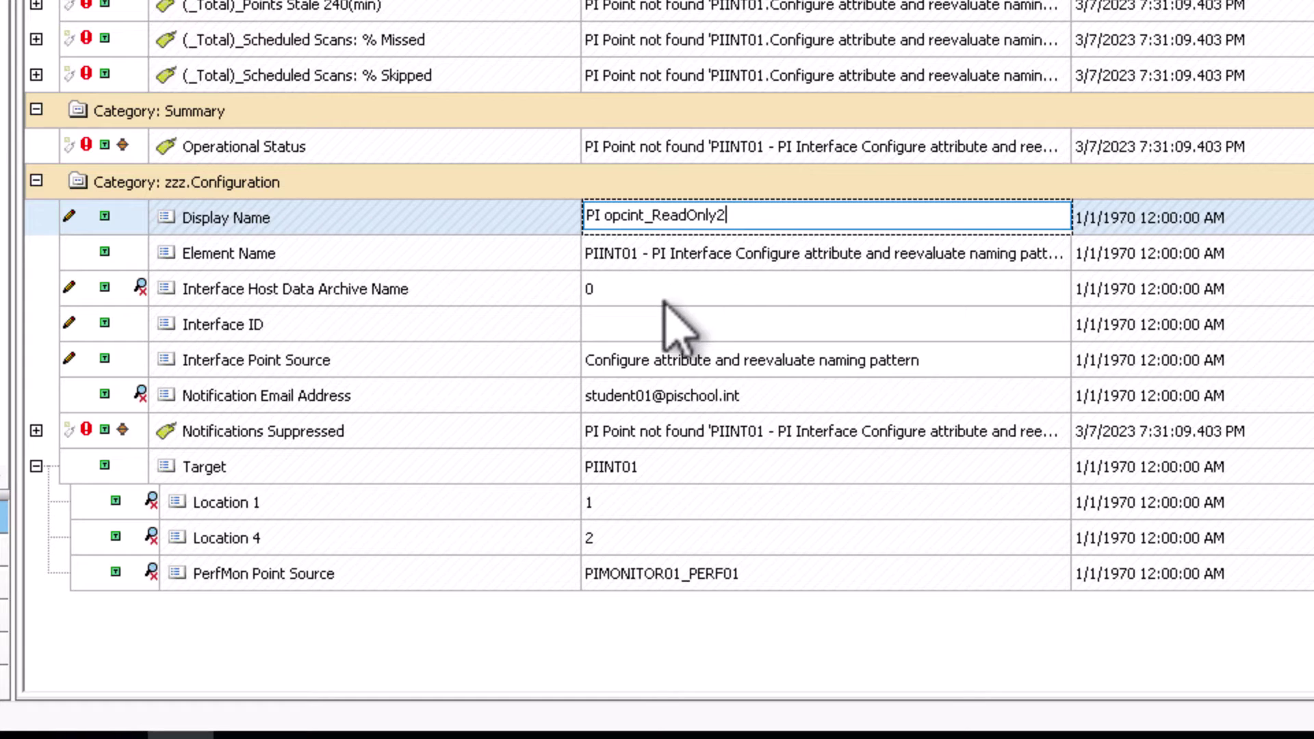
# Set the interface element's Interface Host Data Archive Name to PICOLL and its Interface ID to 1
pyautogui.click(610, 290)
pyautogui.click(611, 291)
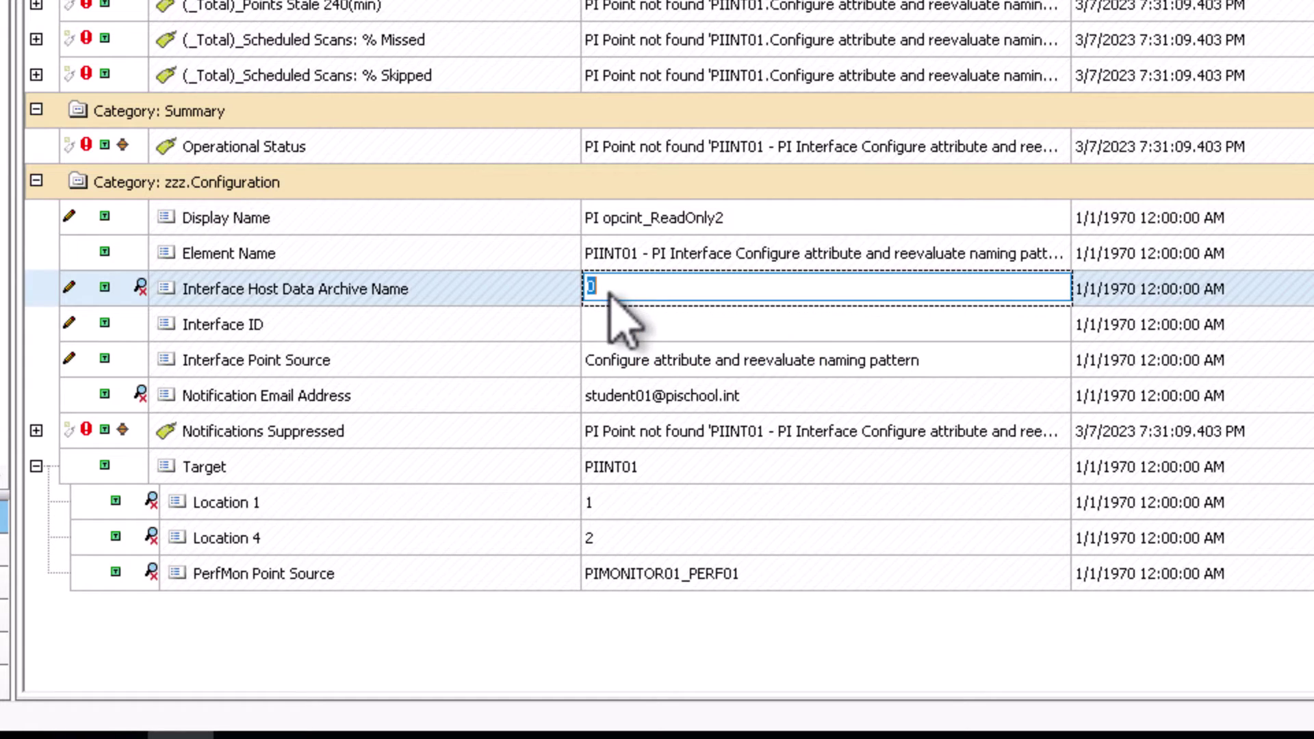
pyautogui.write('PICCLL')
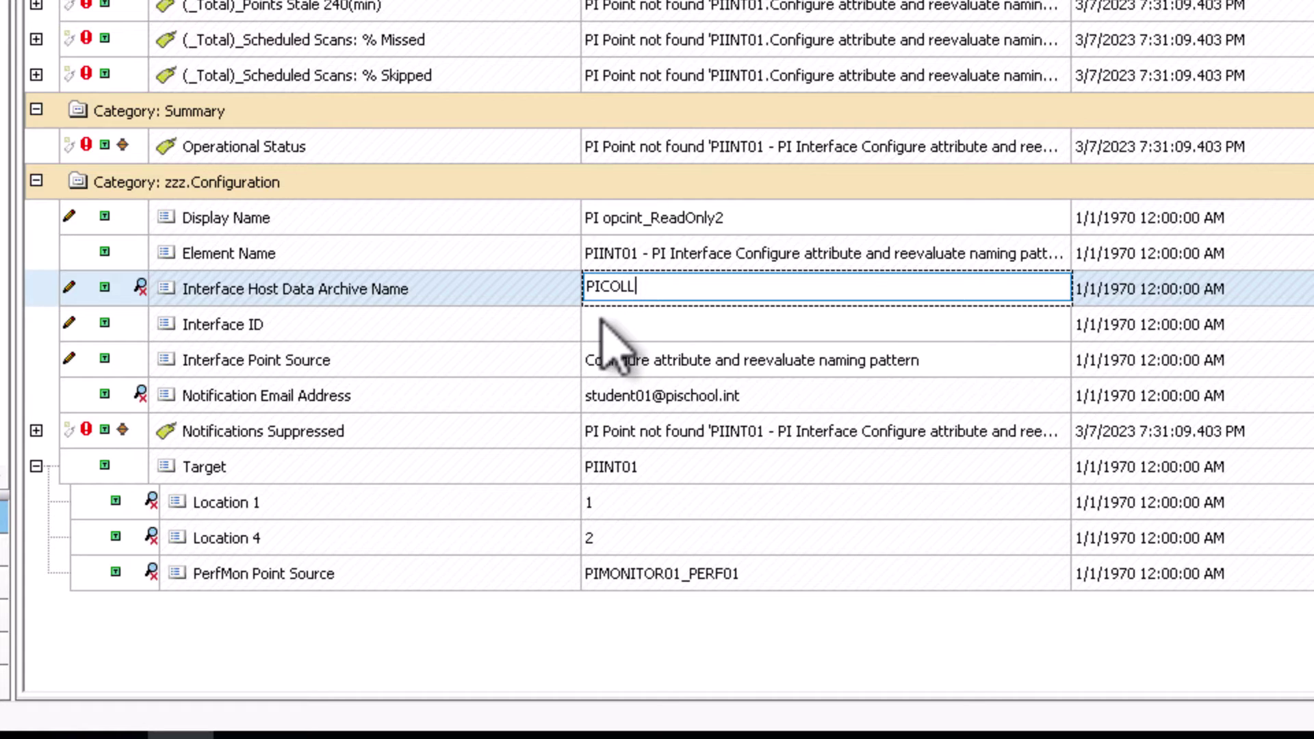
pyautogui.click(605, 322)
pyautogui.click(605, 321)
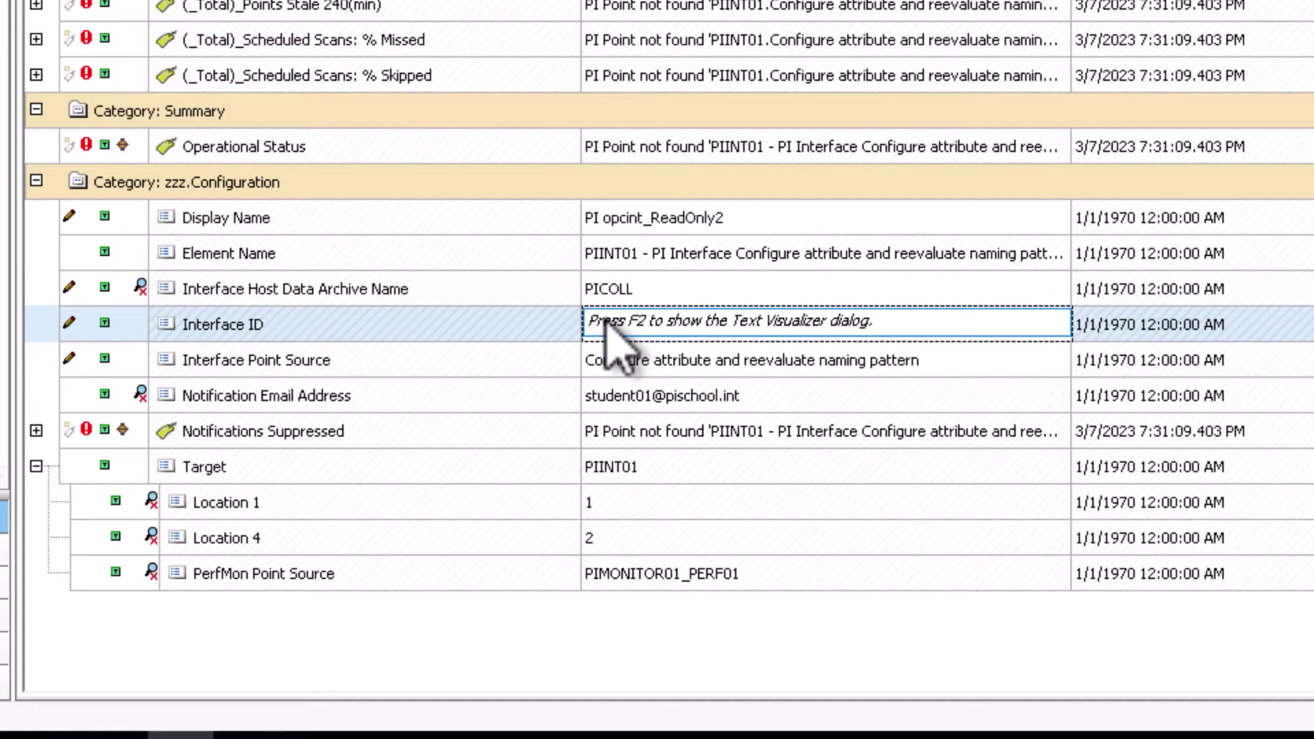
pyautogui.write('1')
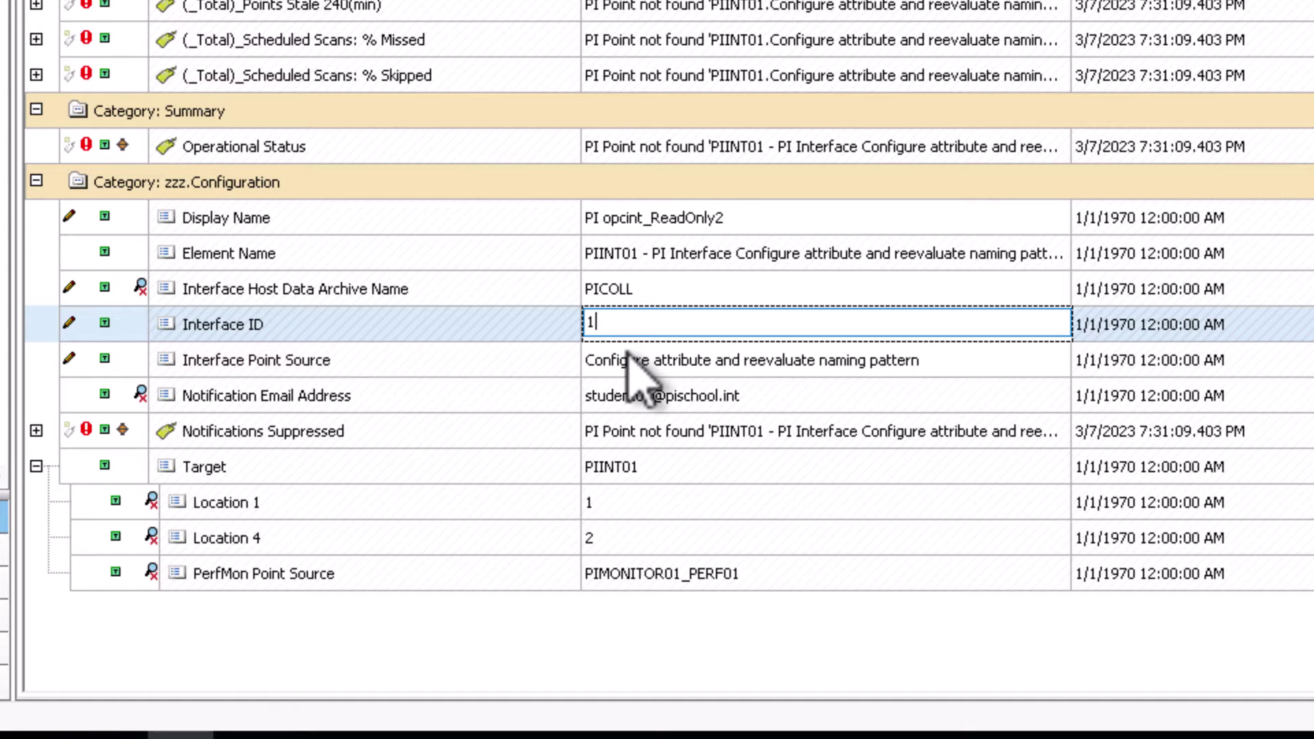
# Set the Interface Point Source to PIINT01_OPC and check in all changes to the database
pyautogui.click(624, 359)
pyautogui.click(646, 361)
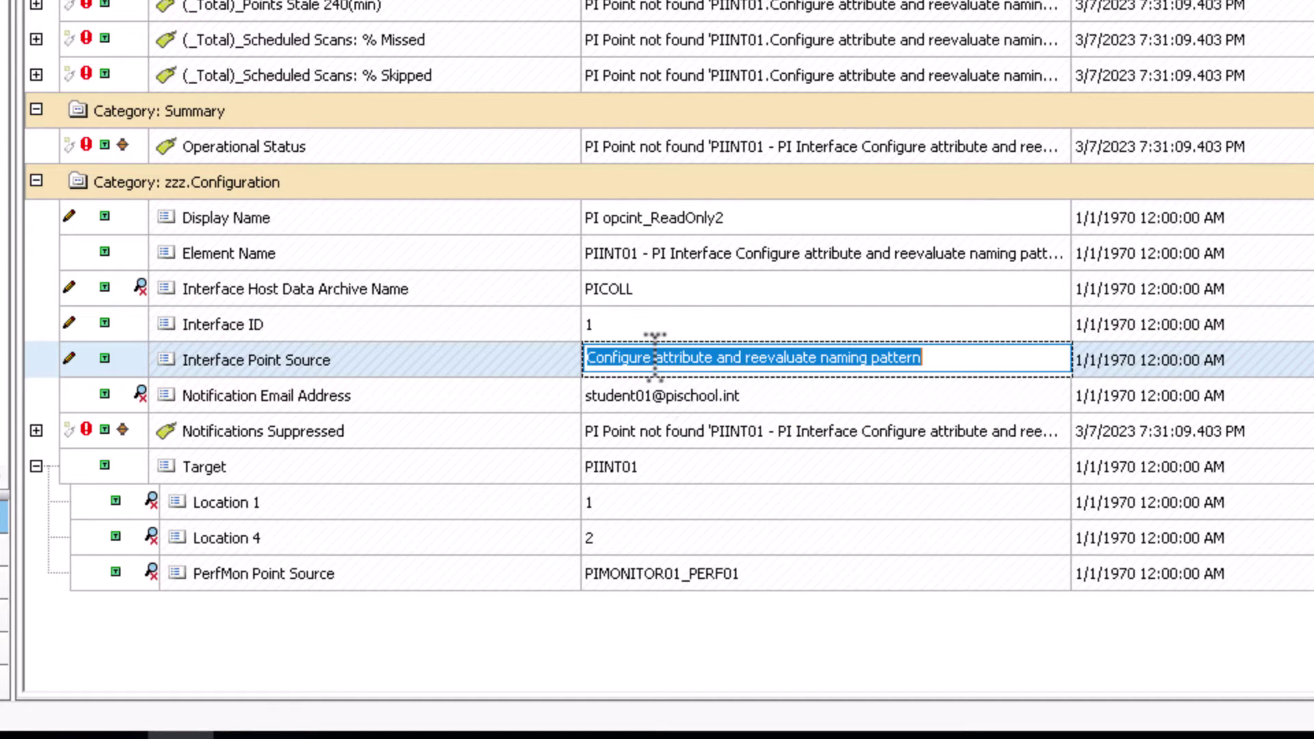
pyautogui.write('PII')
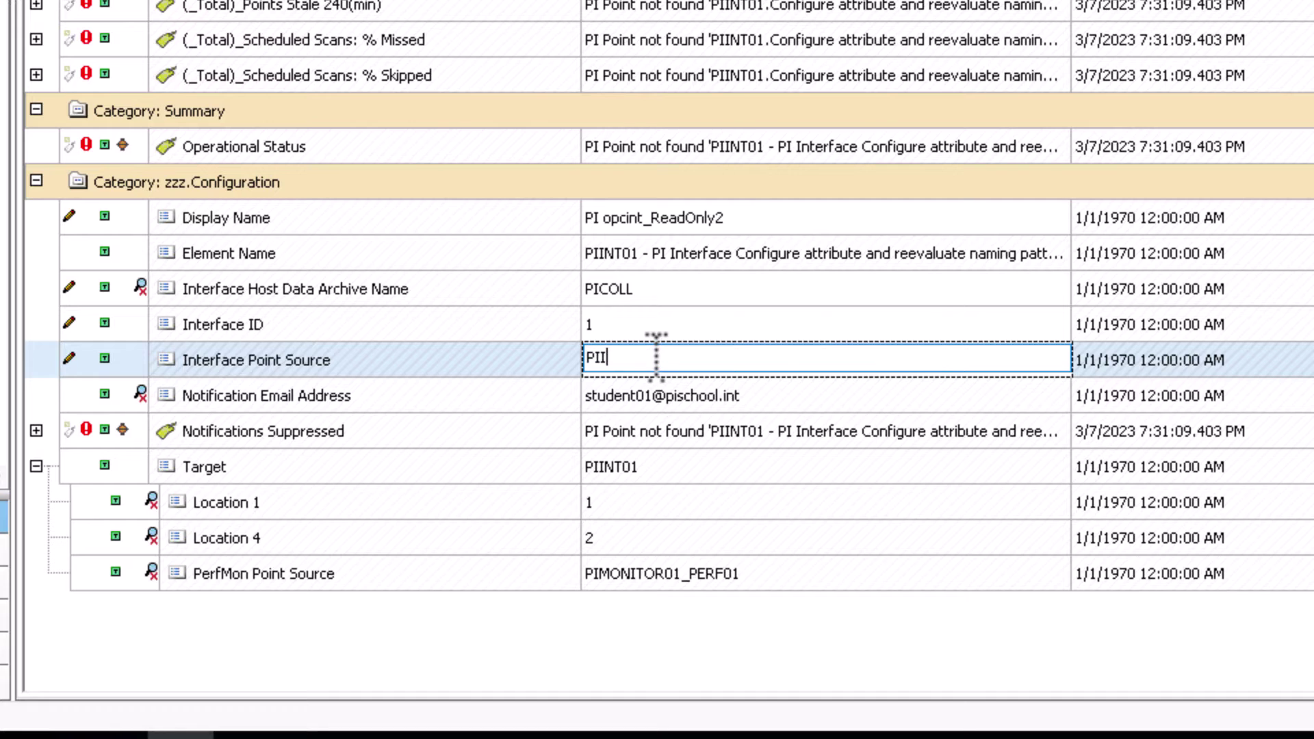
pyautogui.write('NT01_OPC')
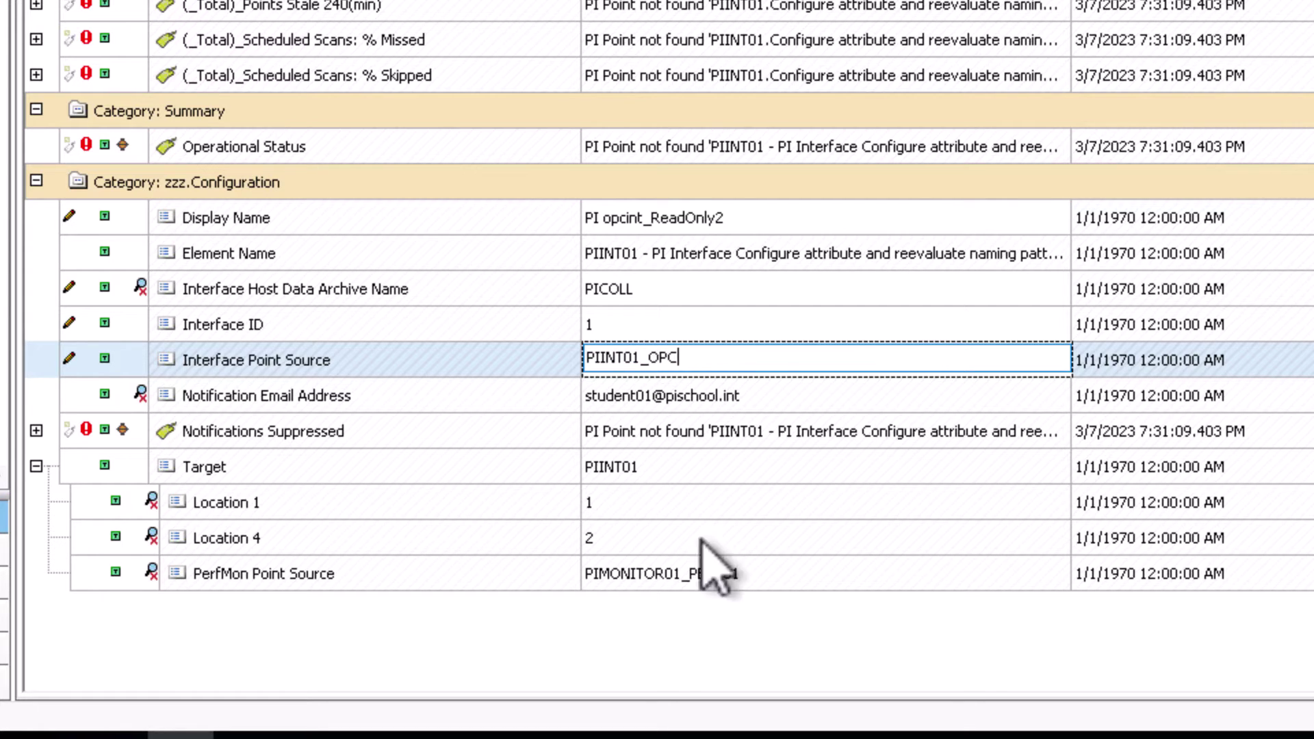
pyautogui.click(707, 624)
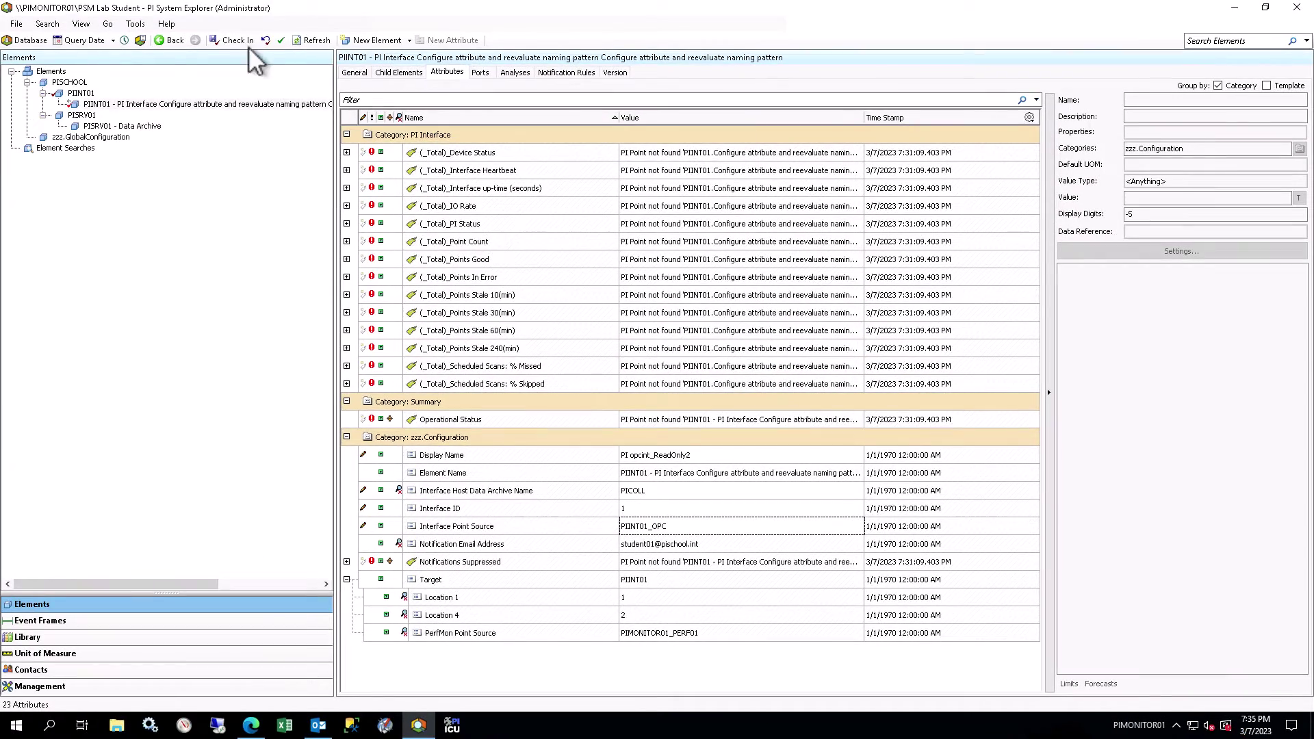
pyautogui.click(231, 36)
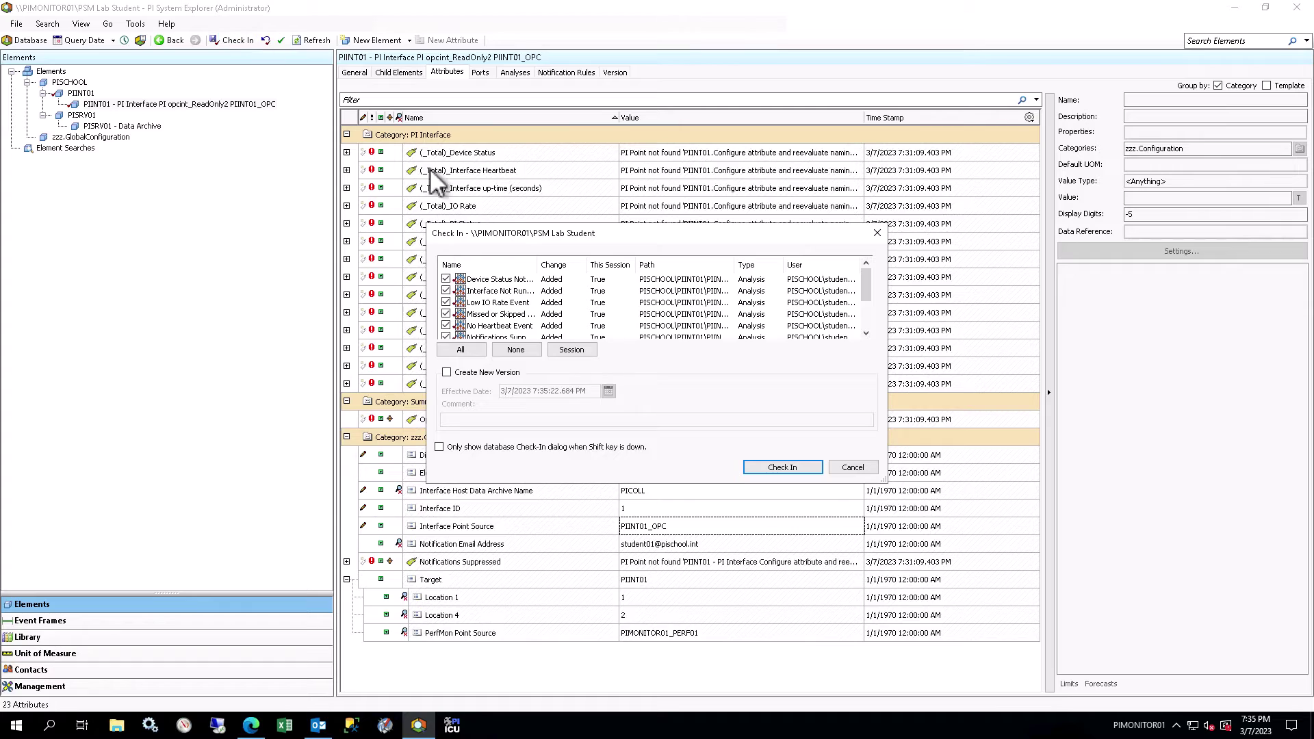
pyautogui.click(786, 465)
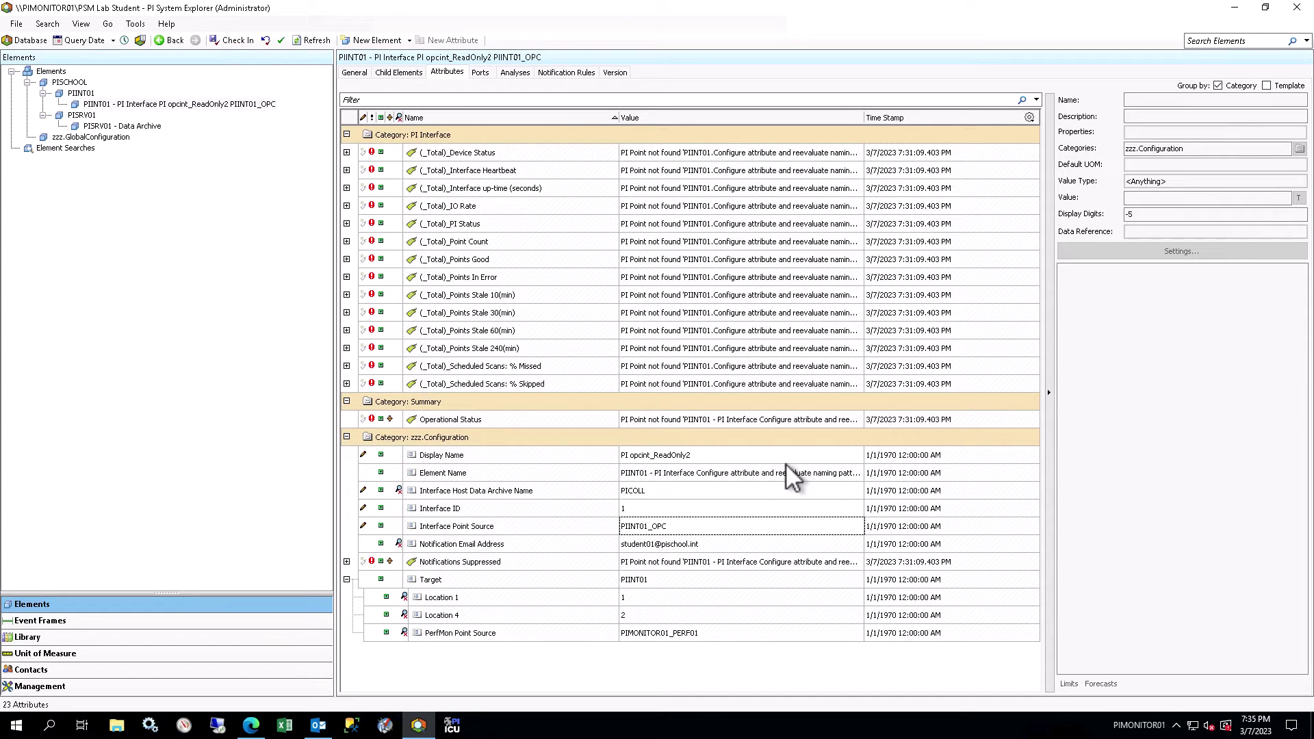
# Create or update the data references of the PIINT01 PI Interface element and refresh its attribute values
pyautogui.rightClick(250, 103)
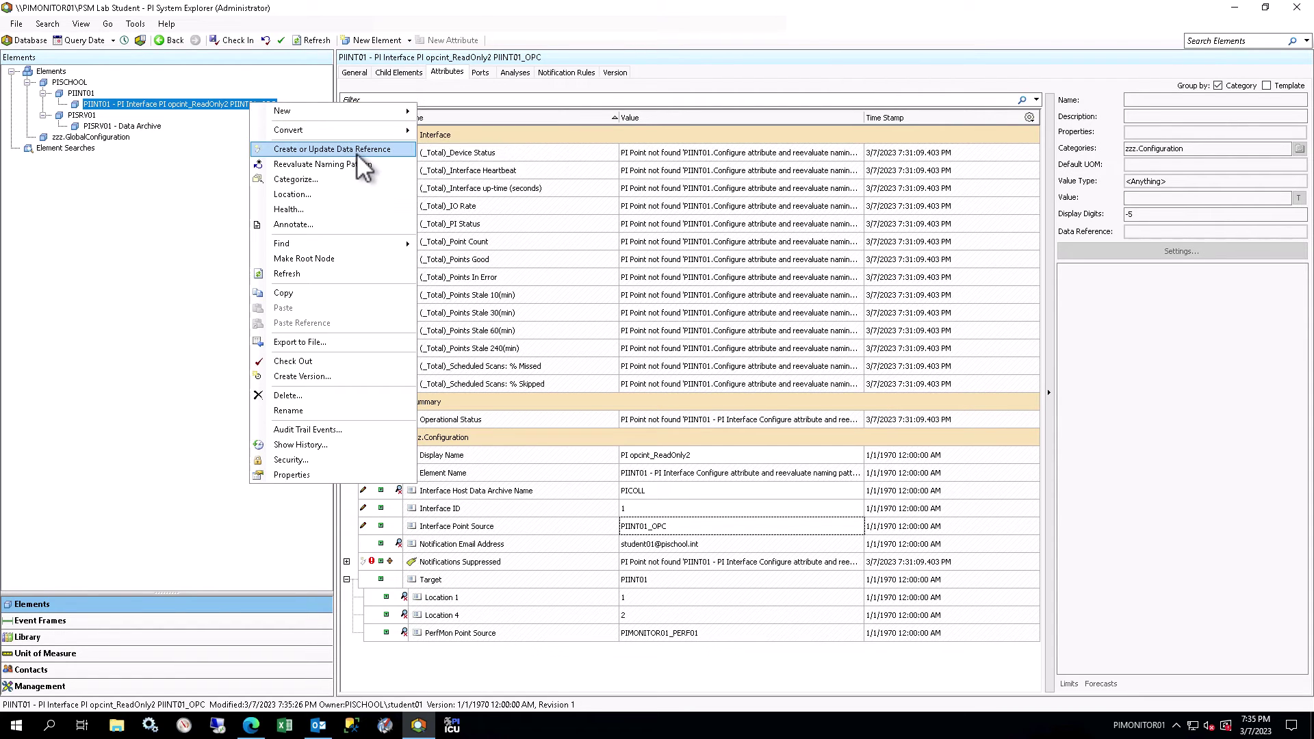
pyautogui.click(356, 154)
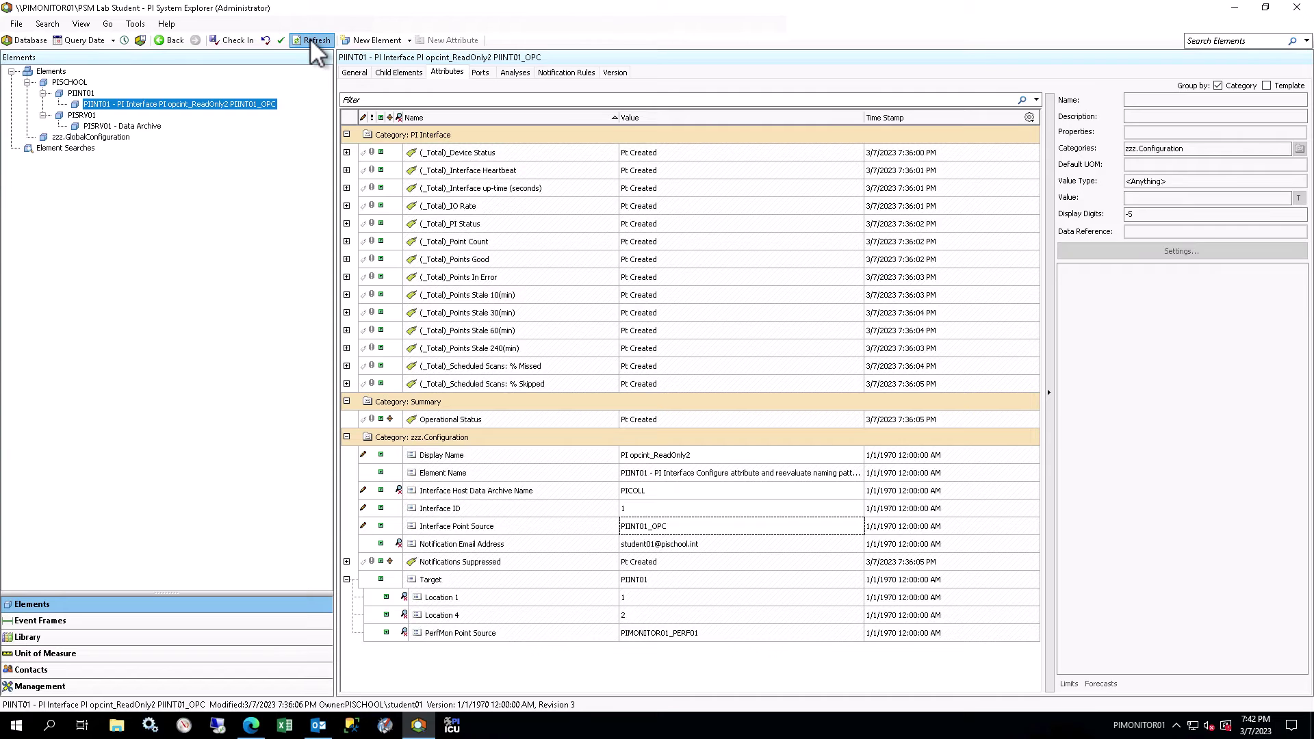
pyautogui.click(311, 40)
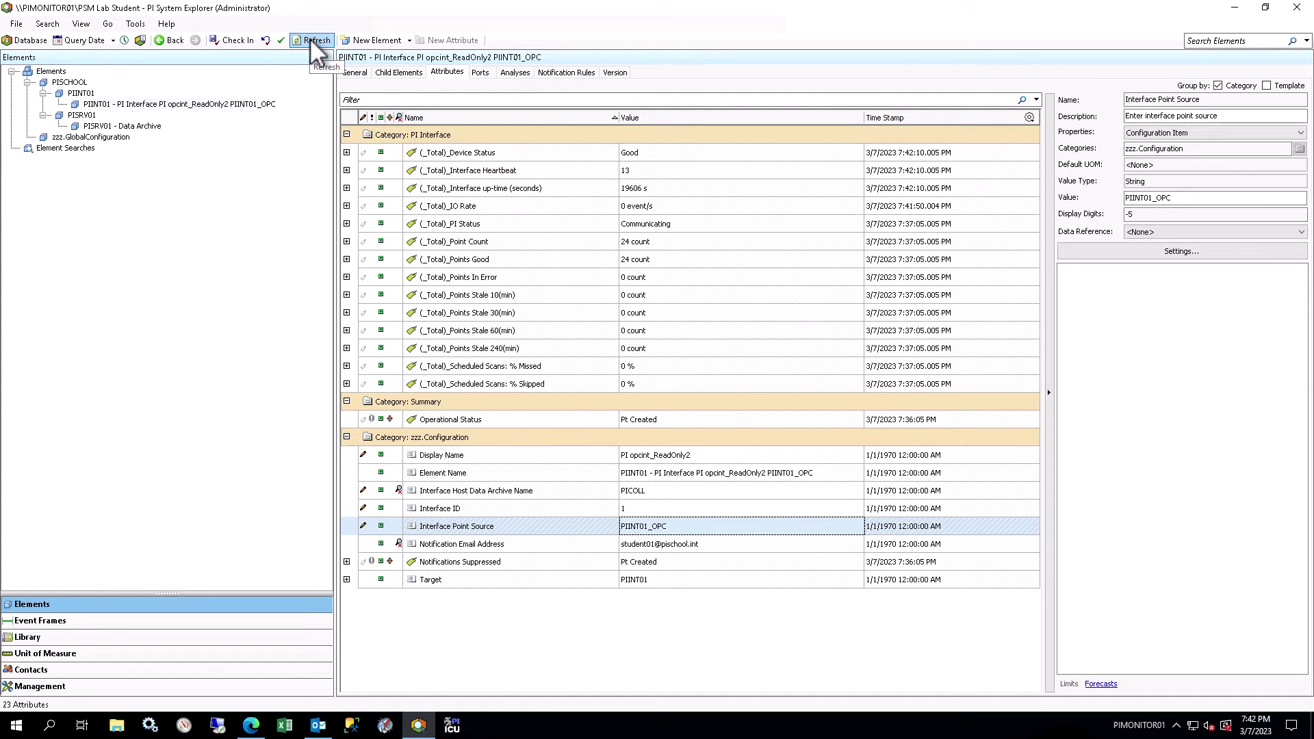
# Review the list of analyses on the interface element, then select and enable all analyses in the database
pyautogui.click(526, 71)
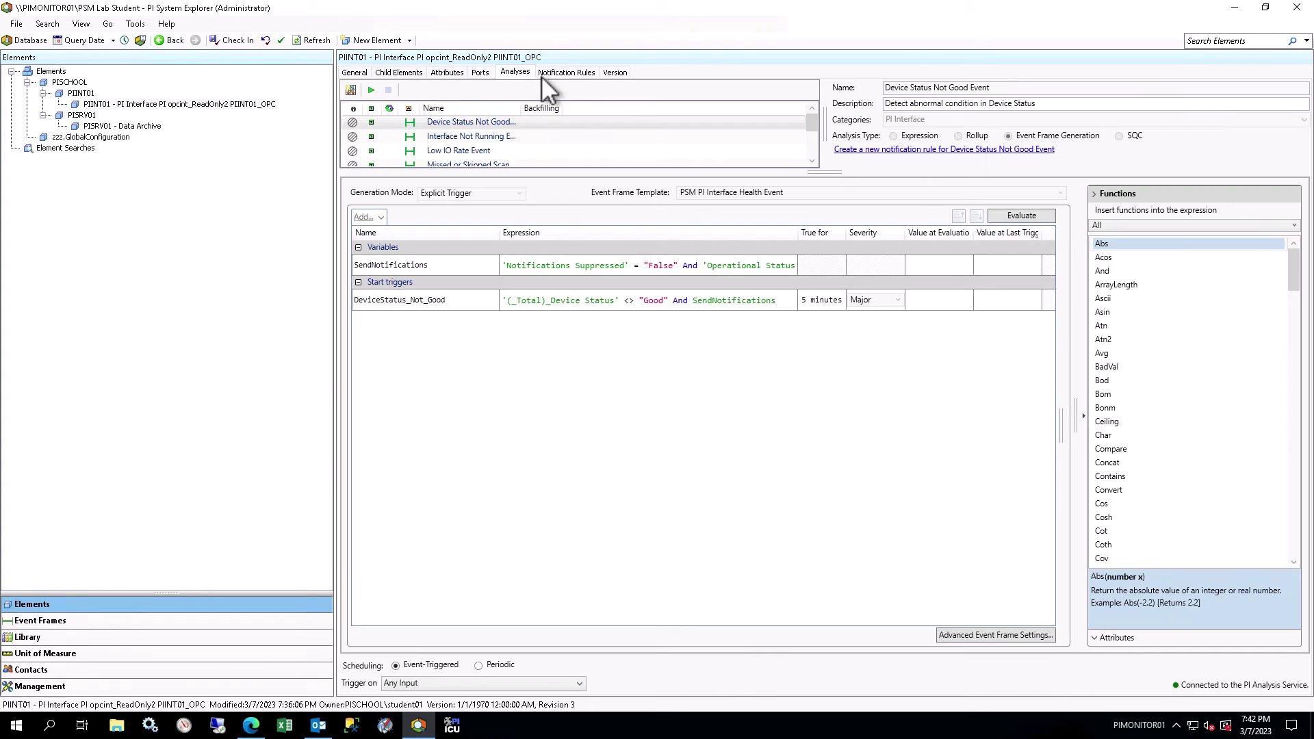
pyautogui.moveTo(824, 171); pyautogui.dragTo(824, 257)
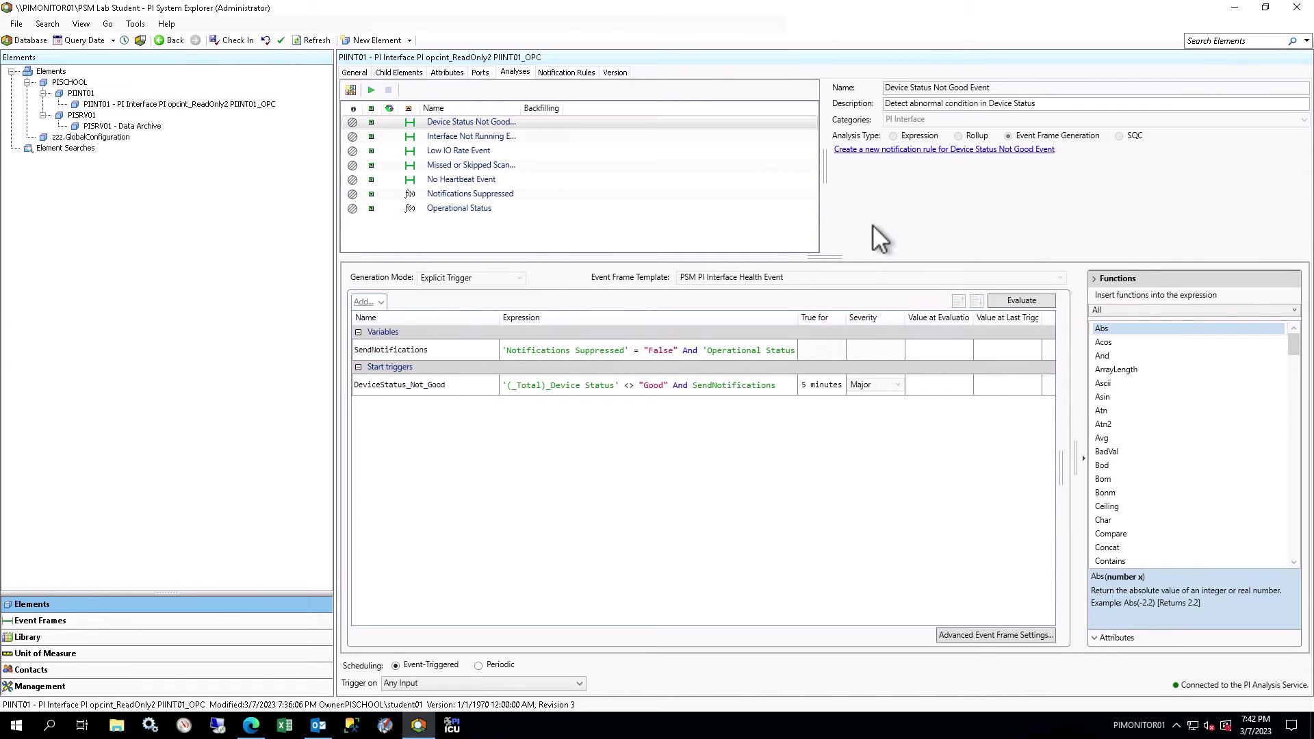
pyautogui.click(97, 685)
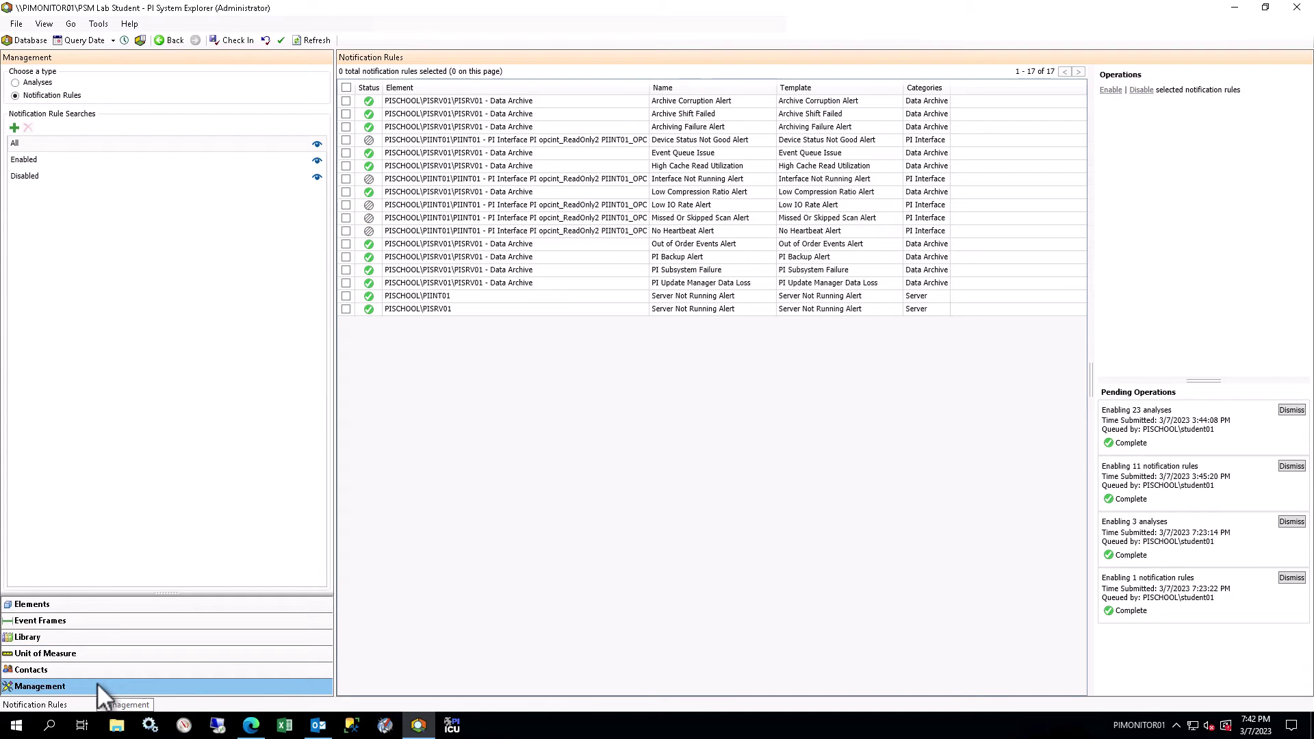
pyautogui.click(39, 84)
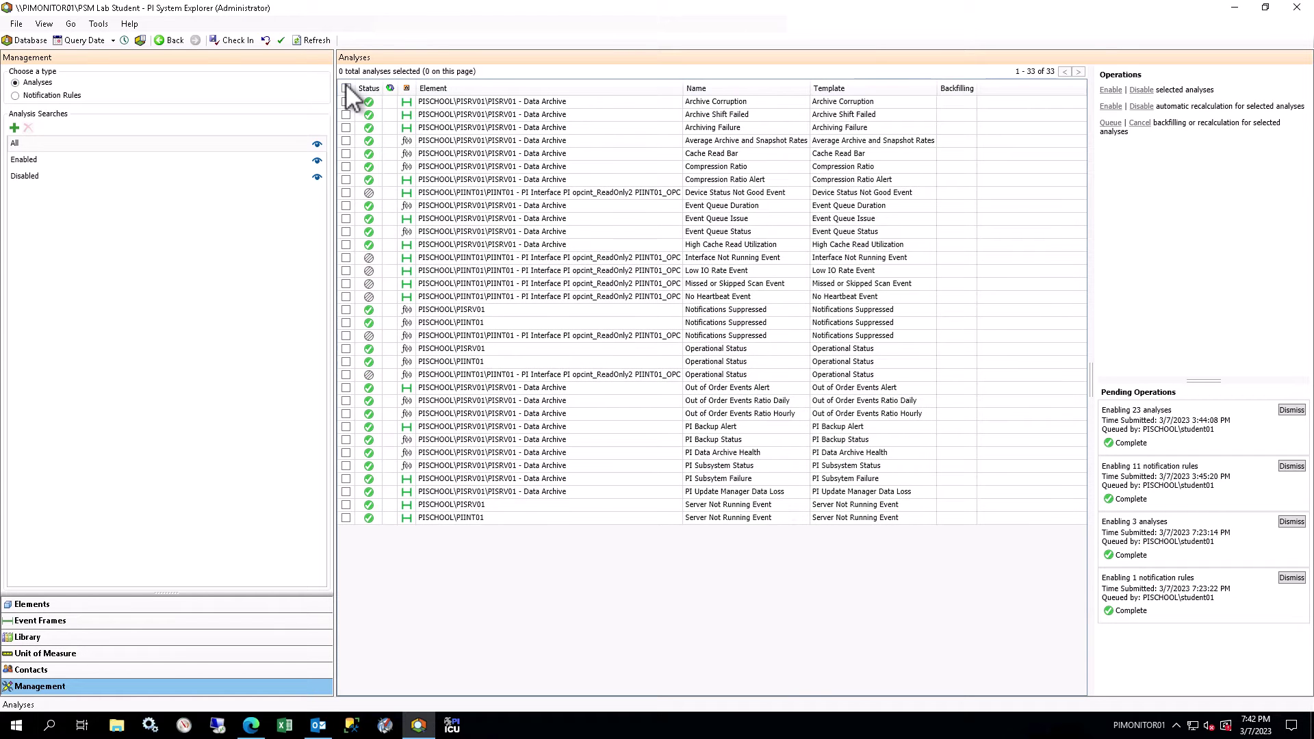
pyautogui.click(346, 88)
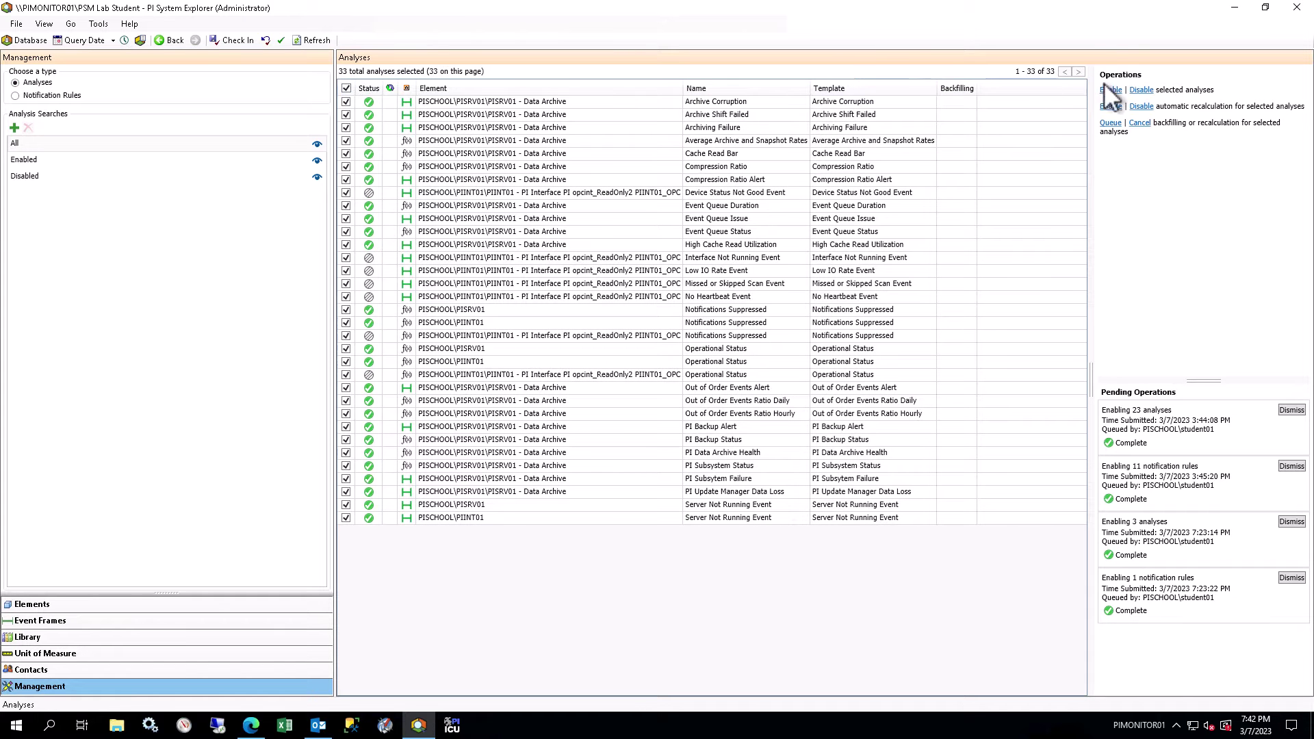
pyautogui.click(1110, 90)
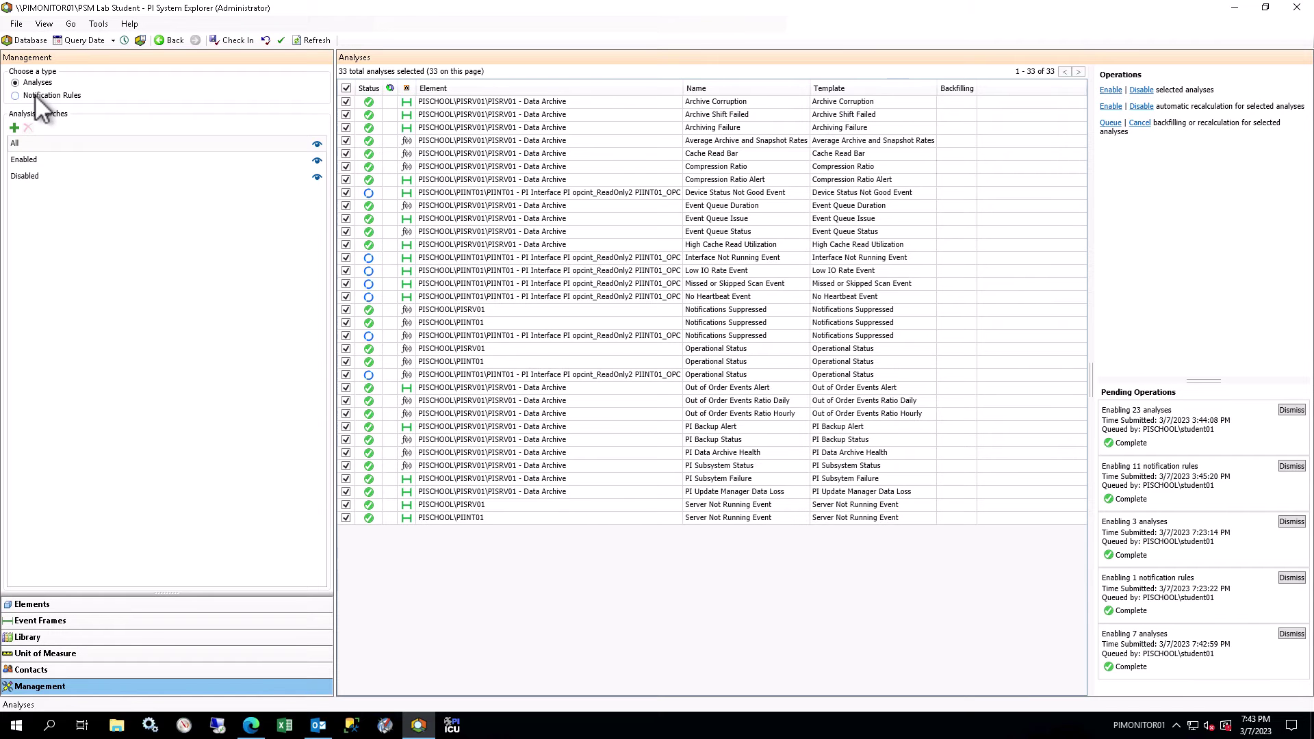
# Select and enable all notification rules in the database, including those of the new interface element
pyautogui.click(35, 95)
pyautogui.click(346, 87)
pyautogui.click(1110, 90)
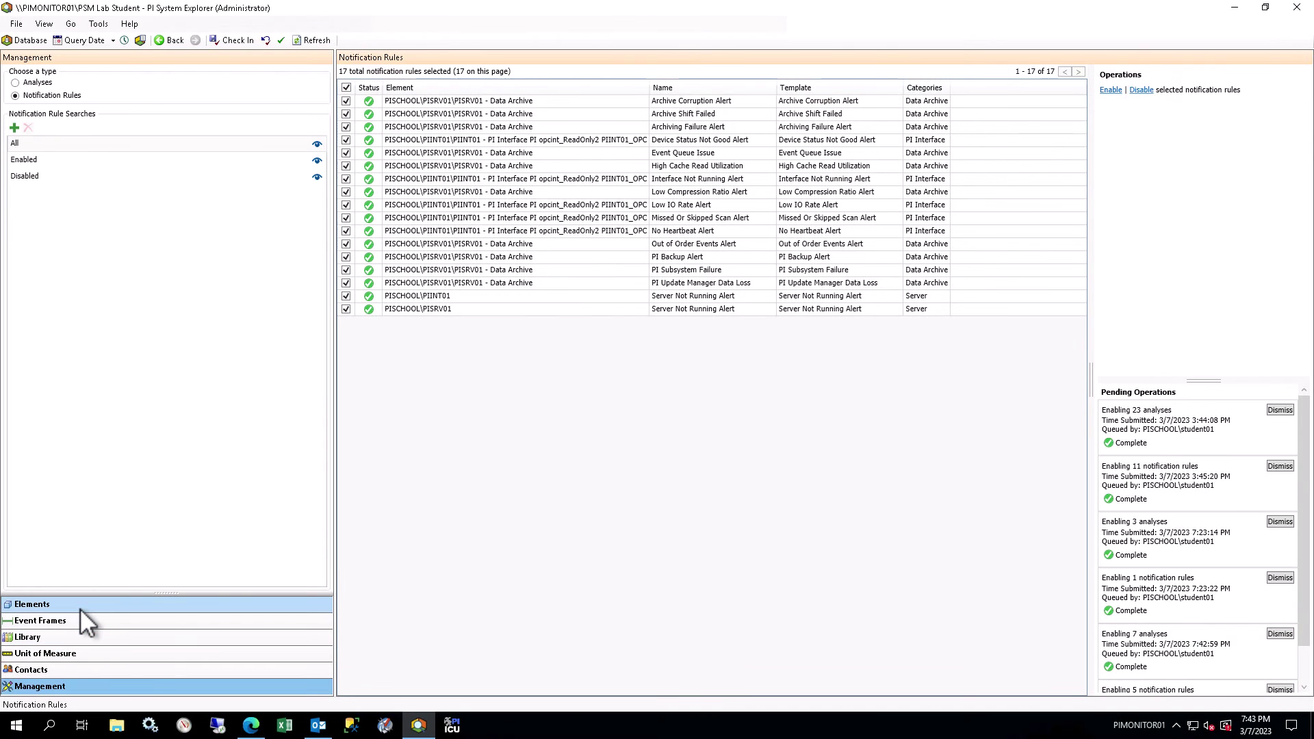
# Return to the interface element, check its attributes, and examine the OpStatus expression of its Operational Status analysis
pyautogui.click(79, 607)
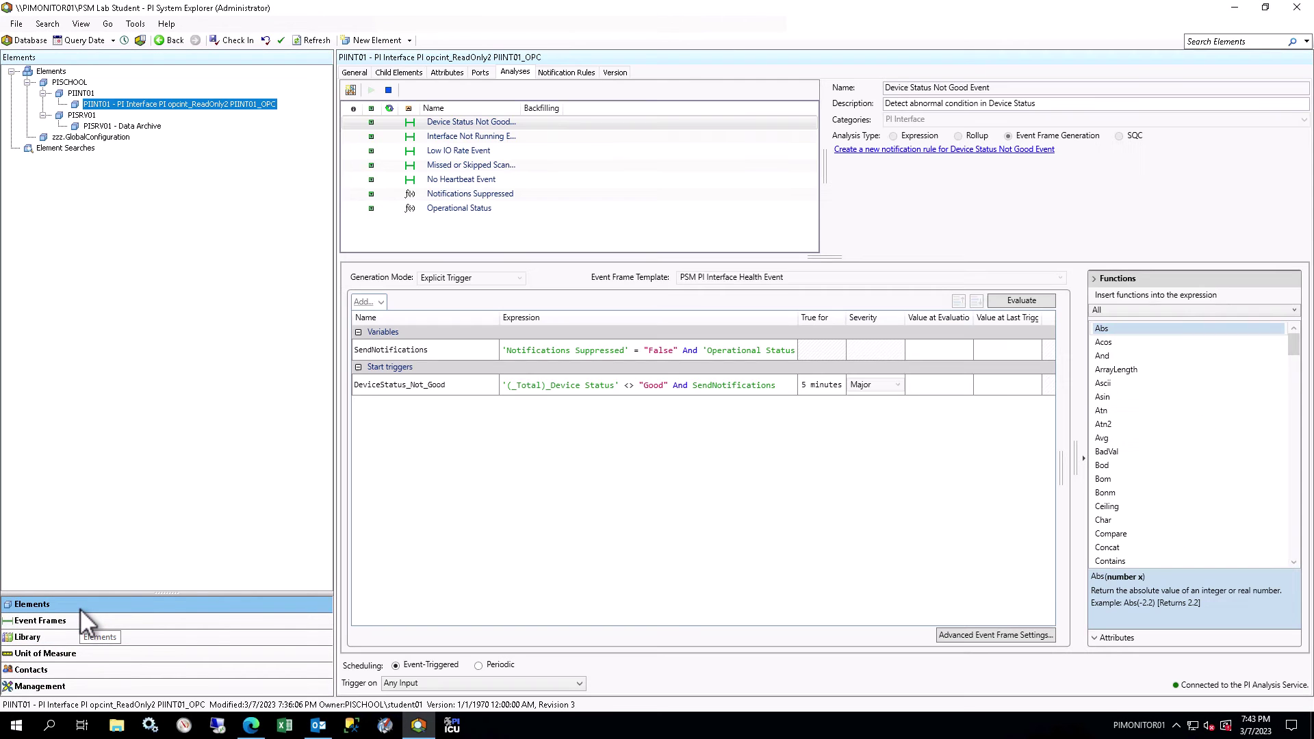
pyautogui.click(460, 72)
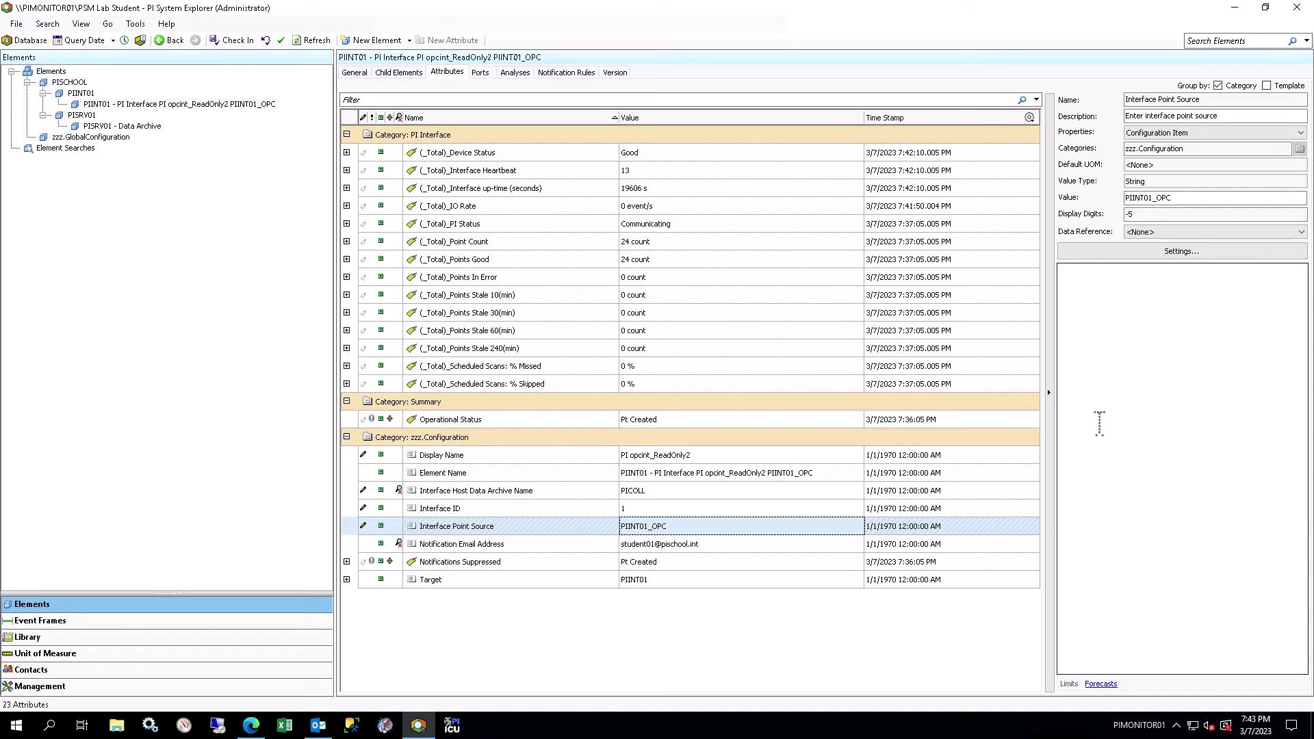
pyautogui.click(515, 72)
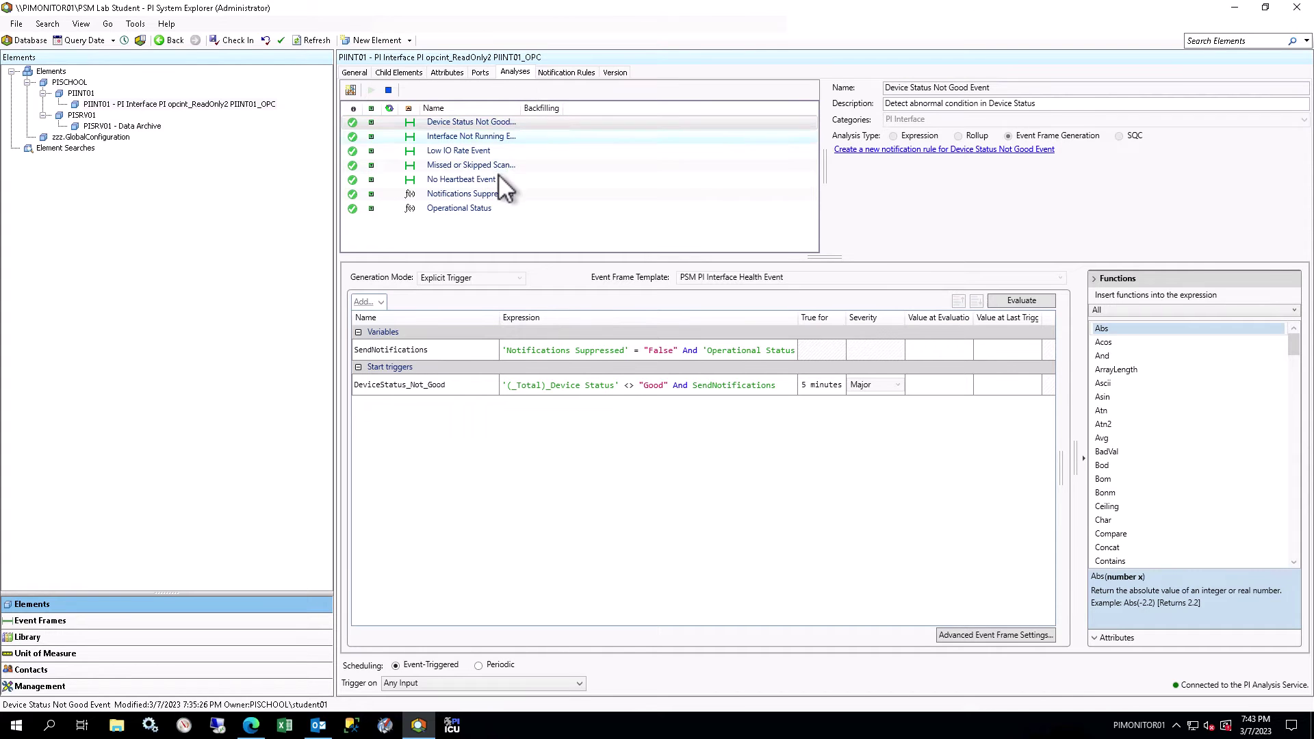
pyautogui.click(495, 207)
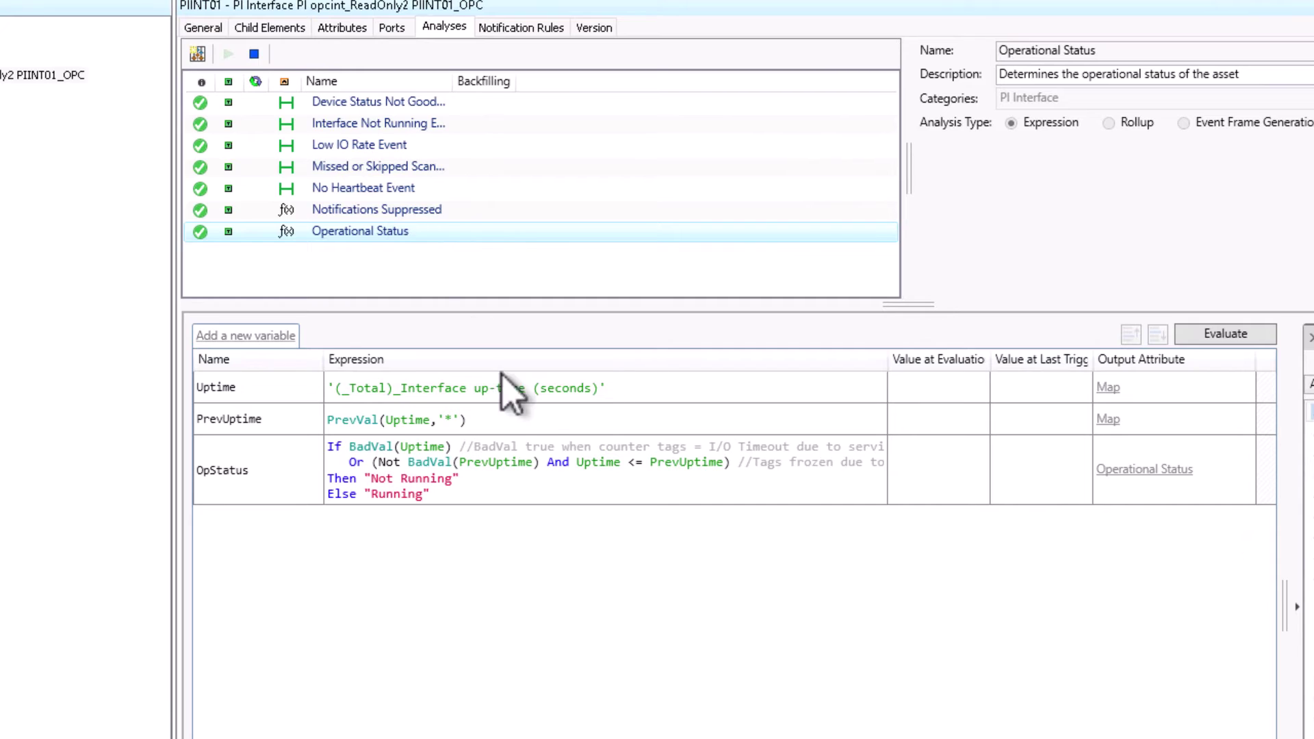
pyautogui.click(583, 487)
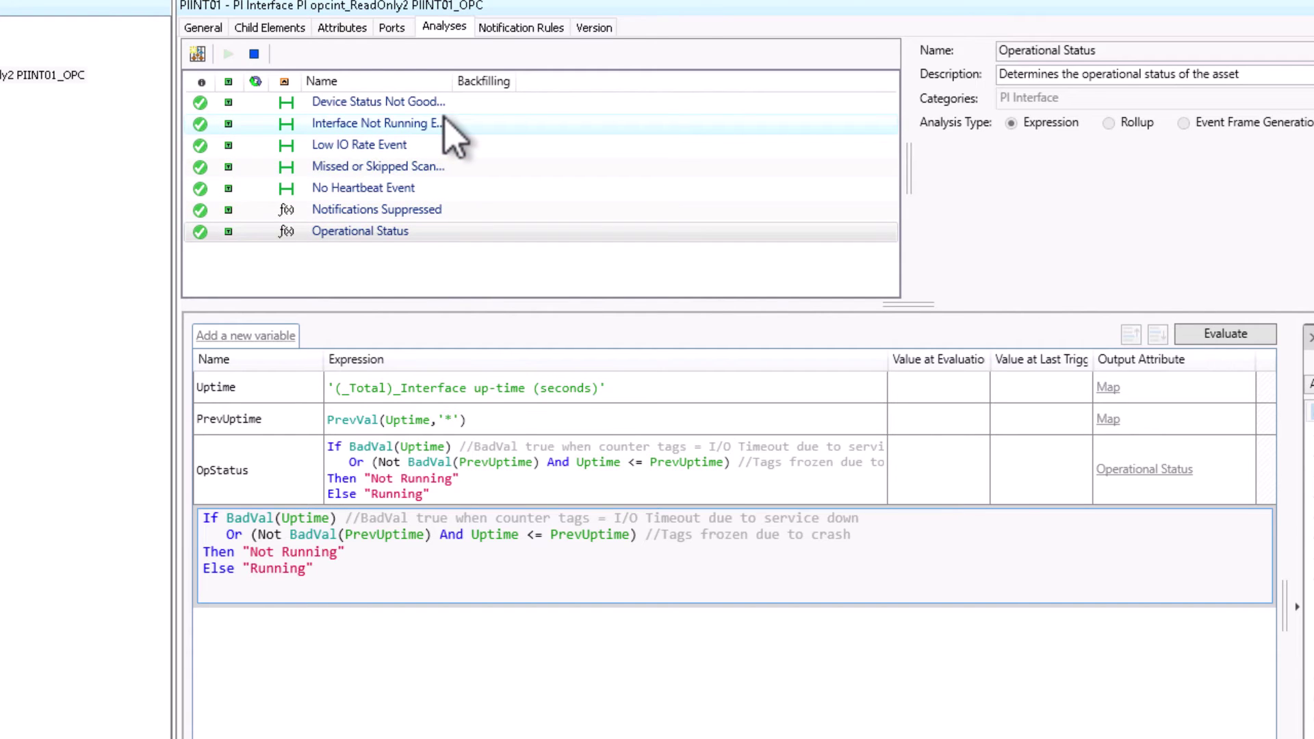
# Examine the Interface Not Running Event analysis, including its SendNotifications variable and InterfaceNot_Running start trigger expressions
pyautogui.click(410, 124)
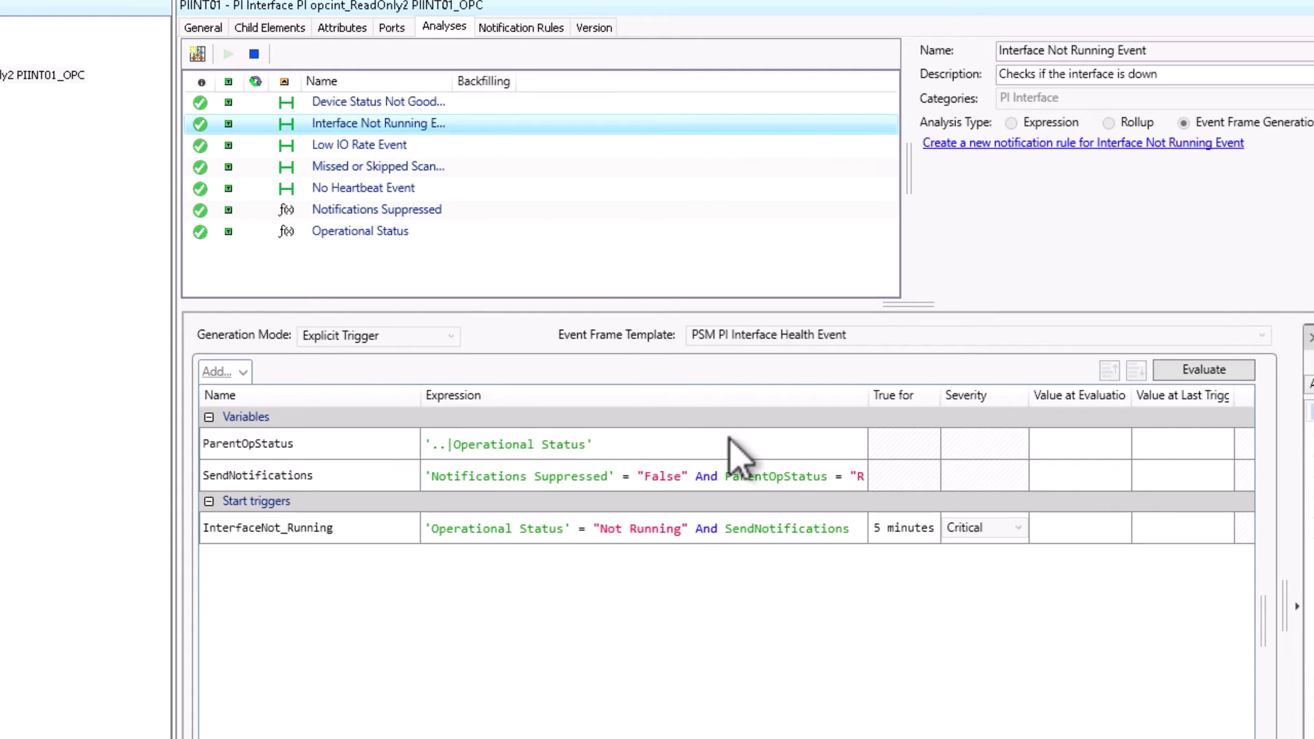
pyautogui.click(746, 476)
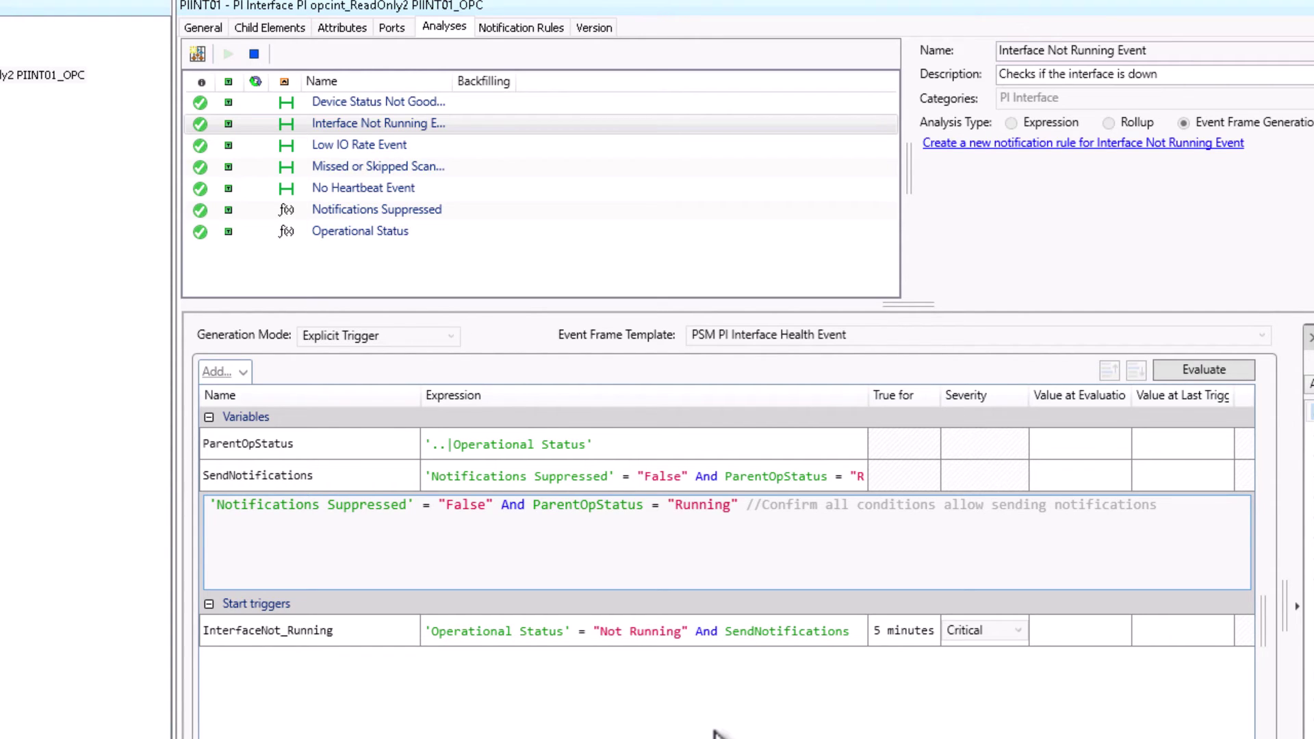
pyautogui.click(708, 636)
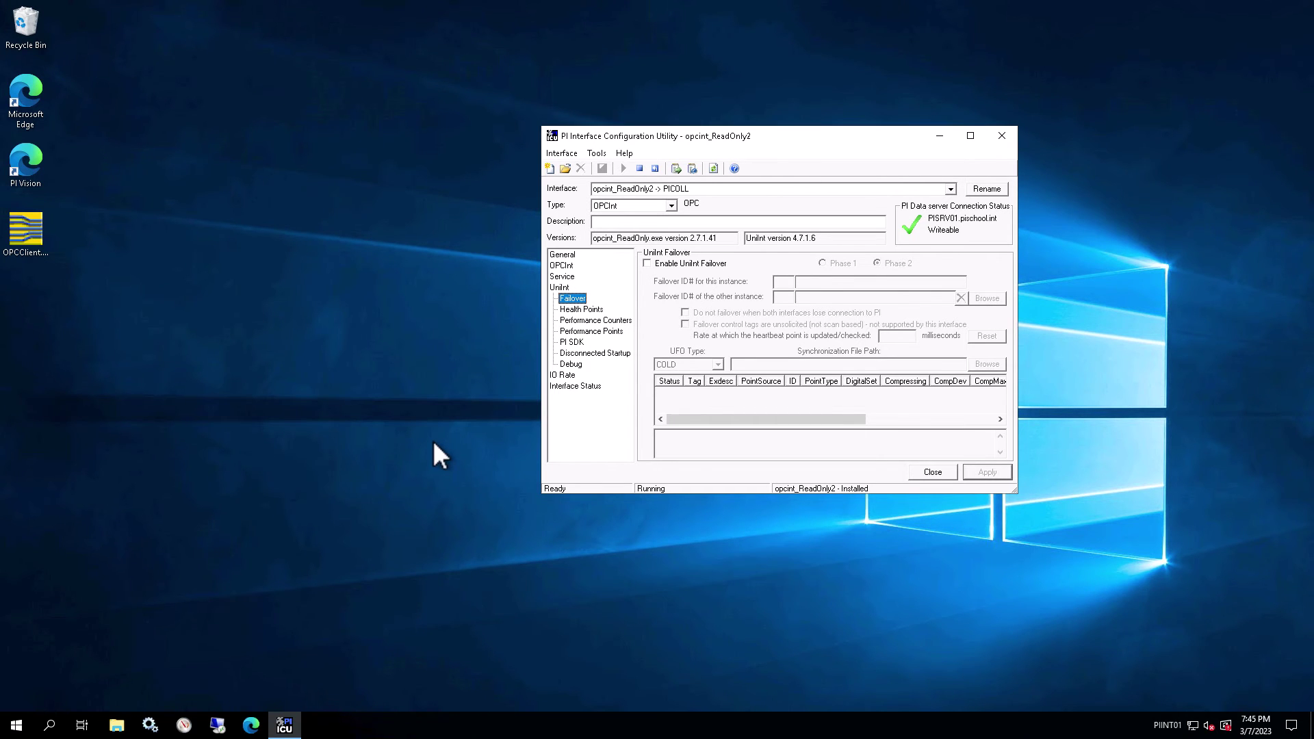
# In Windows Services on PIINT01, set the PI opcint_ReadOnly2 service's startup type to Disabled and stop the service
pyautogui.click(150, 727)
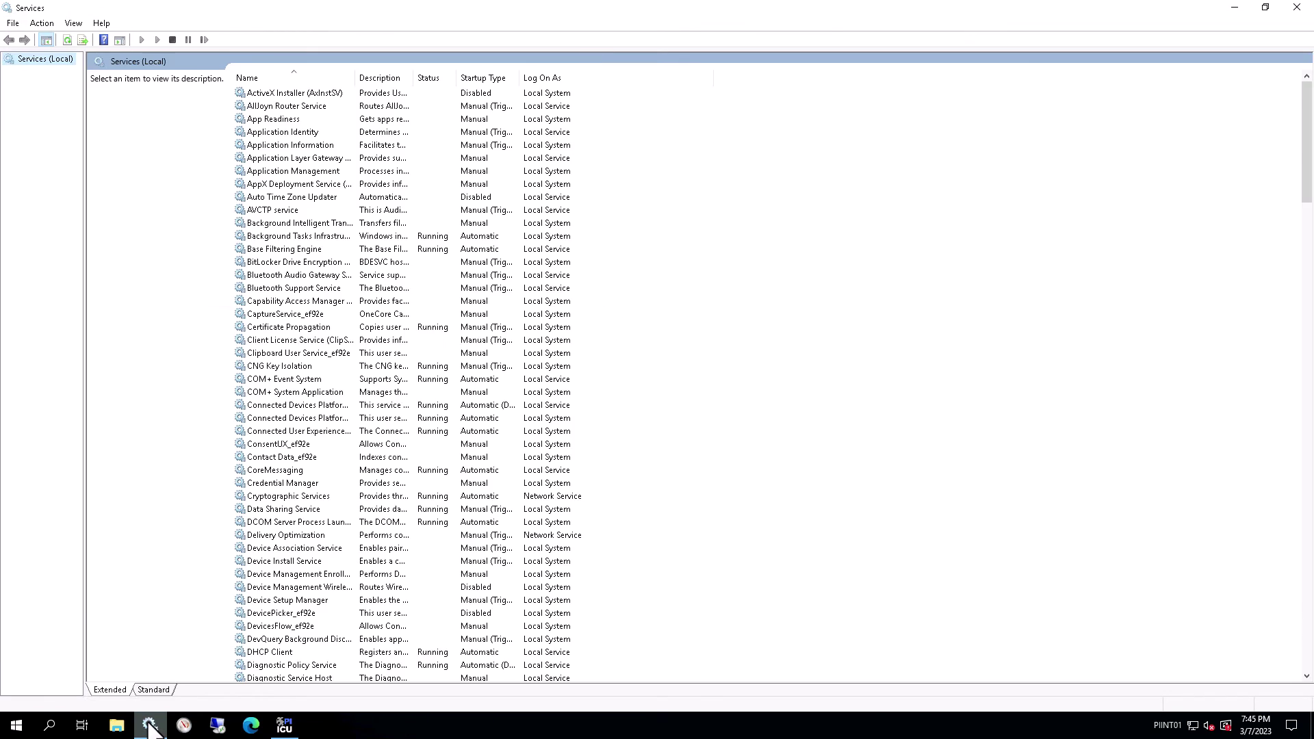
pyautogui.click(285, 327)
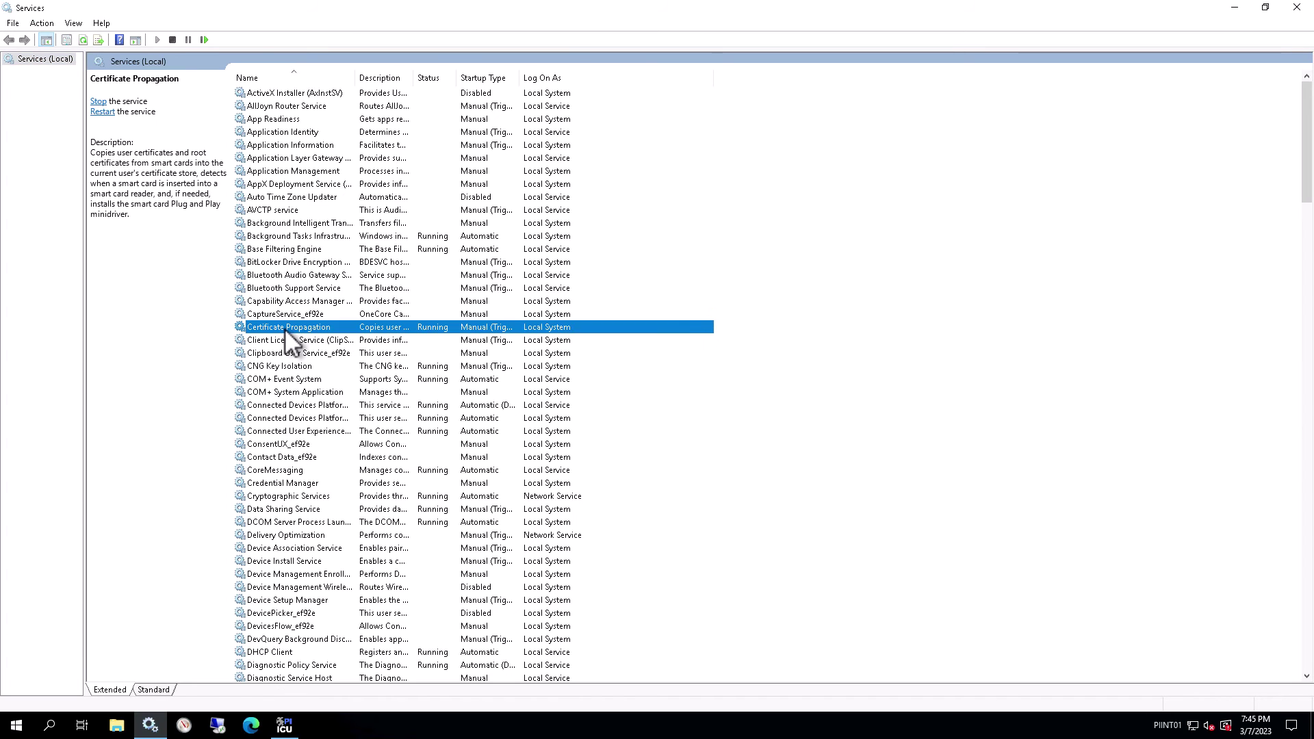
pyautogui.write('pi o')
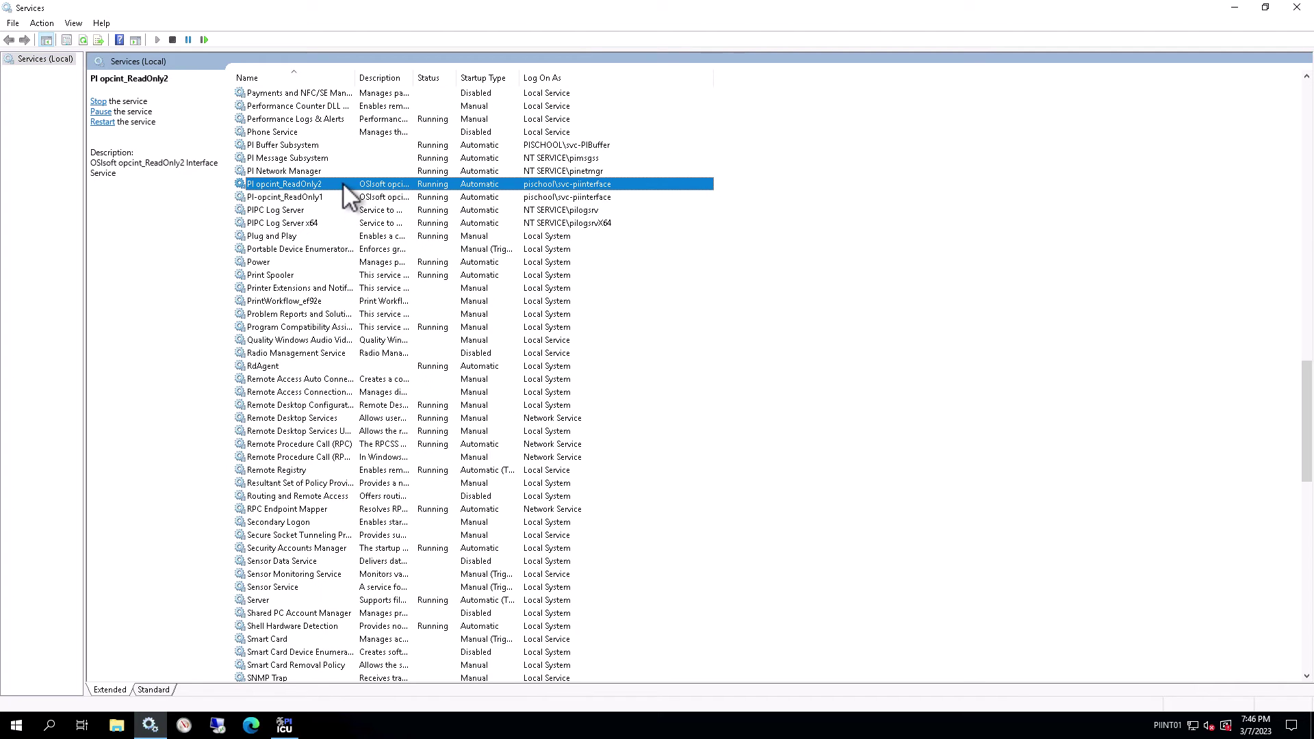
pyautogui.rightClick(342, 182)
pyautogui.click(406, 310)
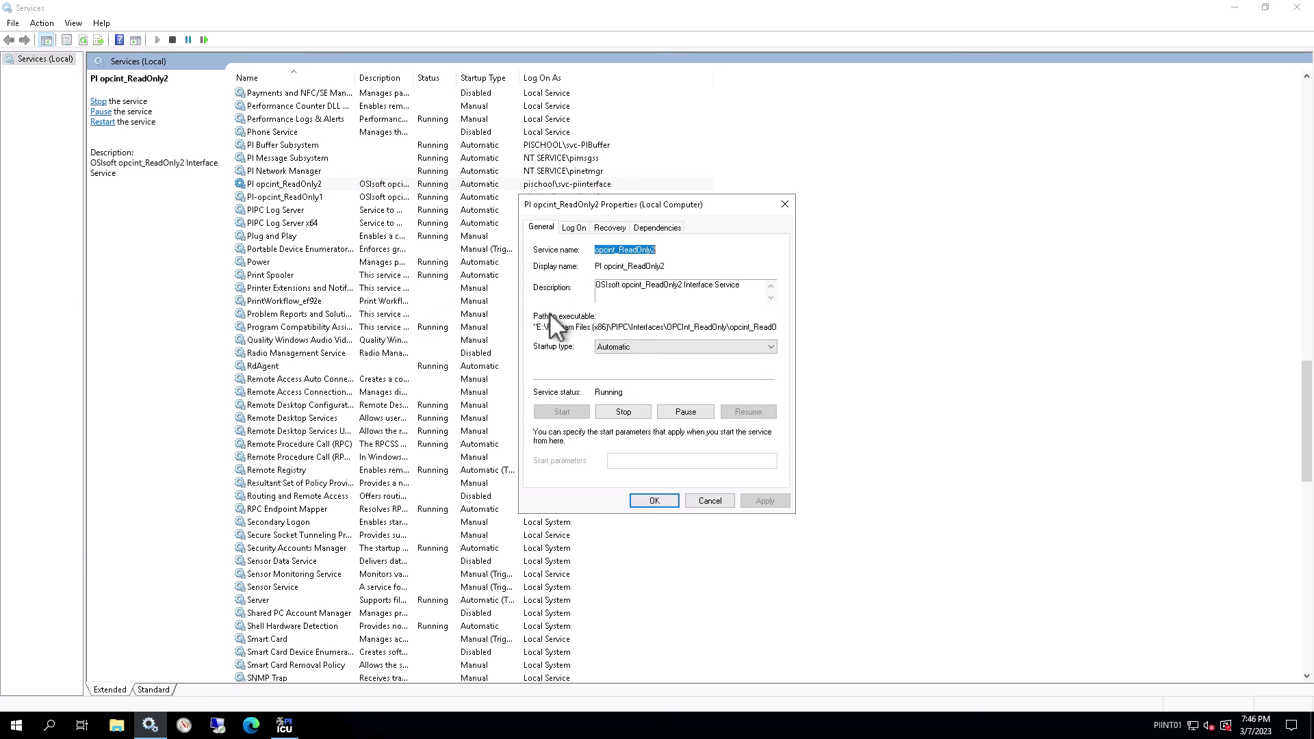
pyautogui.click(659, 347)
pyautogui.click(655, 385)
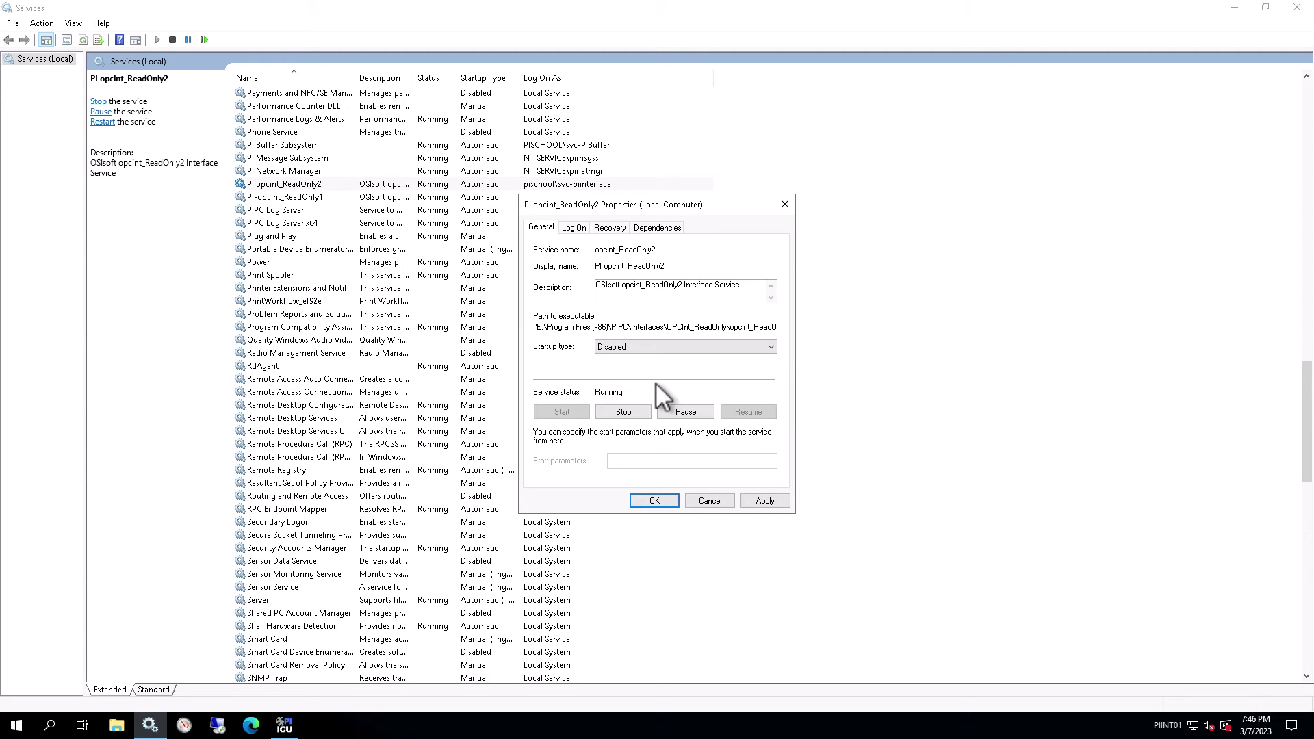
pyautogui.click(757, 499)
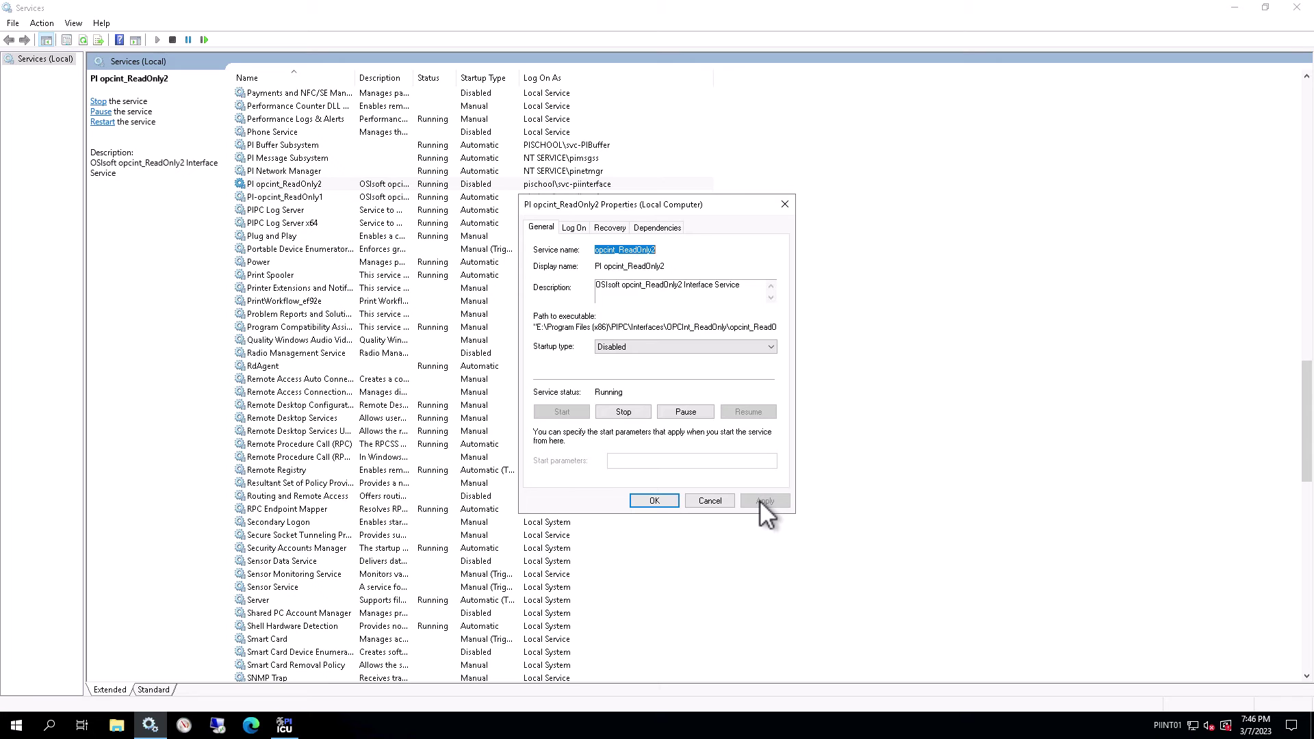
pyautogui.click(643, 412)
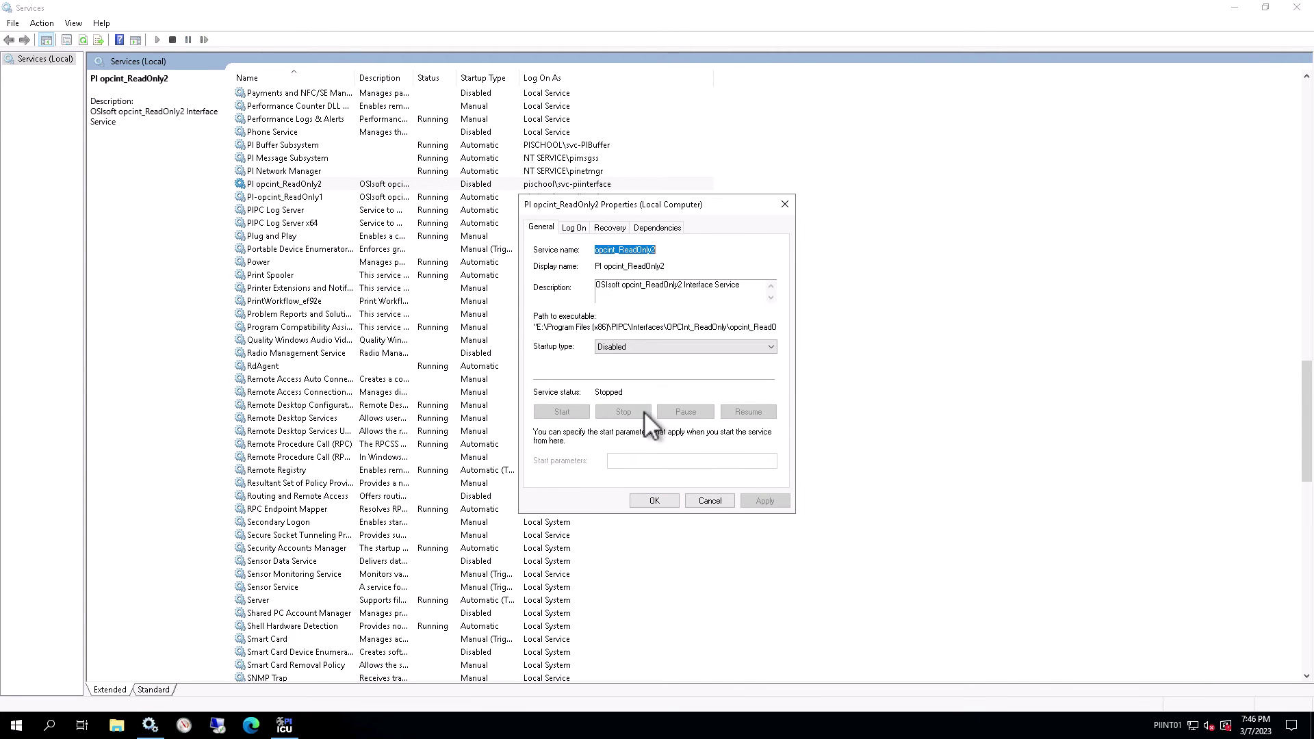
pyautogui.click(662, 498)
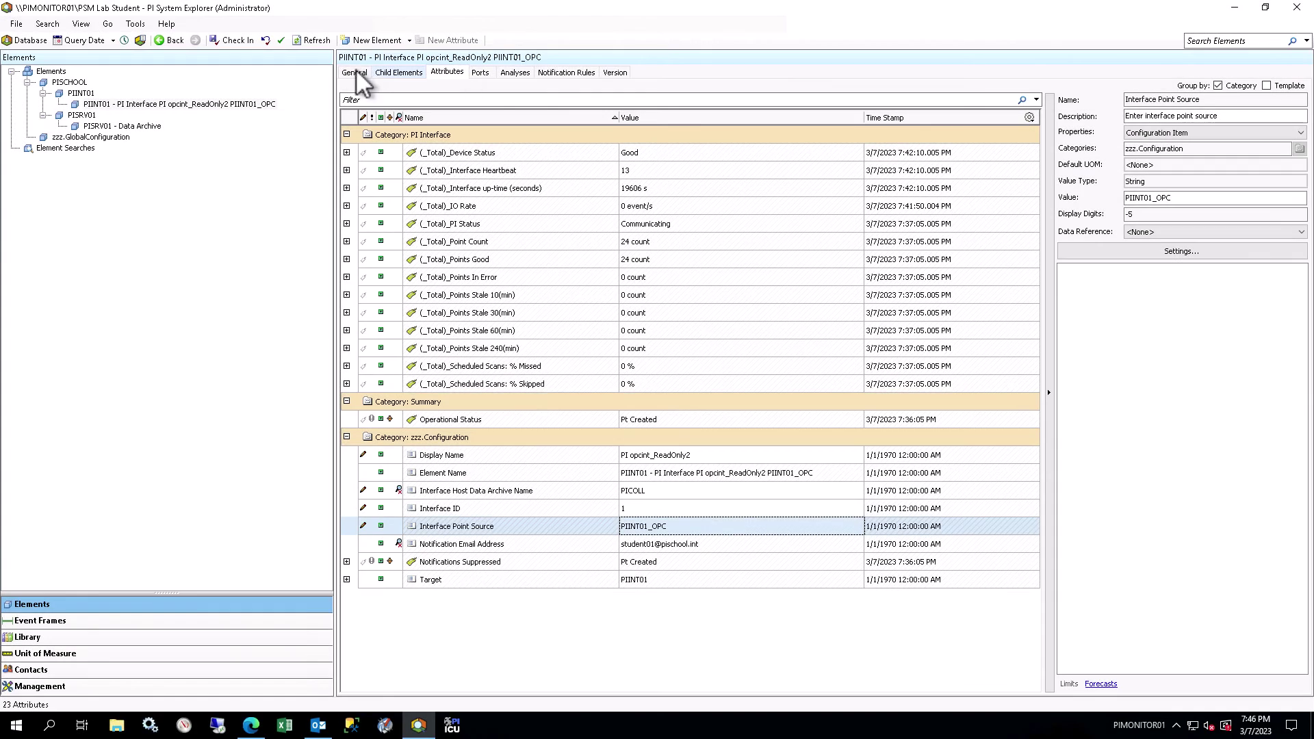
# In PI System Explorer, refresh the interface element's attributes and evaluate its Interface Not Running Event analysis
pyautogui.click(314, 40)
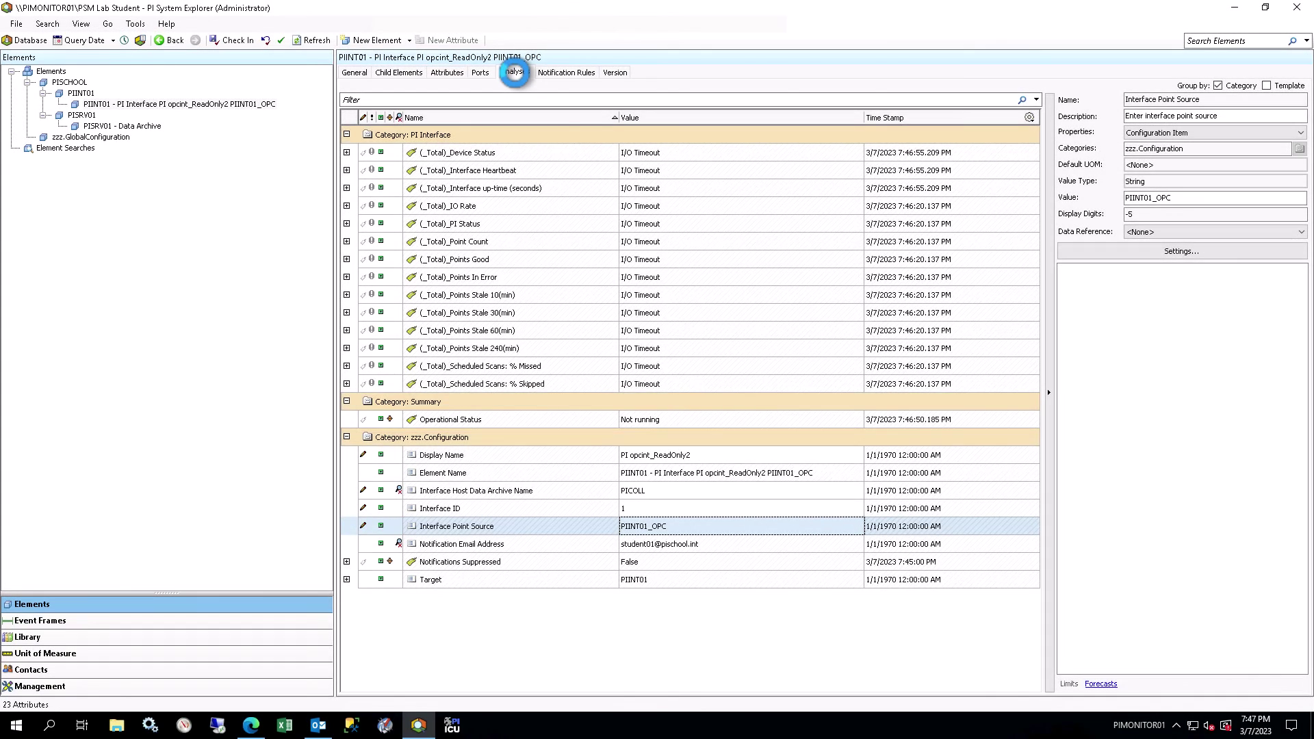
pyautogui.click(514, 72)
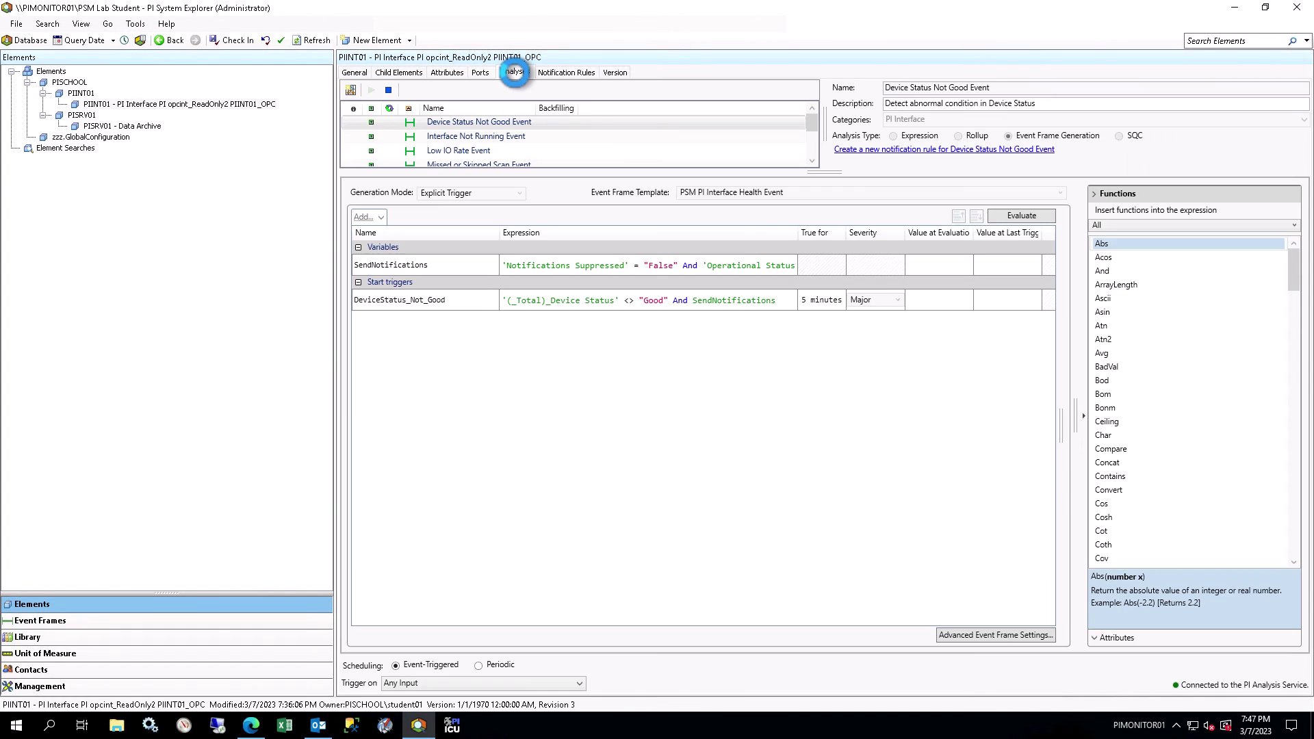
pyautogui.click(527, 137)
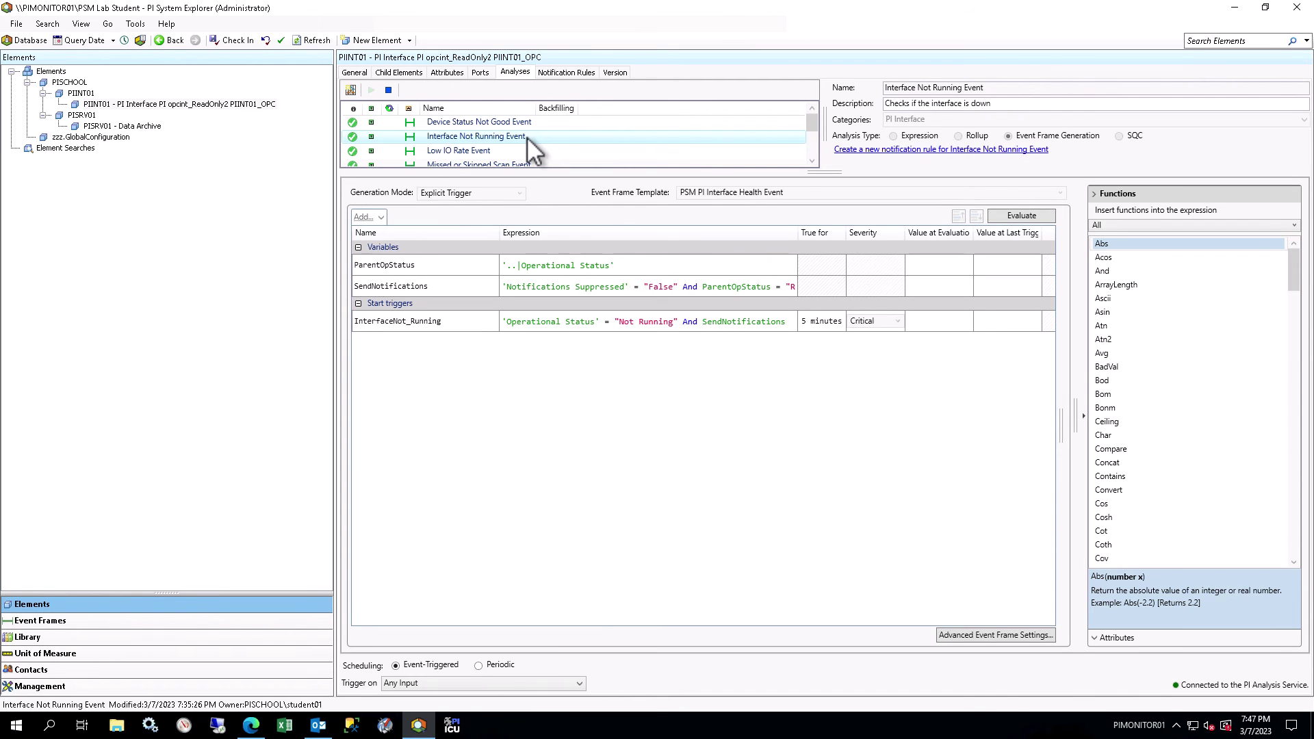
pyautogui.click(1021, 216)
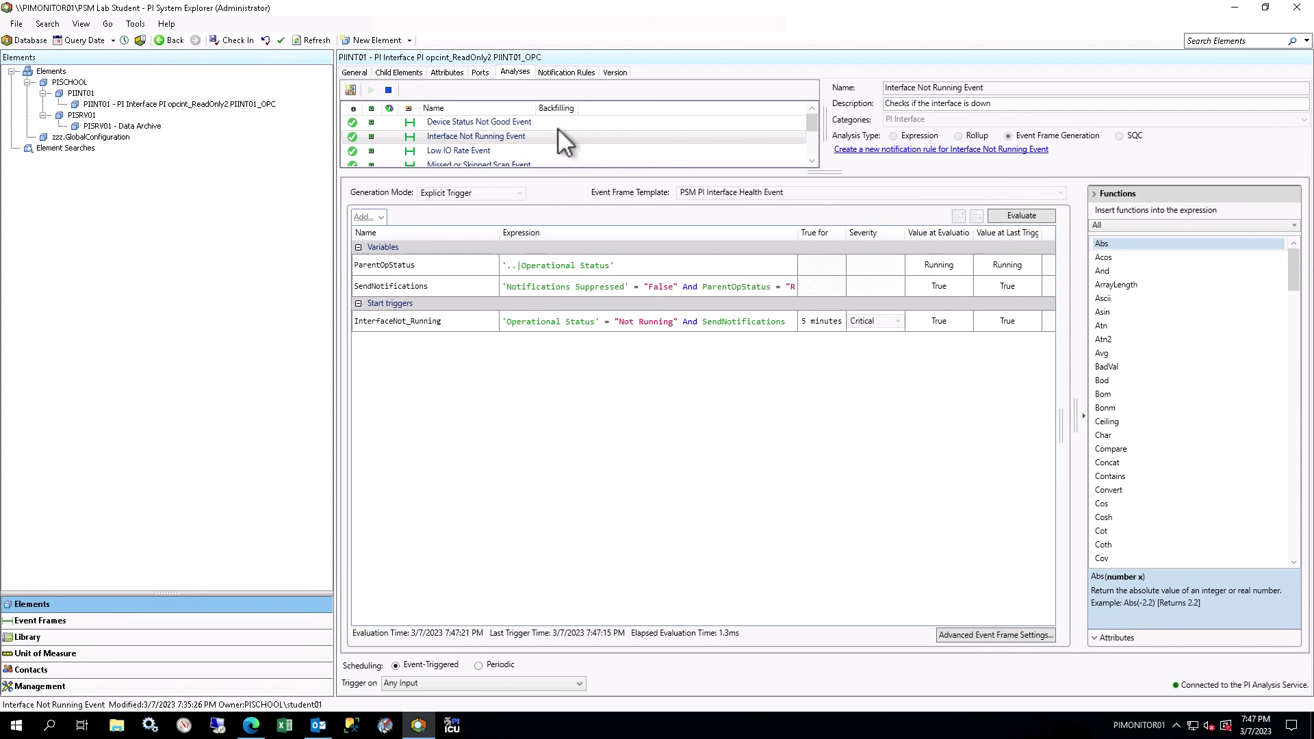
# Find the event frames generated for the opcint_ReadOnly2 interface element and review them
pyautogui.click(359, 73)
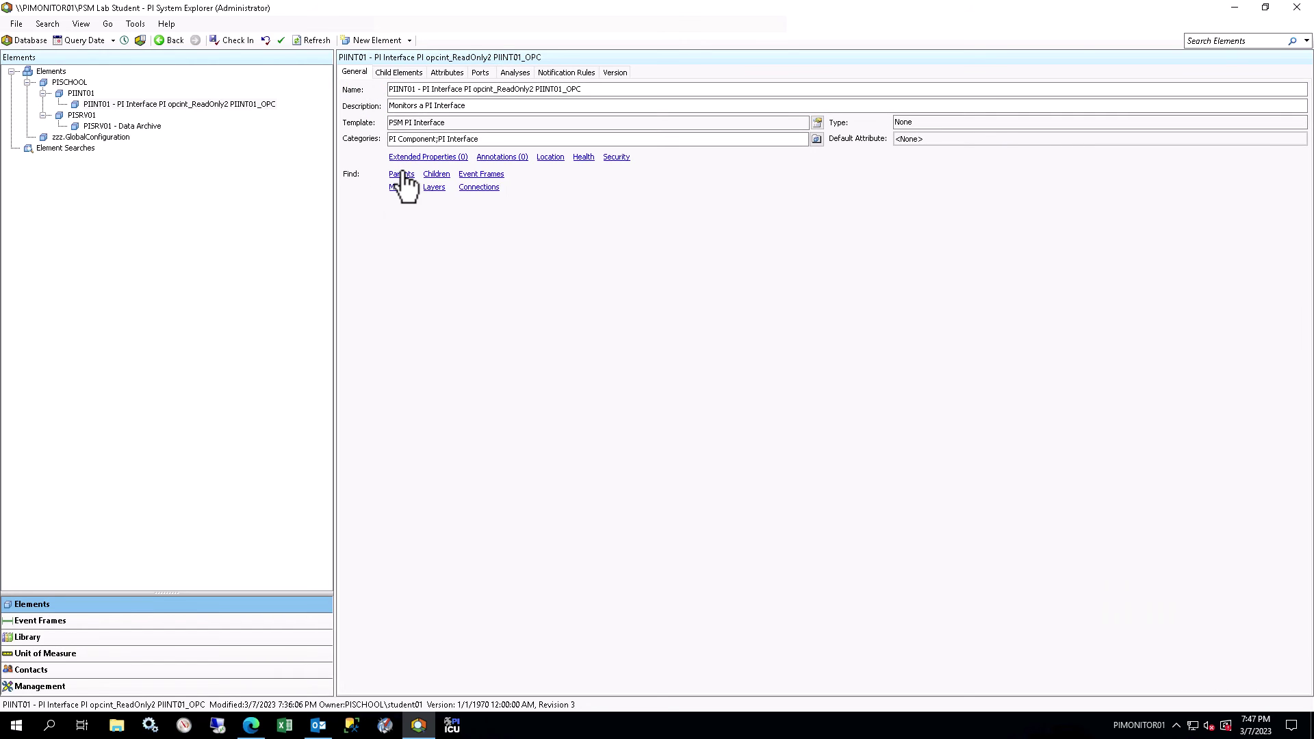
pyautogui.click(482, 177)
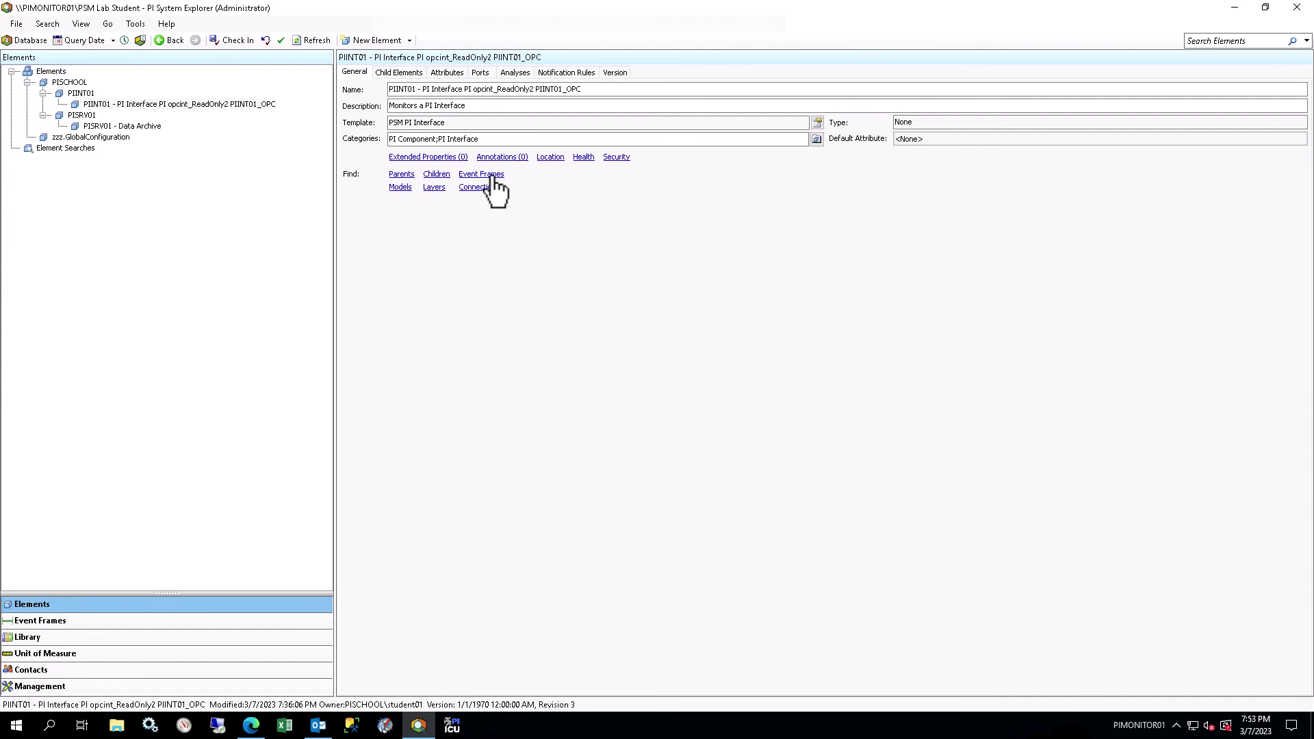
pyautogui.click(482, 175)
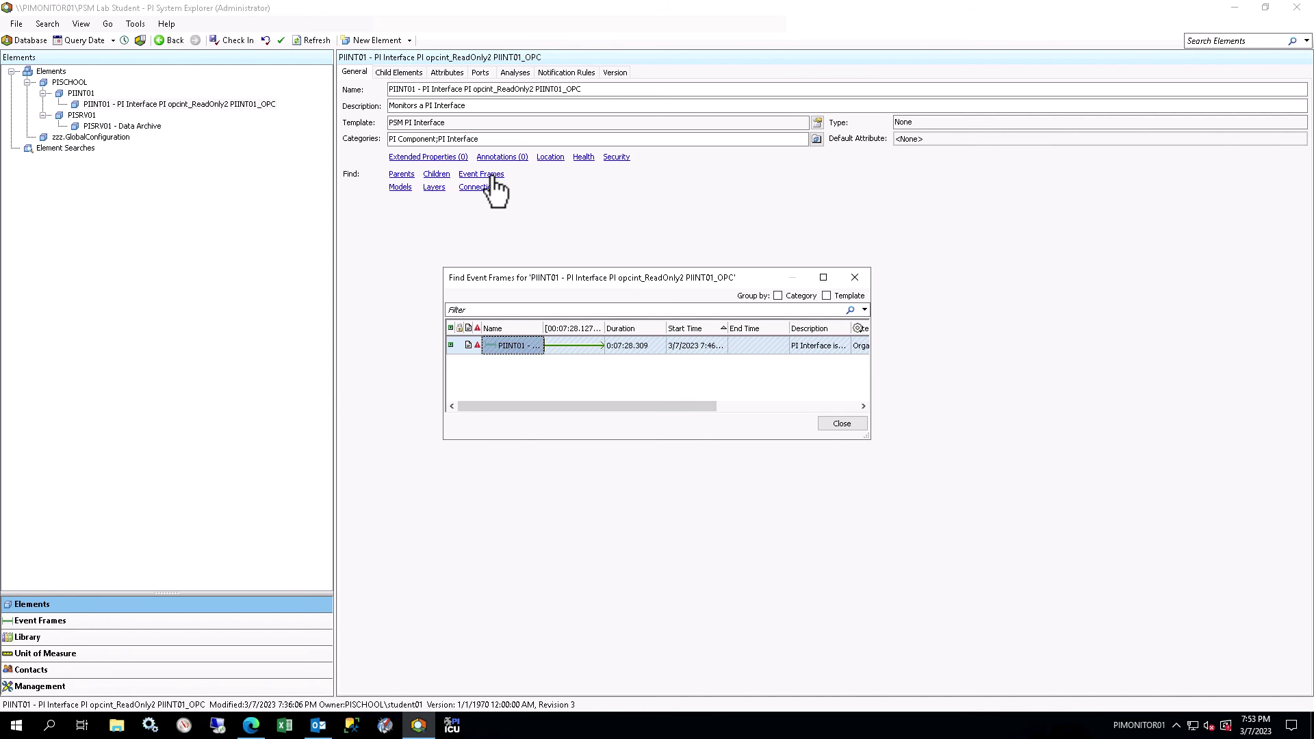
pyautogui.click(842, 424)
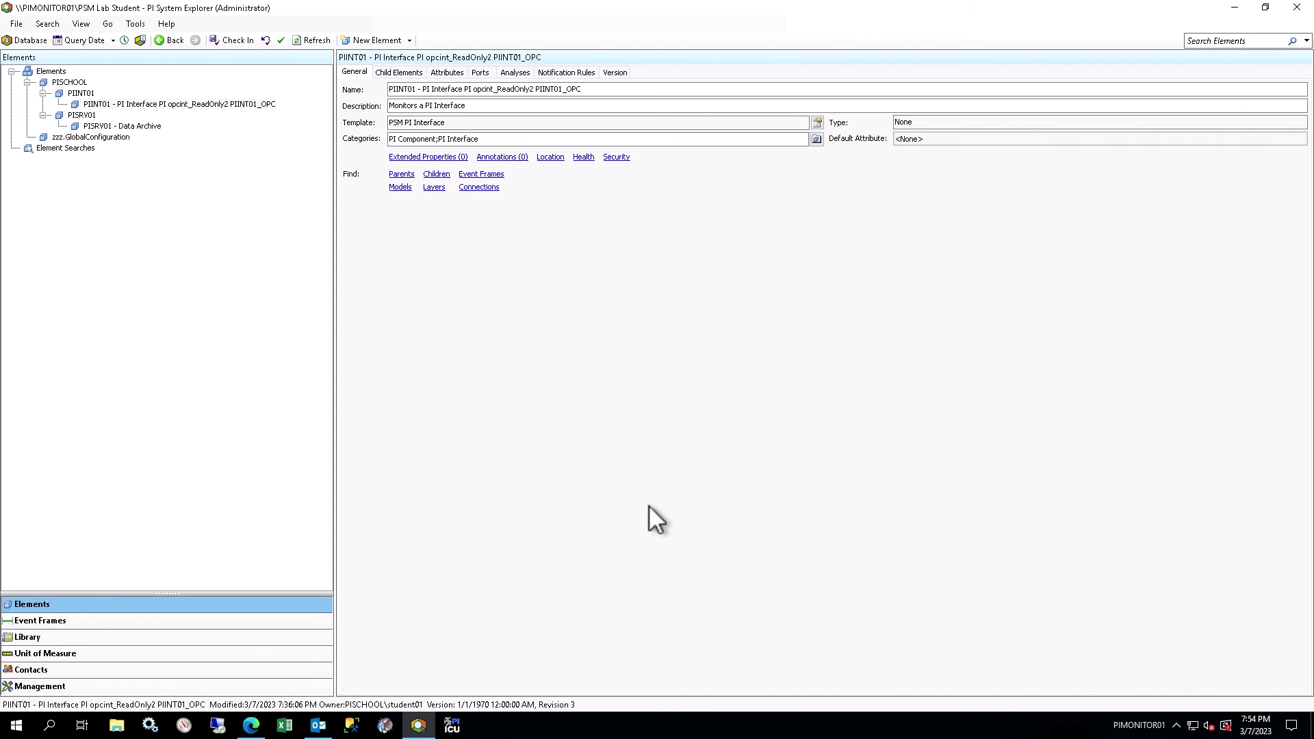
# Switch to Outlook, send and receive mail for all folders, and read the new Interface_Not_Running notification e-mail
pyautogui.click(319, 725)
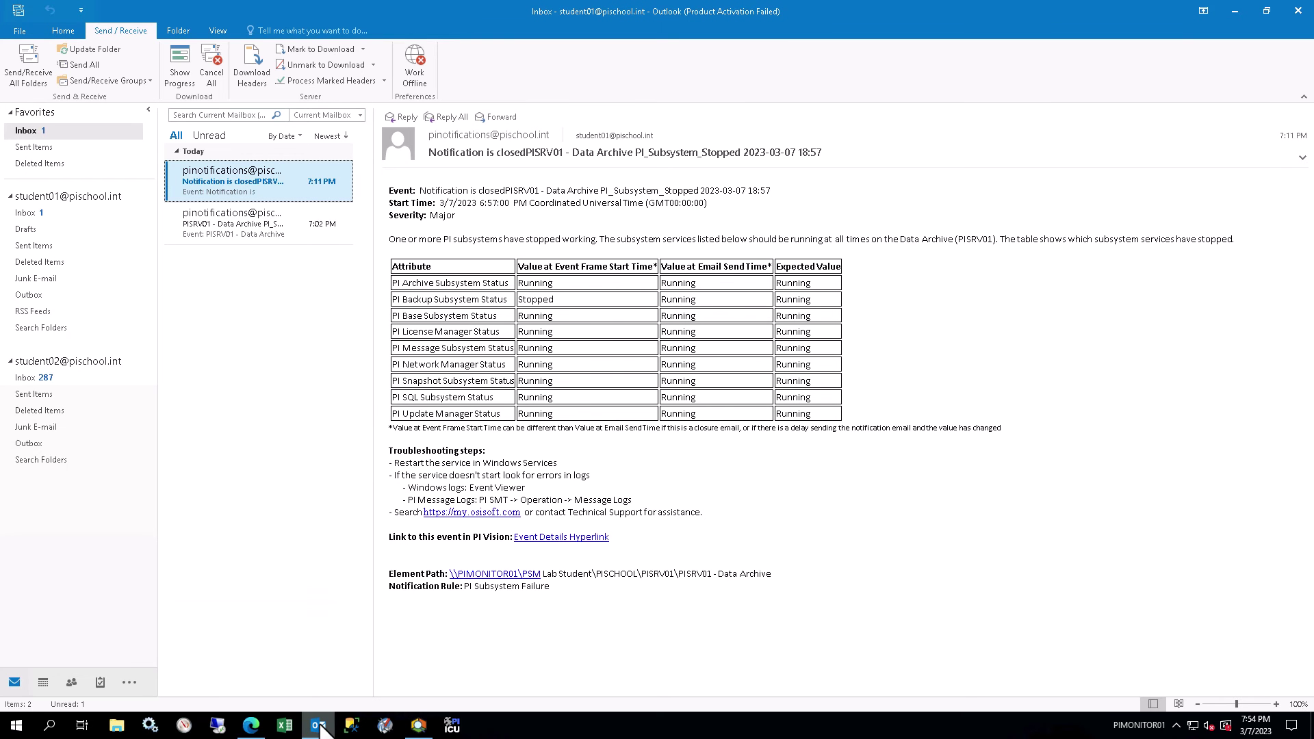
pyautogui.click(26, 68)
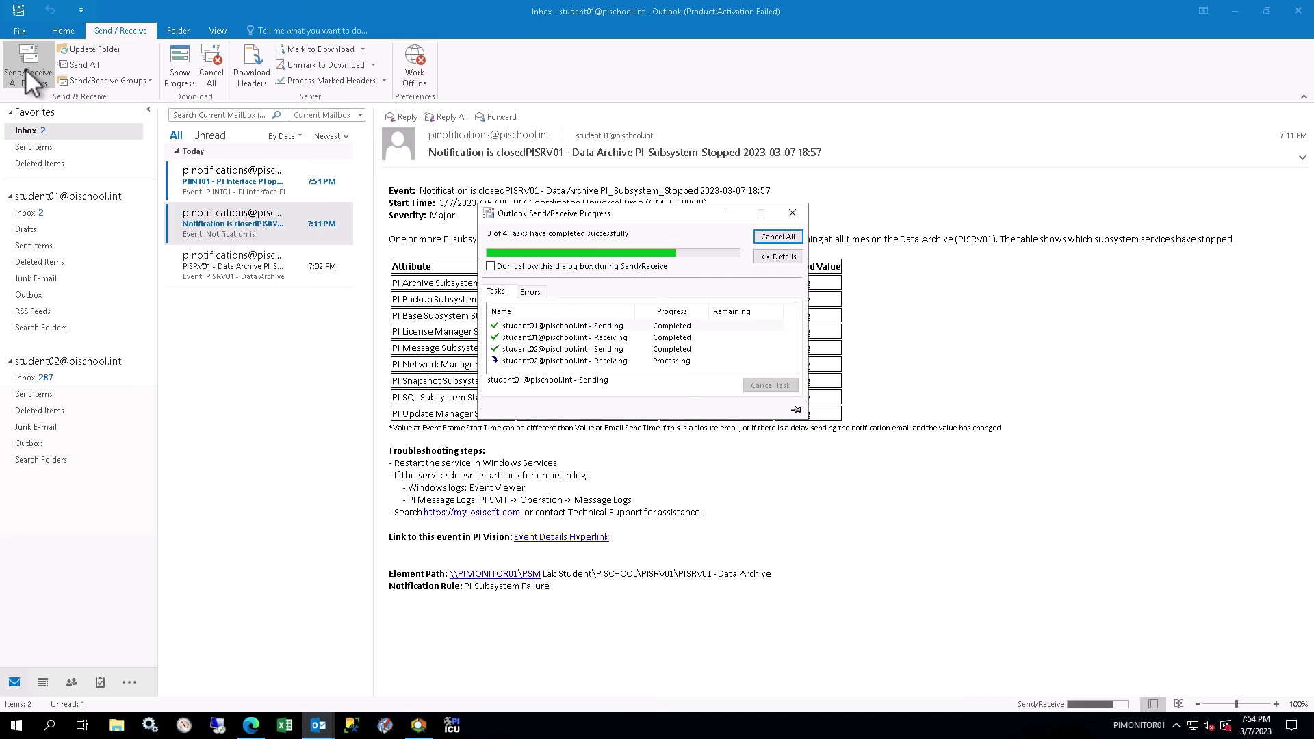
pyautogui.click(214, 182)
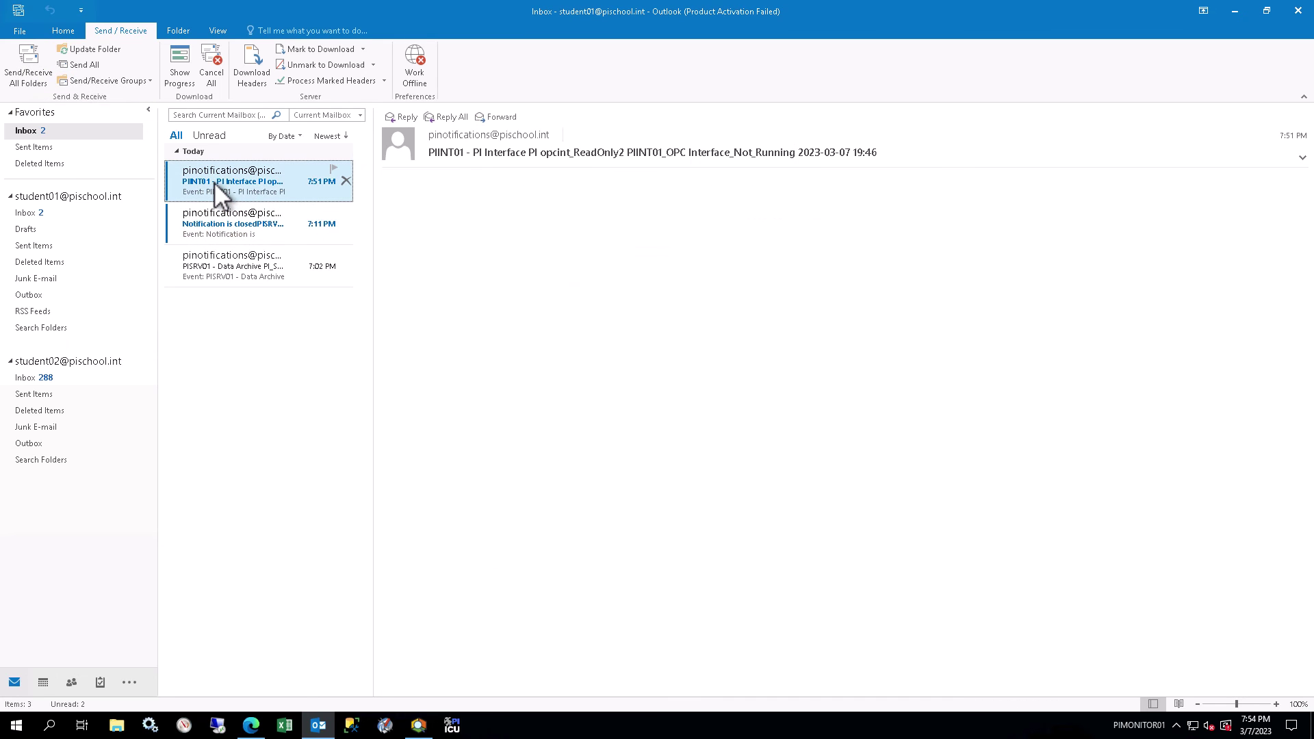
pyautogui.click(1144, 500)
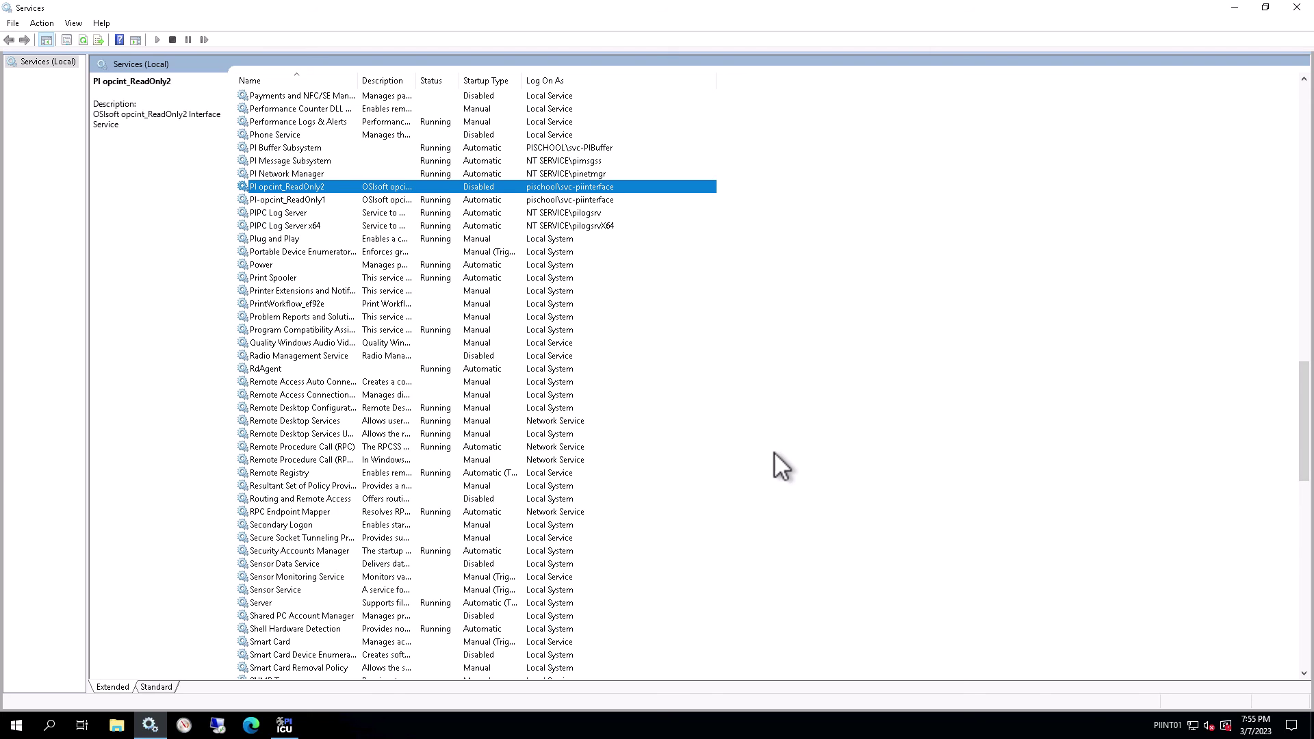
# Back in PIINT01's Windows Services, set the PI opcint_ReadOnly2 service's startup type to Automatic and start the service
pyautogui.rightClick(484, 186)
pyautogui.click(544, 306)
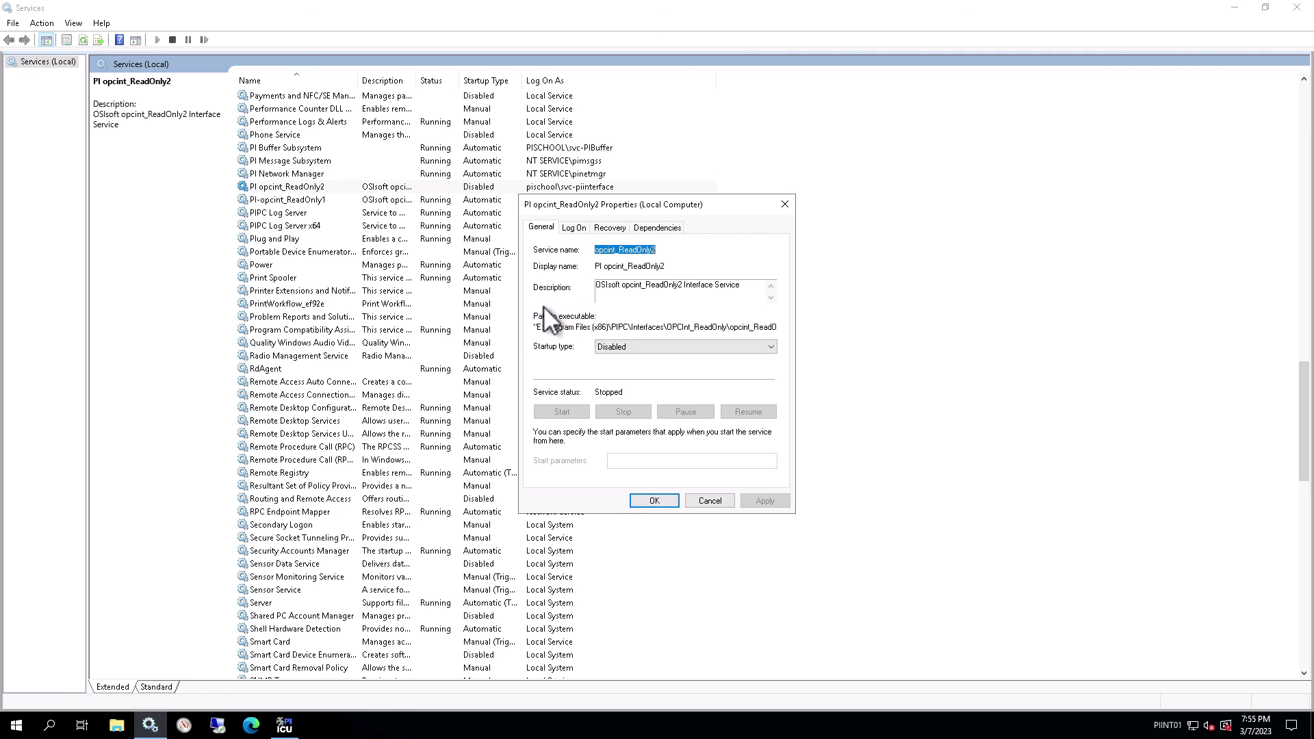
pyautogui.click(664, 346)
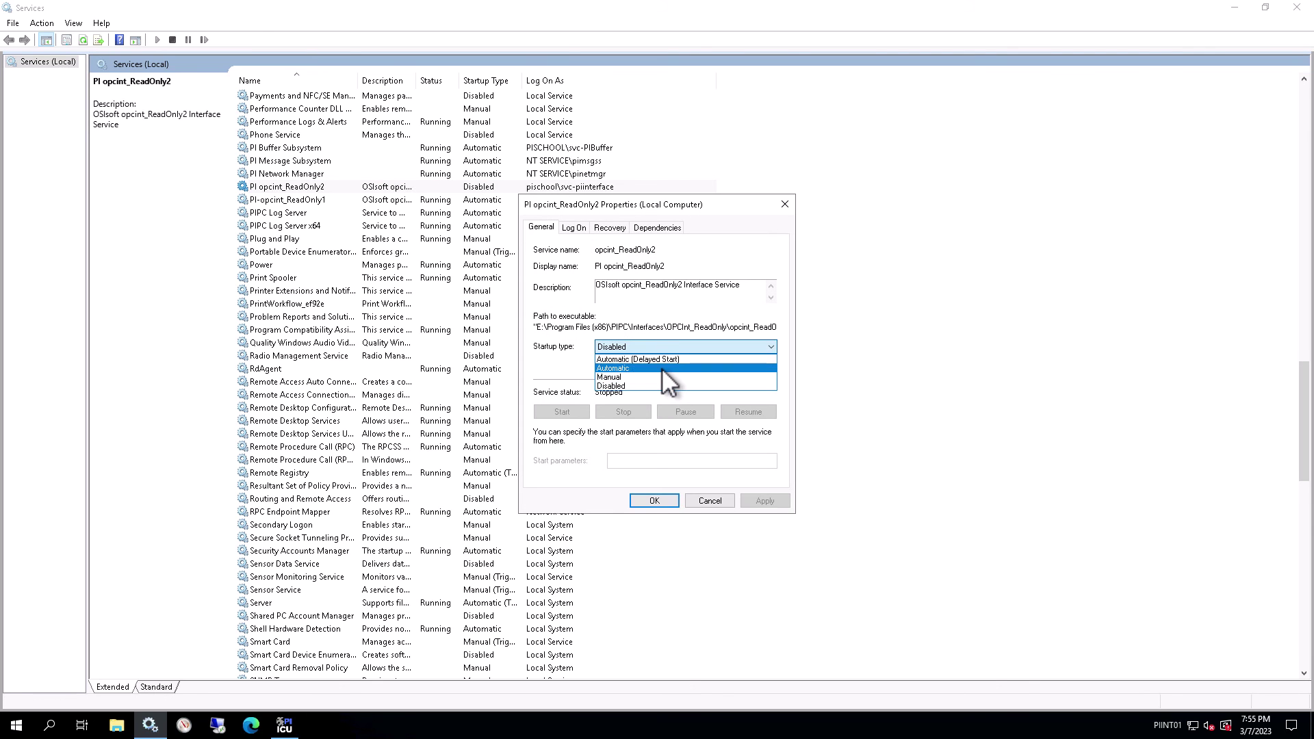
pyautogui.click(664, 368)
pyautogui.click(753, 495)
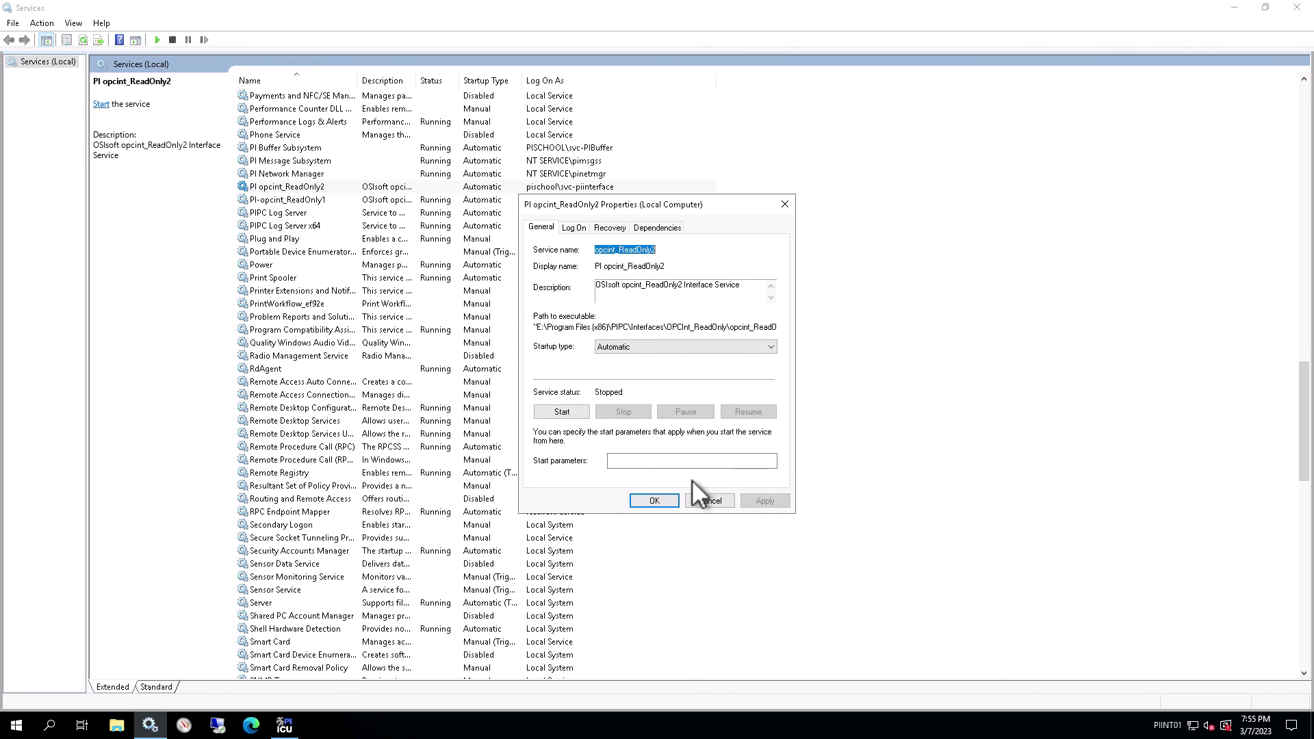
pyautogui.click(559, 412)
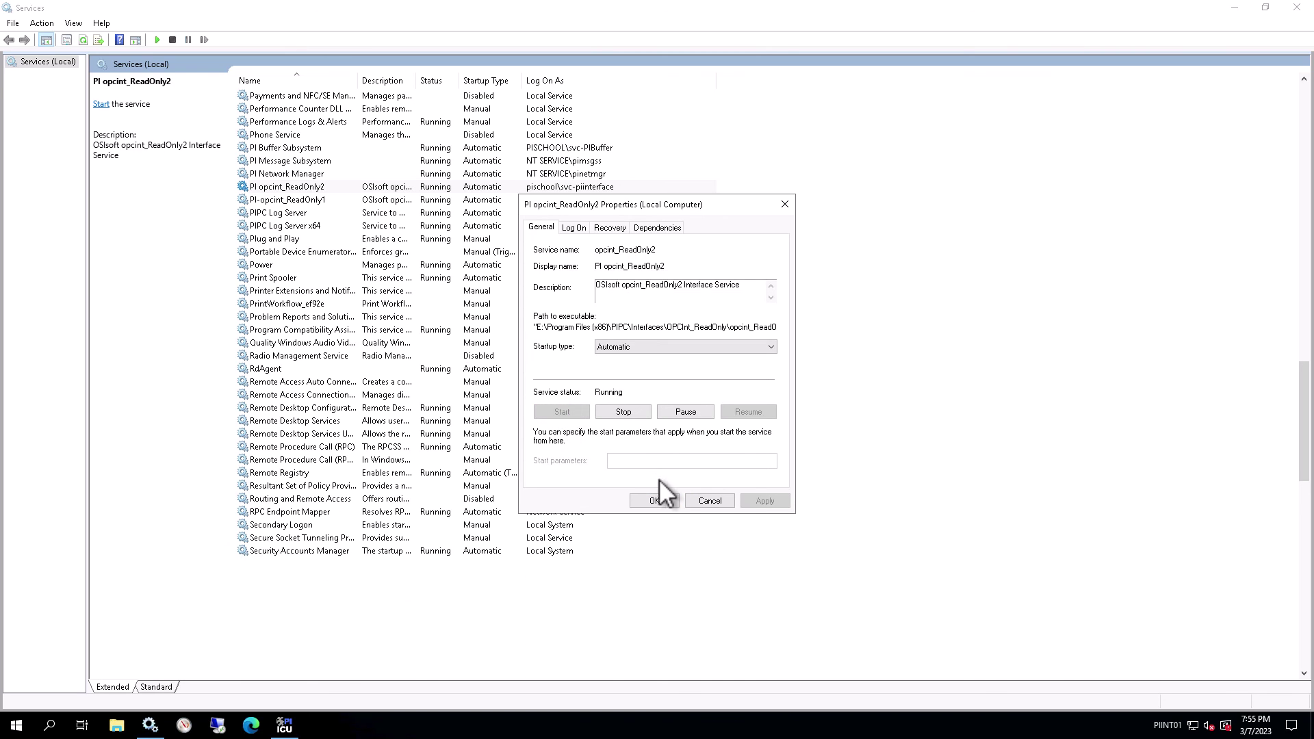
pyautogui.click(668, 502)
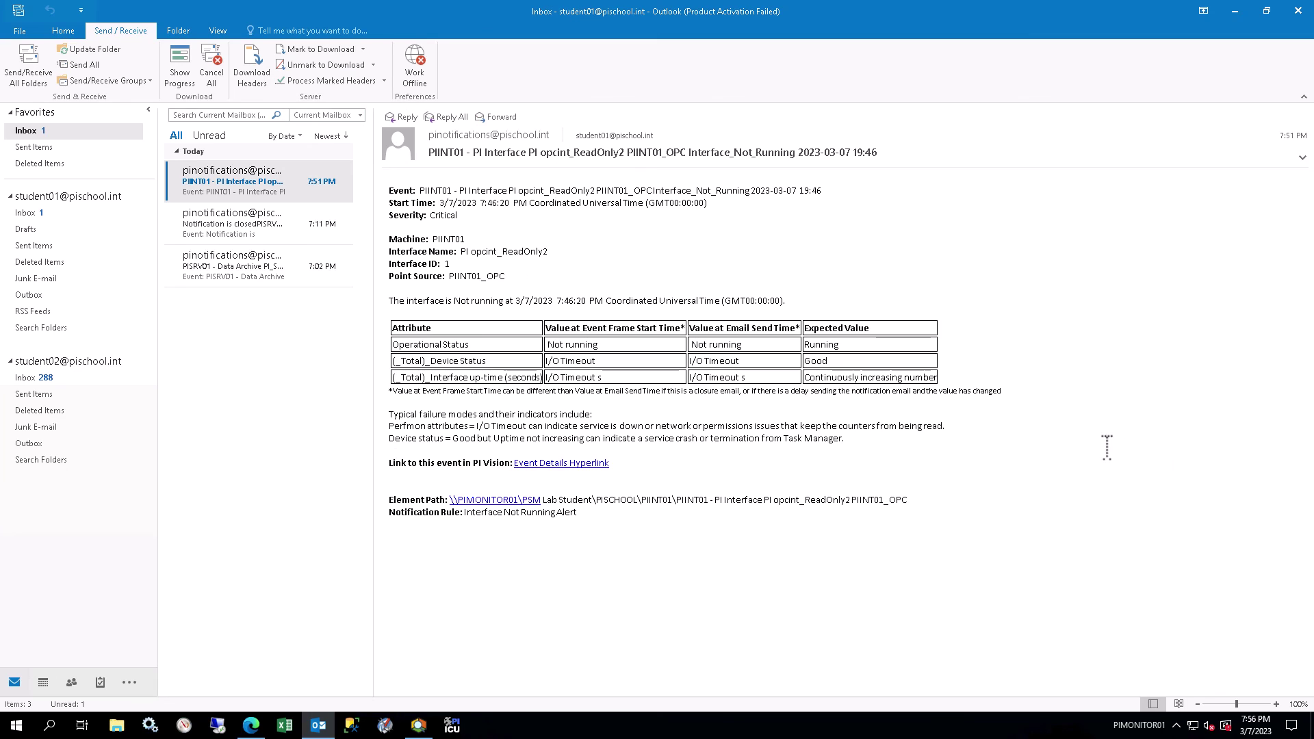
# Switch to PI System Explorer, refresh the interface element's attributes, and check its event frame's end time
pyautogui.click(416, 731)
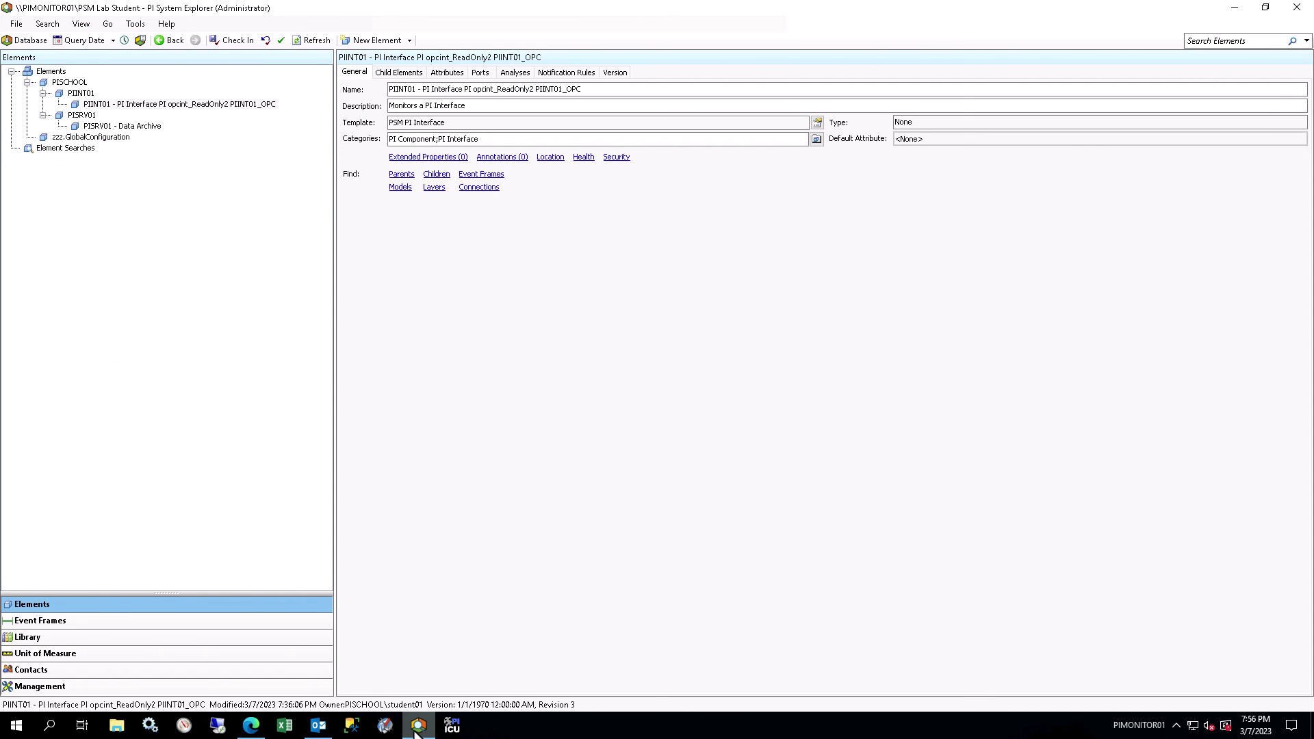
pyautogui.click(454, 75)
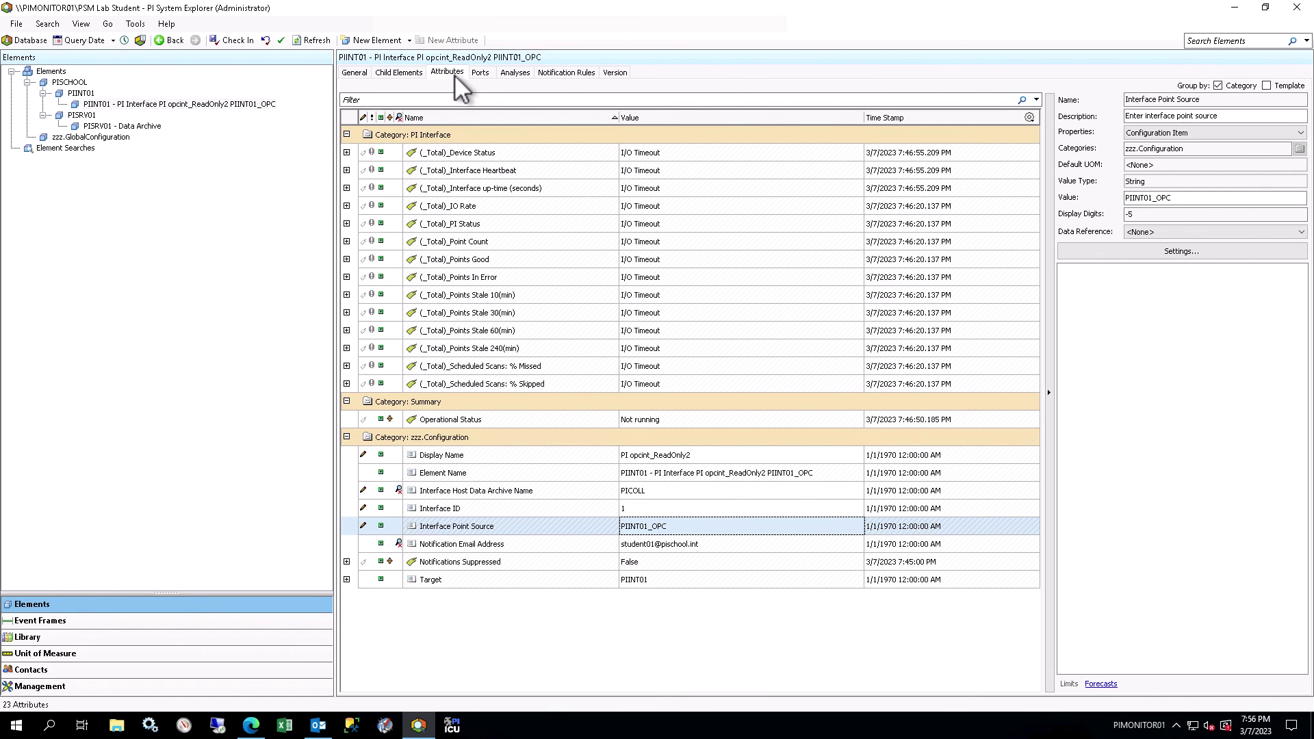
pyautogui.click(323, 39)
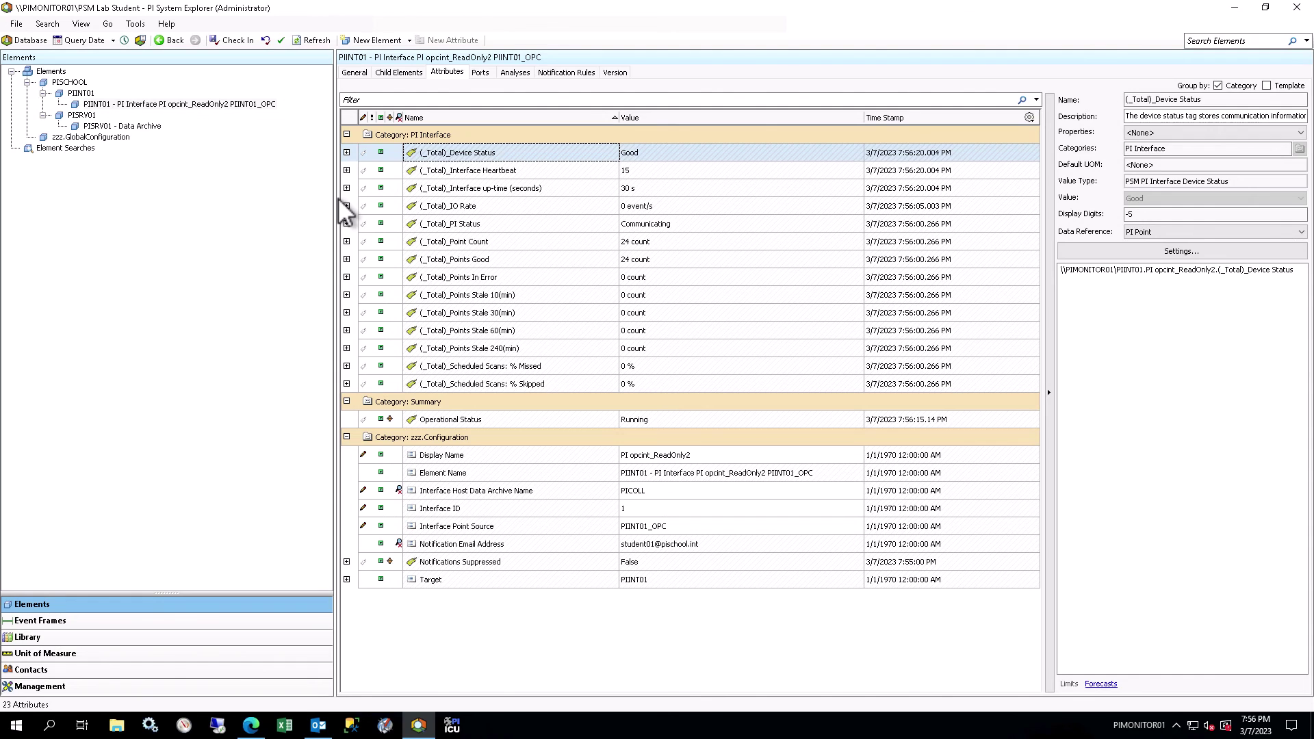
pyautogui.click(355, 72)
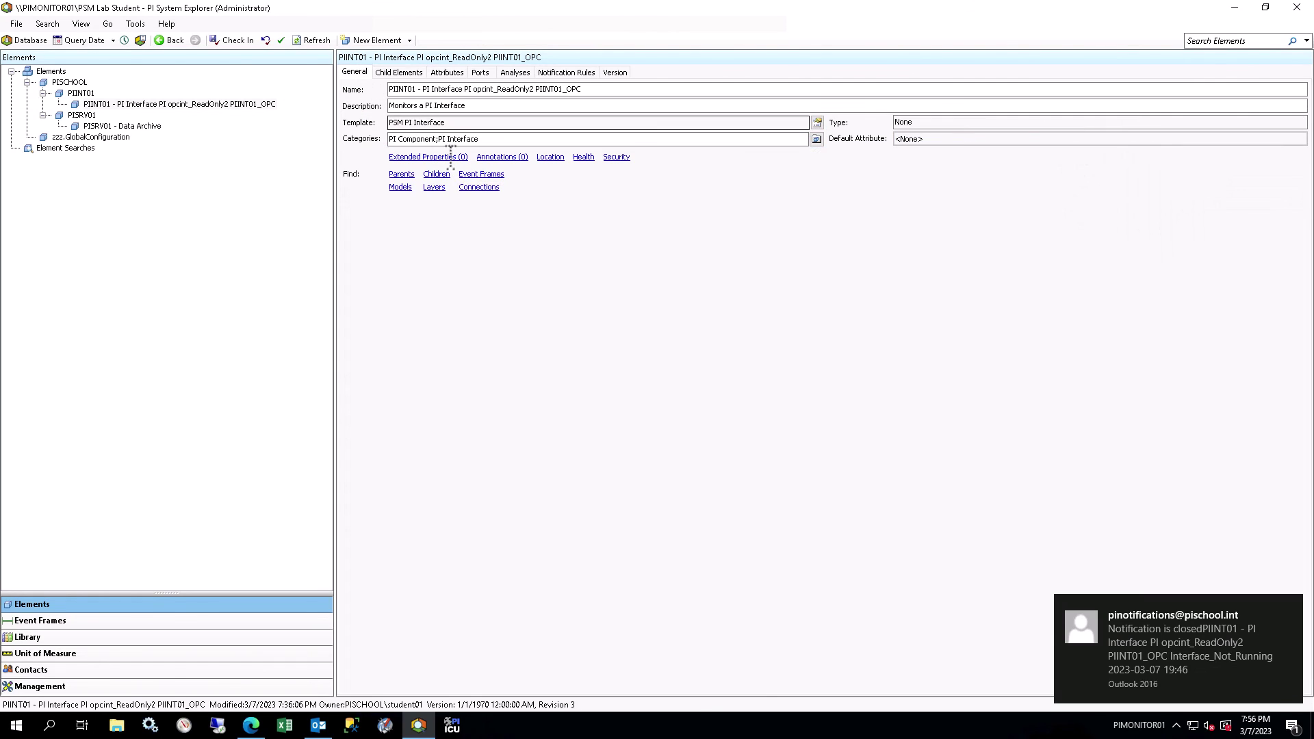
pyautogui.click(484, 175)
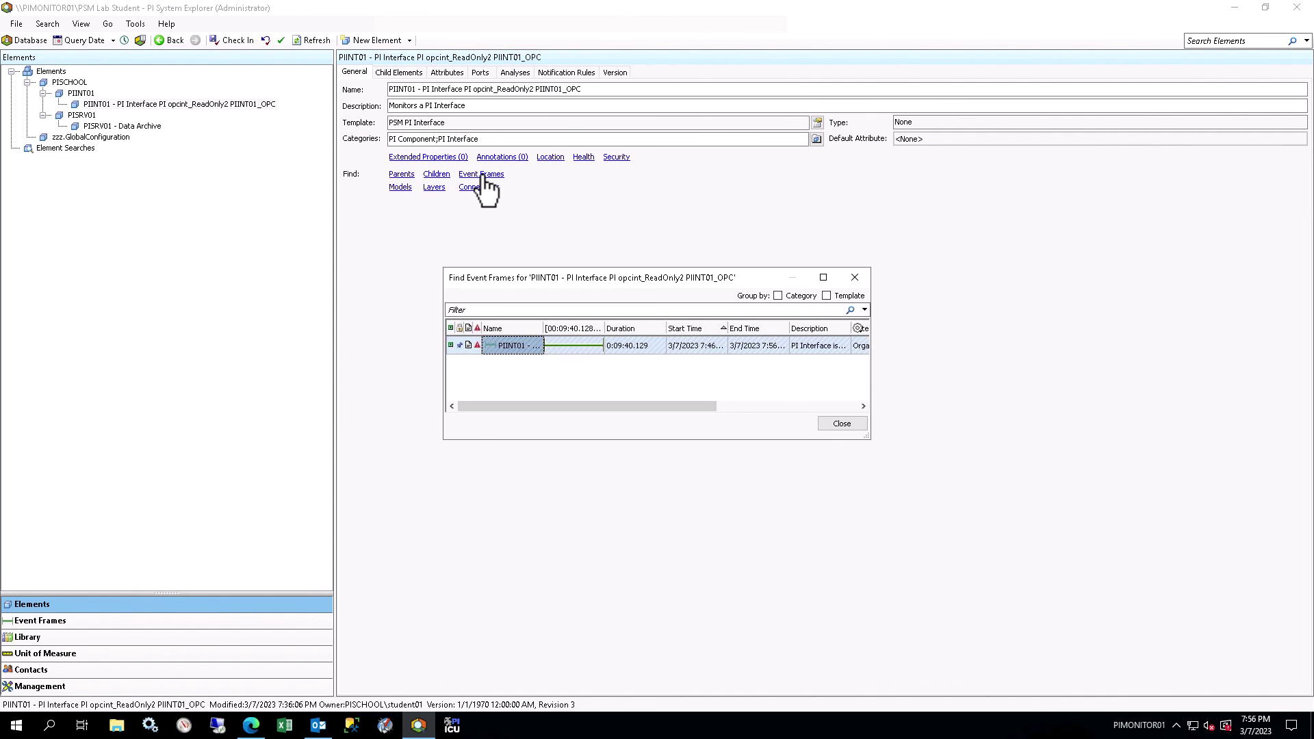
pyautogui.click(854, 278)
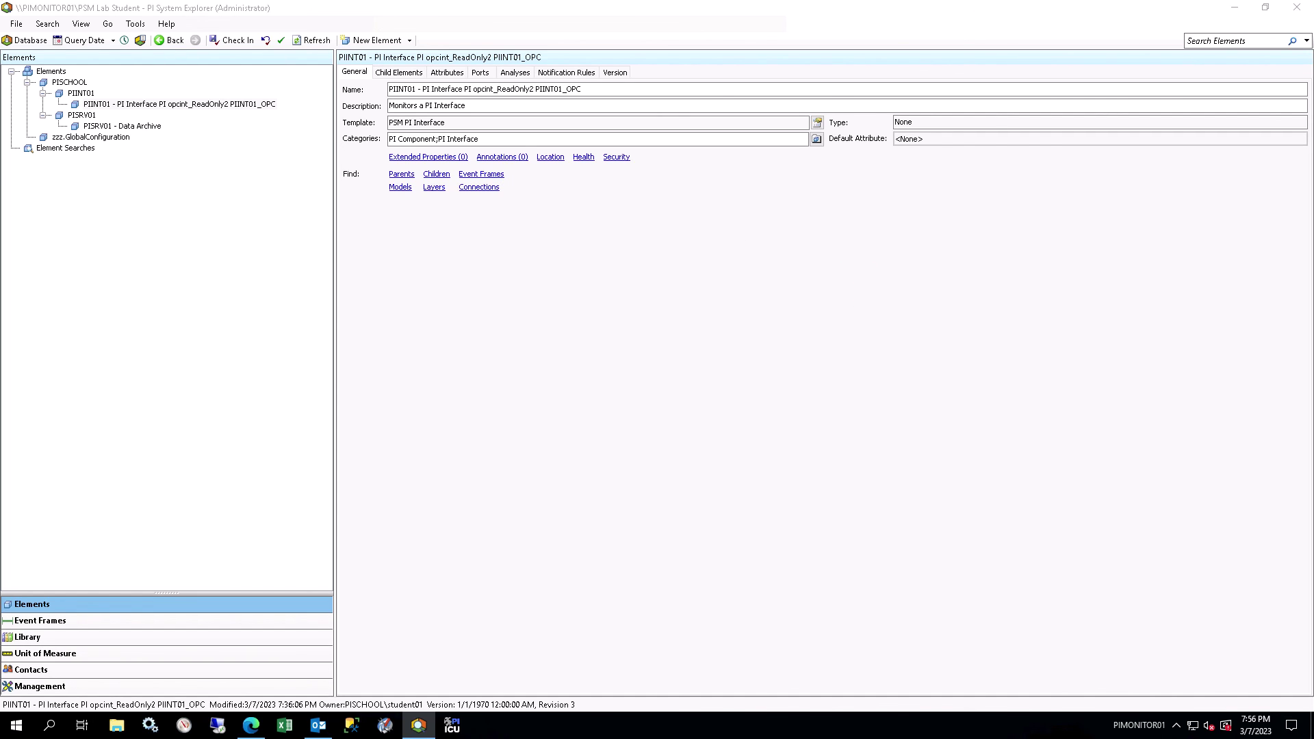
# Return to Outlook, retrieve mail for all folders, and read the closure notification for the Interface_Not_Running event
pyautogui.click(318, 725)
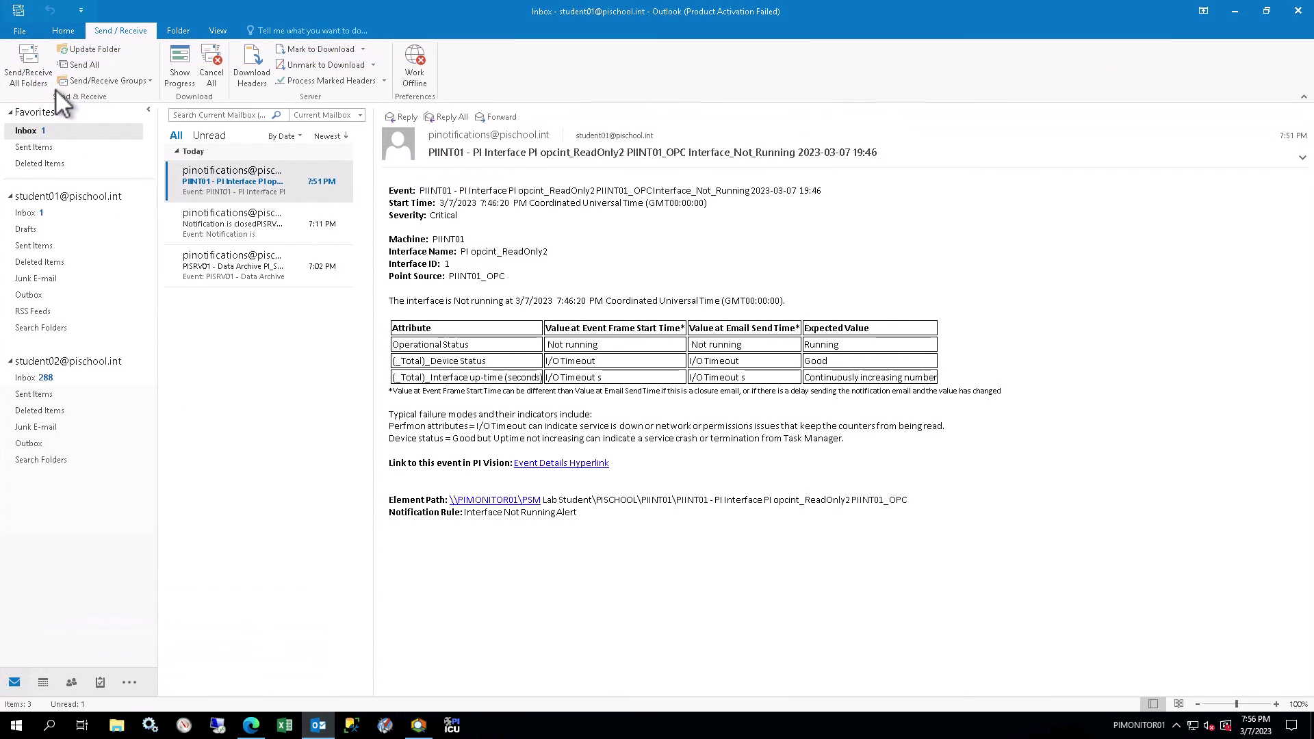
pyautogui.click(30, 65)
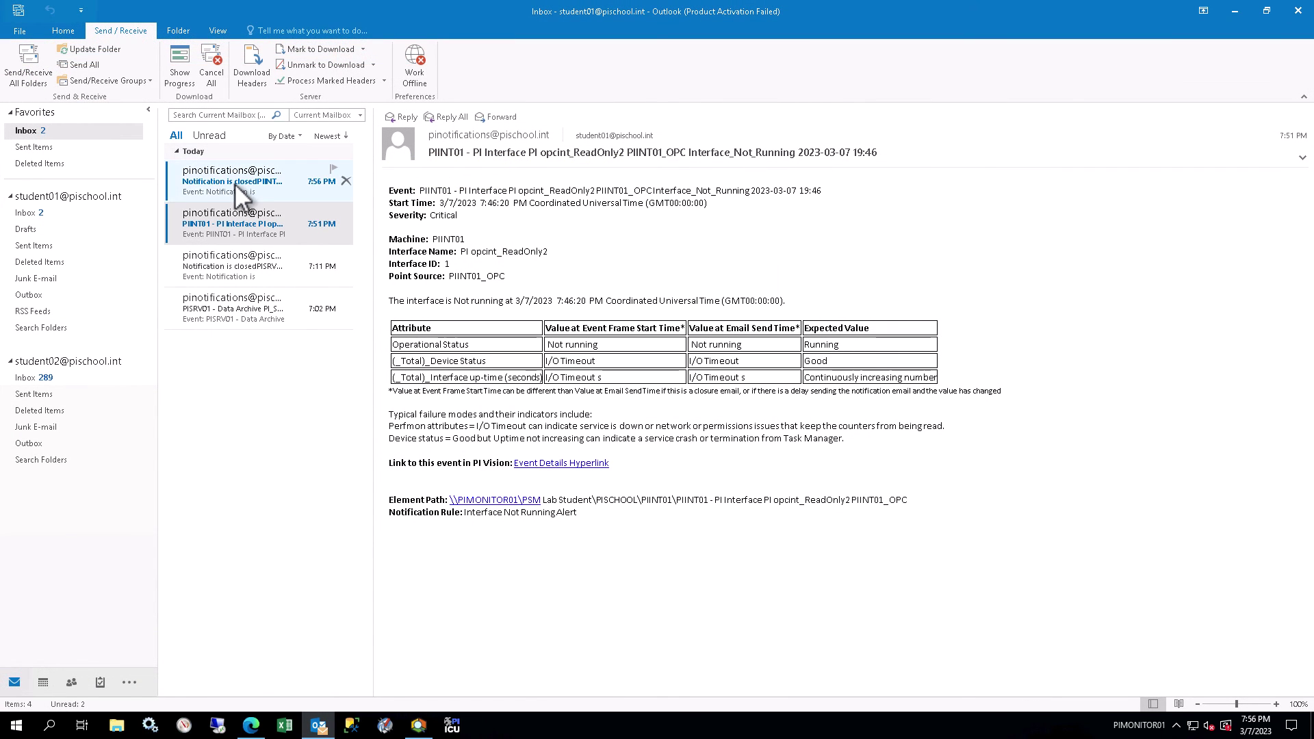
pyautogui.click(234, 183)
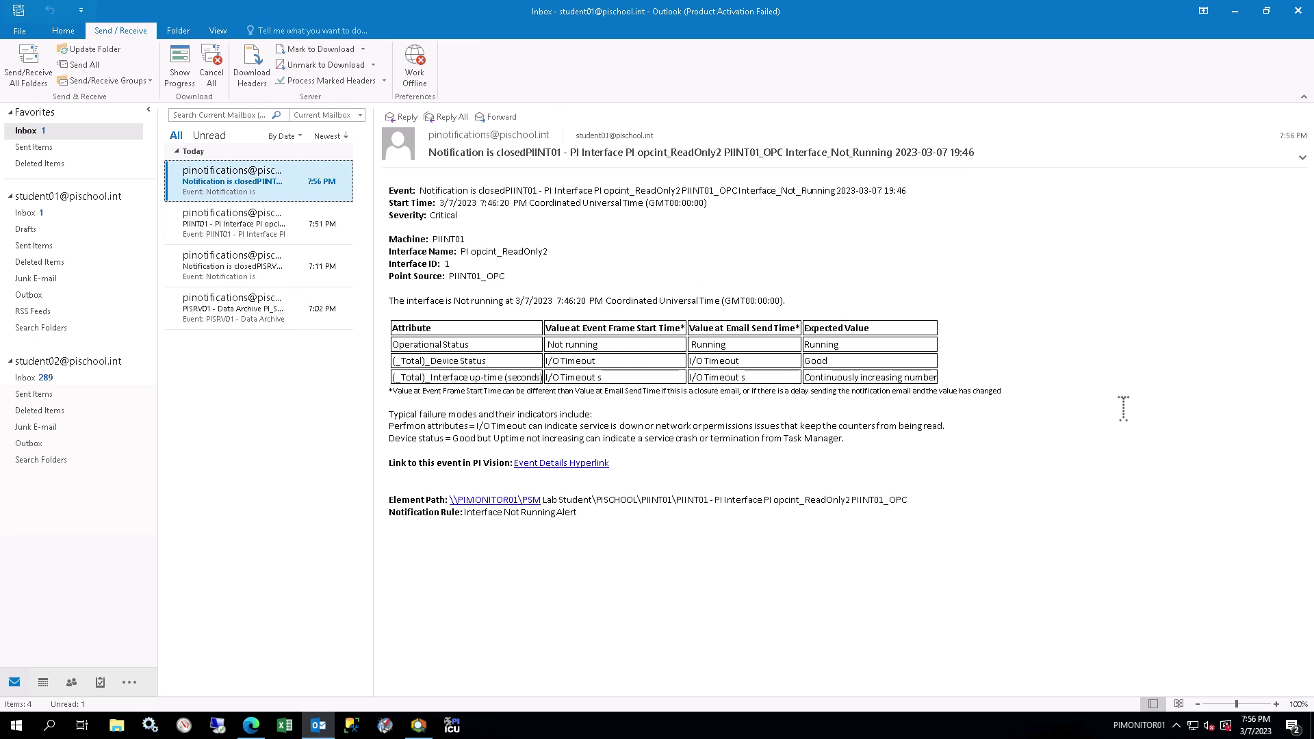